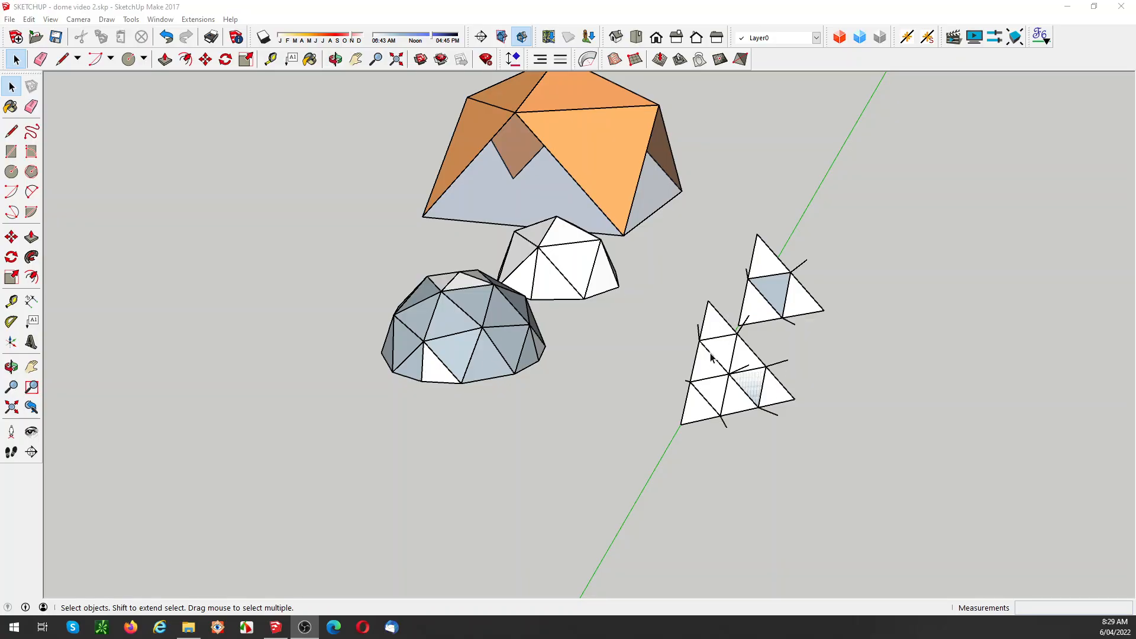
# Examine the orange, white and grey domes and the two subdivided flat triangles from several angles
pyautogui.moveTo(713, 365); pyautogui.dragTo(813, 352, button='middle')
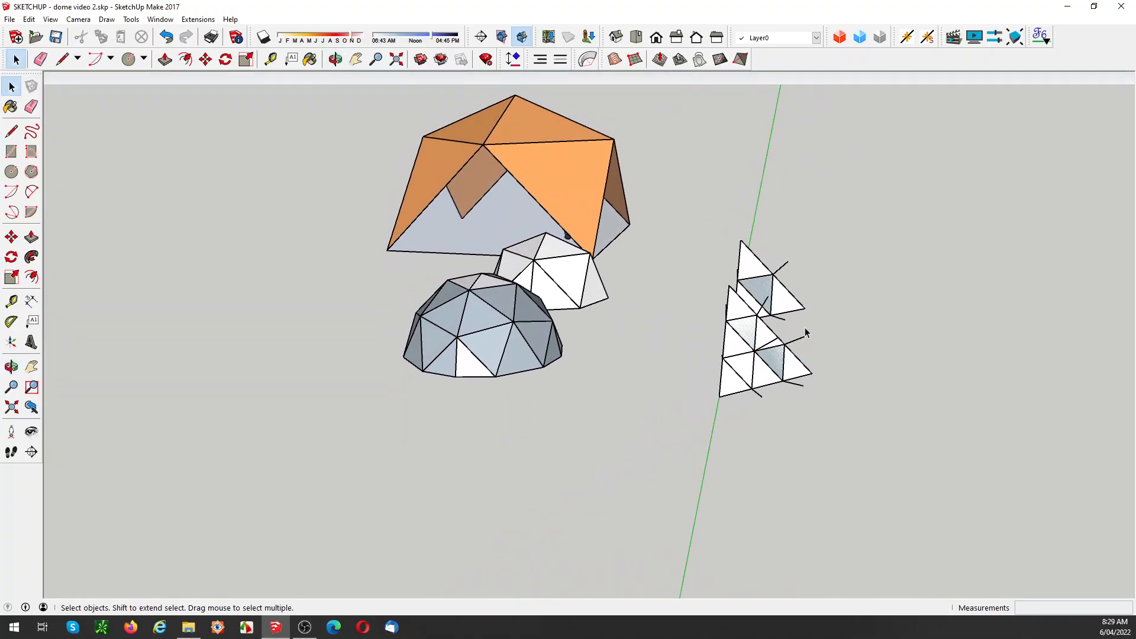
pyautogui.moveTo(718, 356); pyautogui.dragTo(713, 368, button='middle')
pyautogui.moveTo(832, 367); pyautogui.dragTo(801, 363, button='middle')
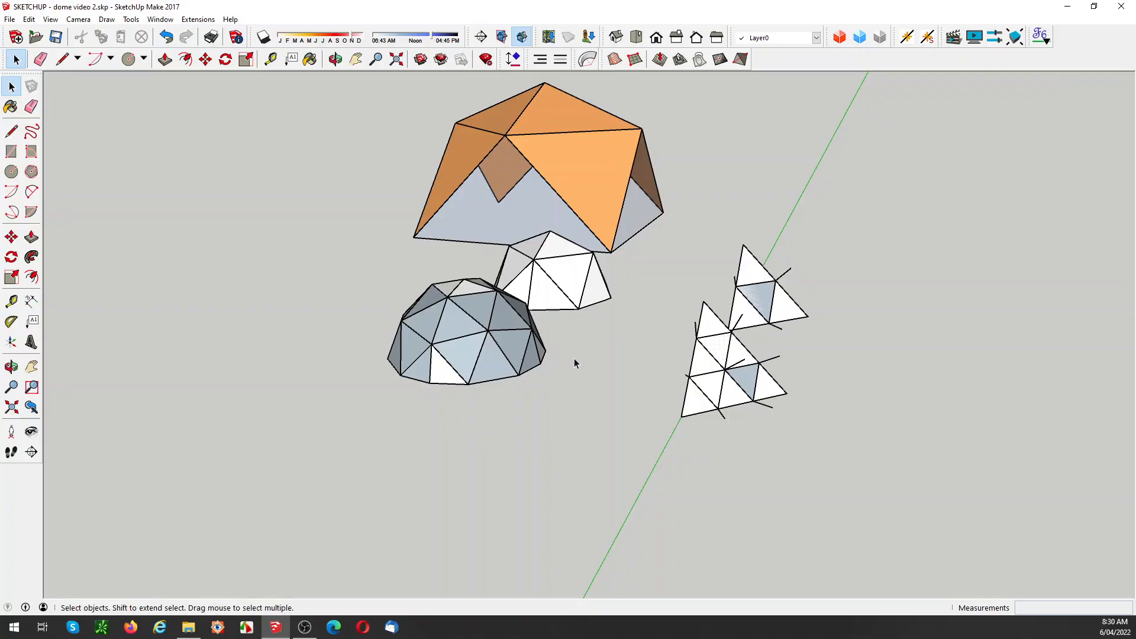
pyautogui.press('o')
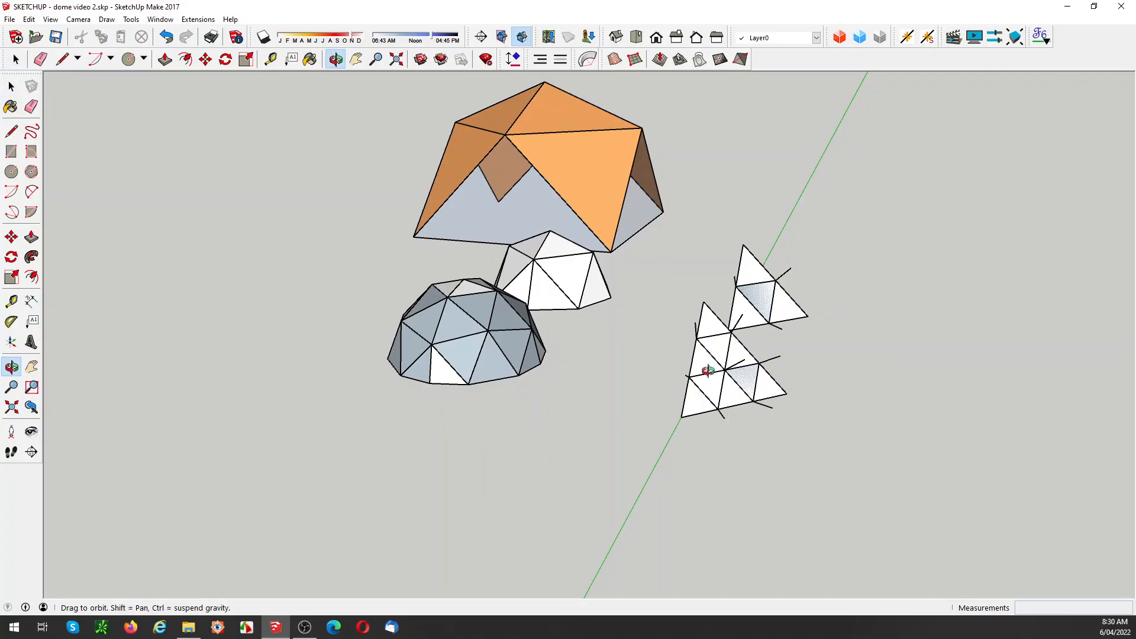
pyautogui.moveTo(709, 370); pyautogui.dragTo(598, 385)
pyautogui.press('space')
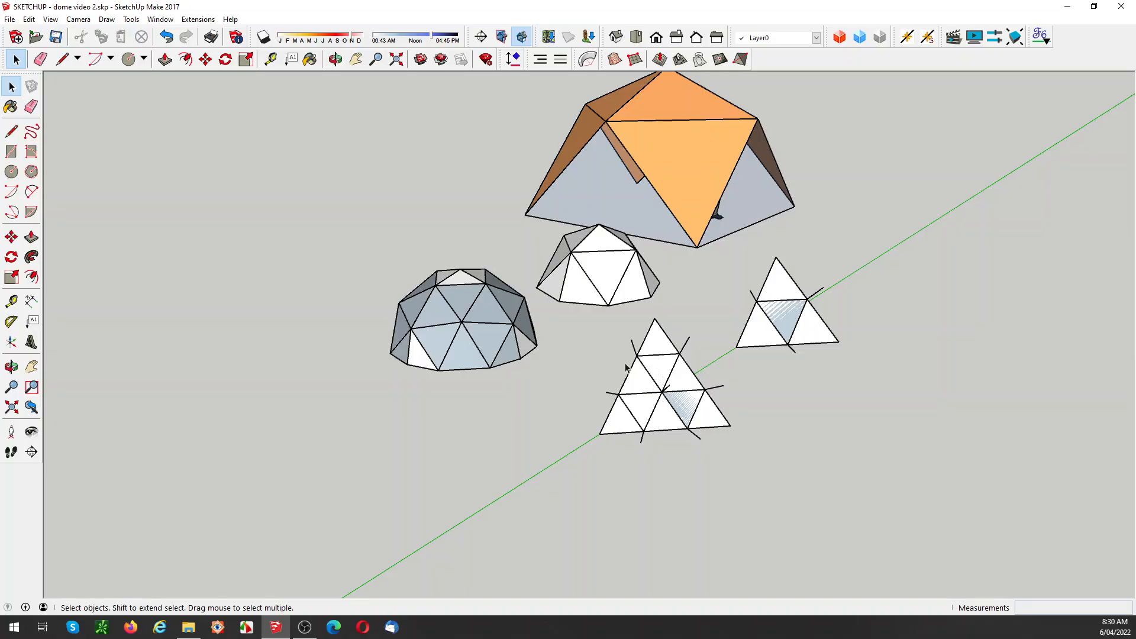
pyautogui.press('o')
pyautogui.moveTo(649, 414); pyautogui.dragTo(702, 401)
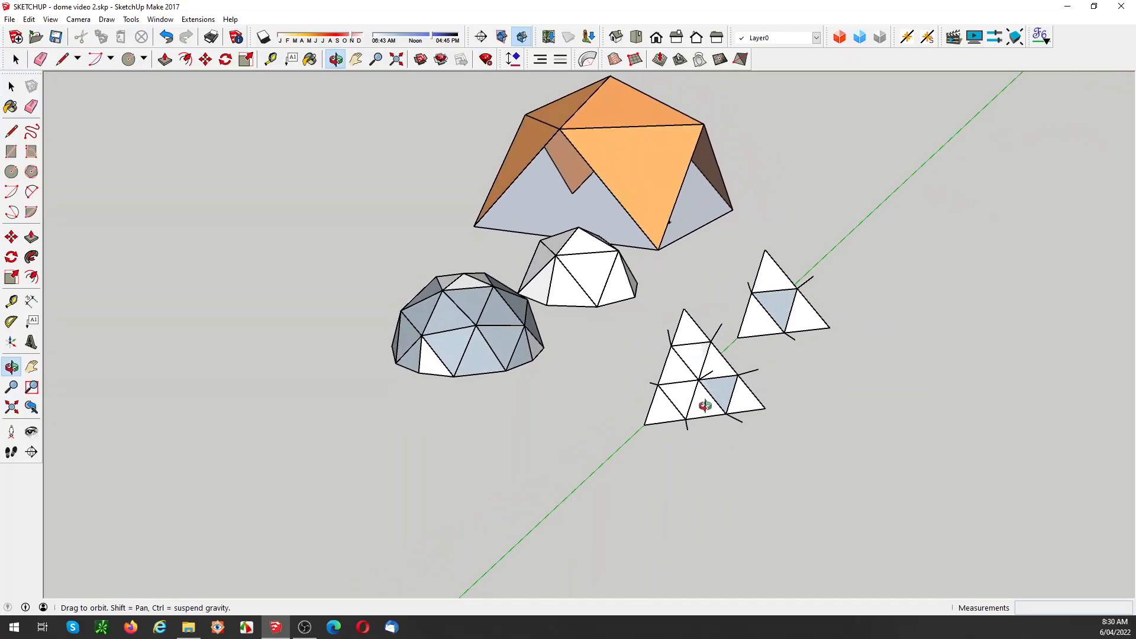
pyautogui.press('space')
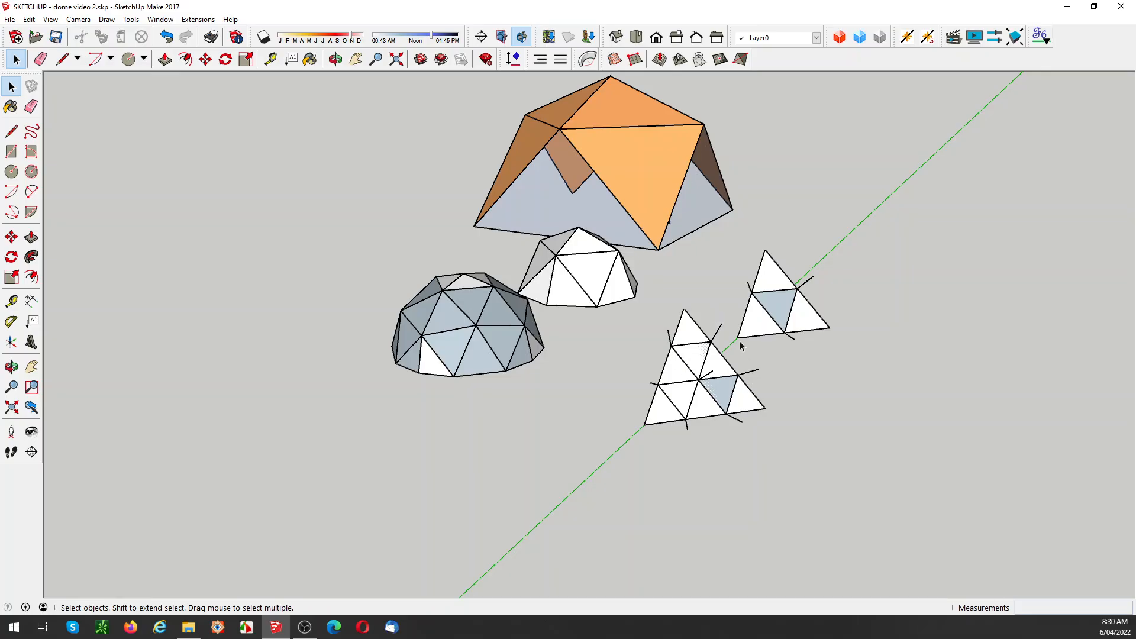
# Examine the large undivided triangle at the origin and the closed faceted solid beside it
pyautogui.scroll(-8, 706, 364)
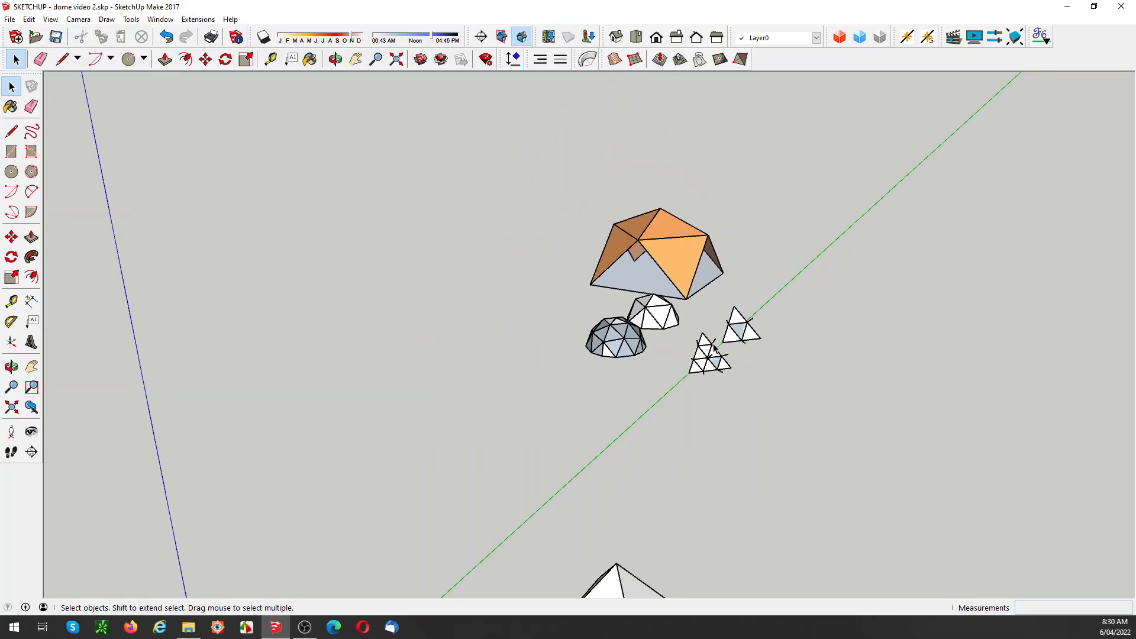
pyautogui.scroll(2, 578, 473)
pyautogui.scroll(6, 578, 473)
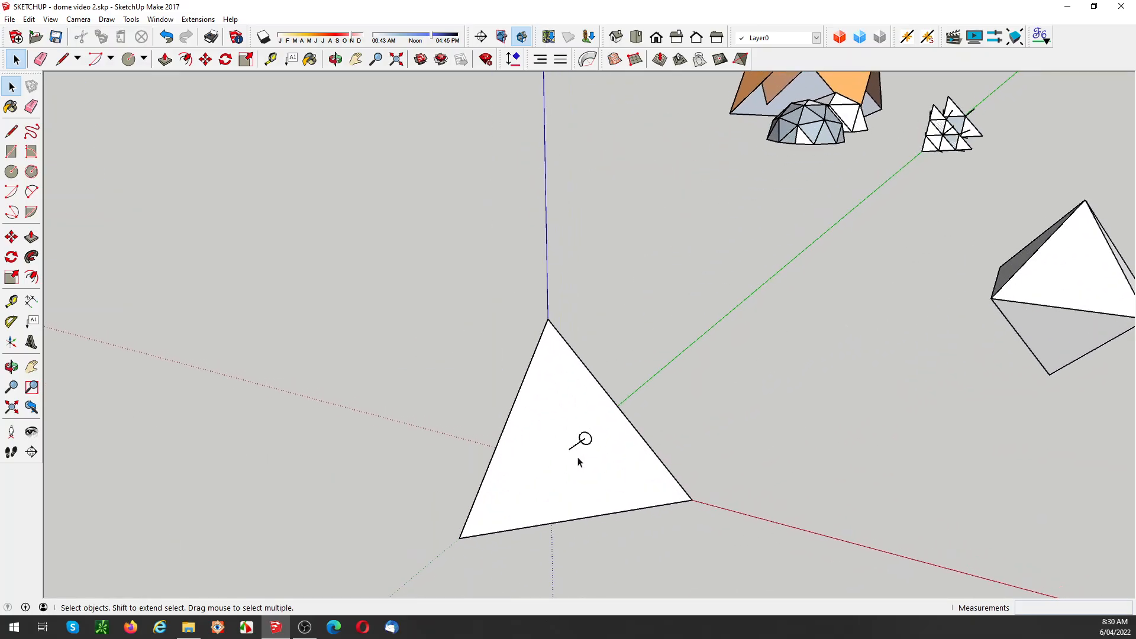
pyautogui.moveTo(583, 456); pyautogui.dragTo(631, 420, button='middle')
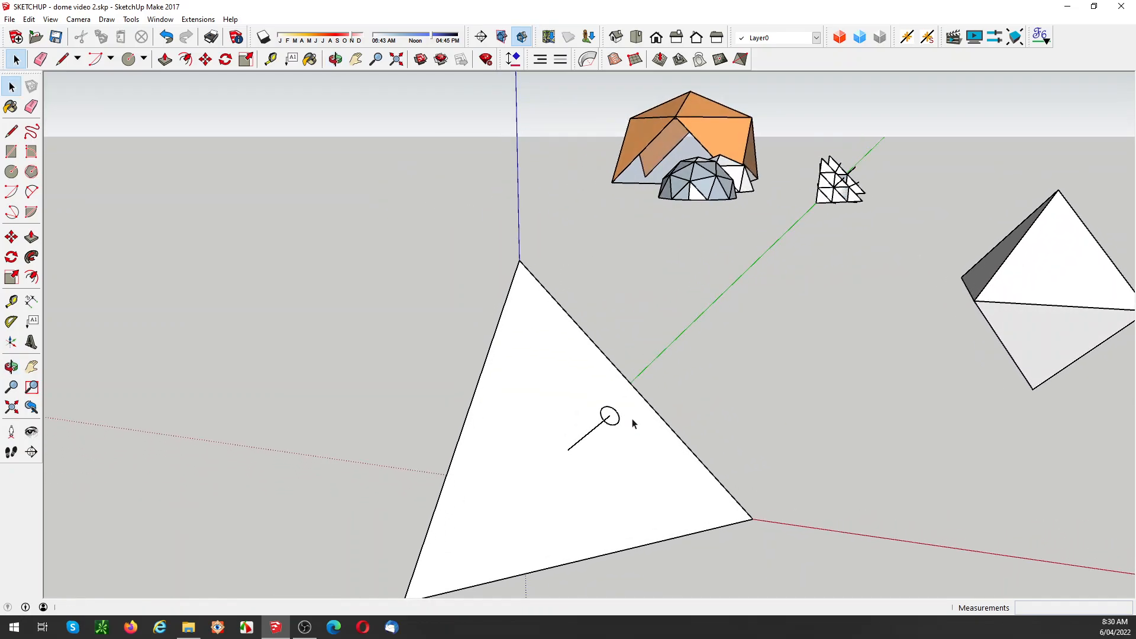
pyautogui.scroll(-2, 515, 447)
pyautogui.moveTo(518, 446); pyautogui.dragTo(559, 436, button='middle')
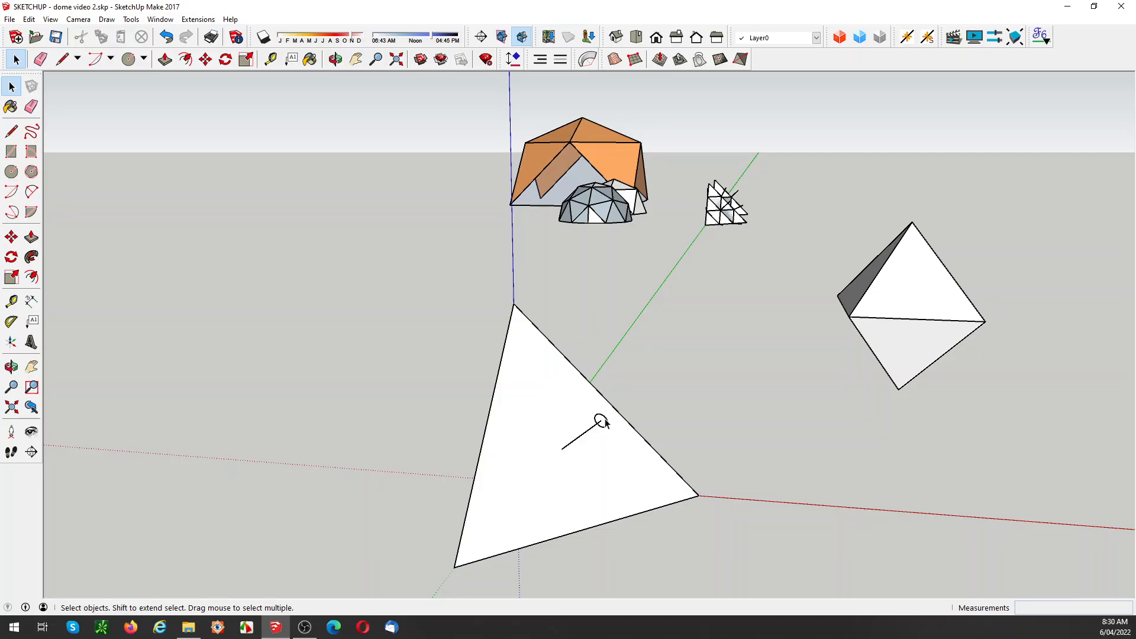
pyautogui.moveTo(577, 436); pyautogui.dragTo(581, 437, button='middle')
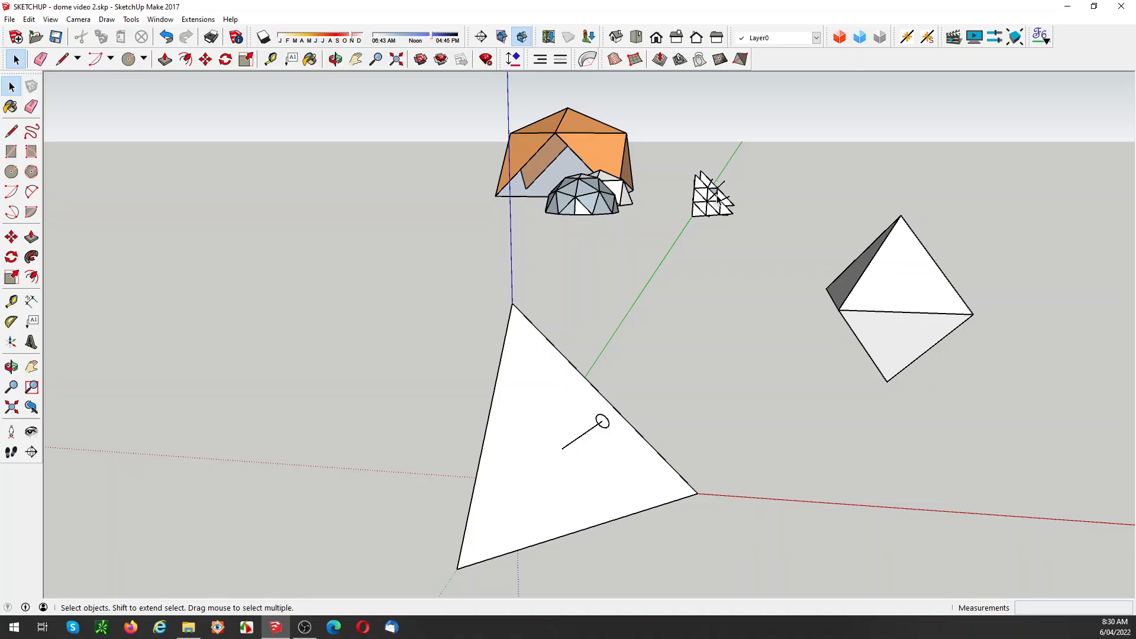
# Examine how the larger flat triangle is divided into smaller triangles with lines projecting from their corners
pyautogui.scroll(3, 717, 199)
pyautogui.scroll(8, 717, 198)
pyautogui.moveTo(716, 198); pyautogui.dragTo(686, 246, button='middle')
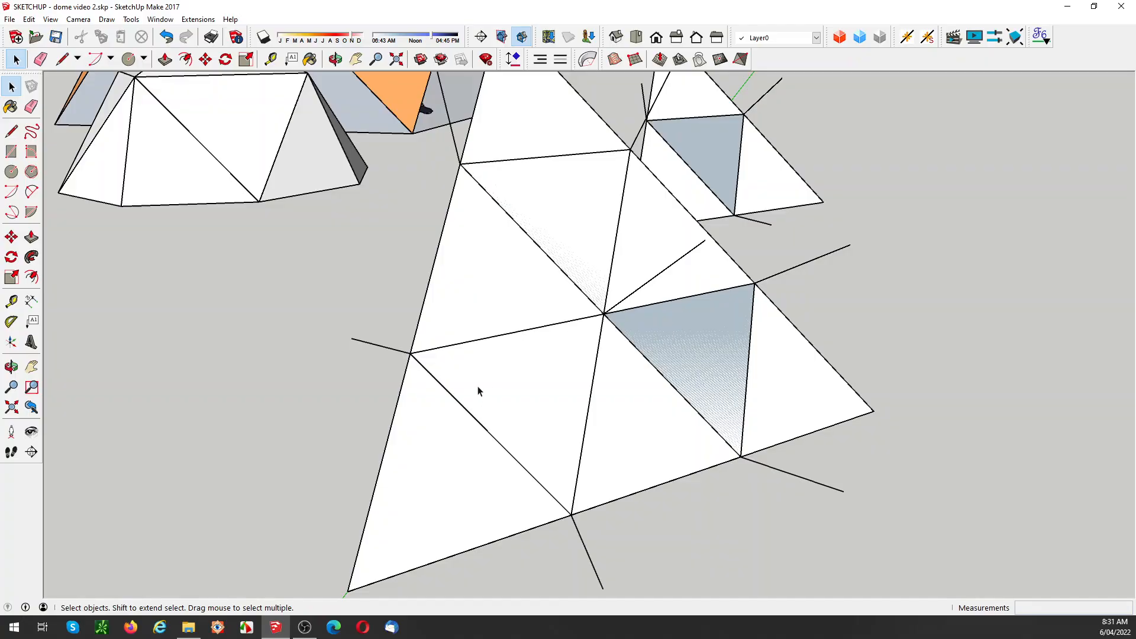
pyautogui.scroll(-2, 478, 391)
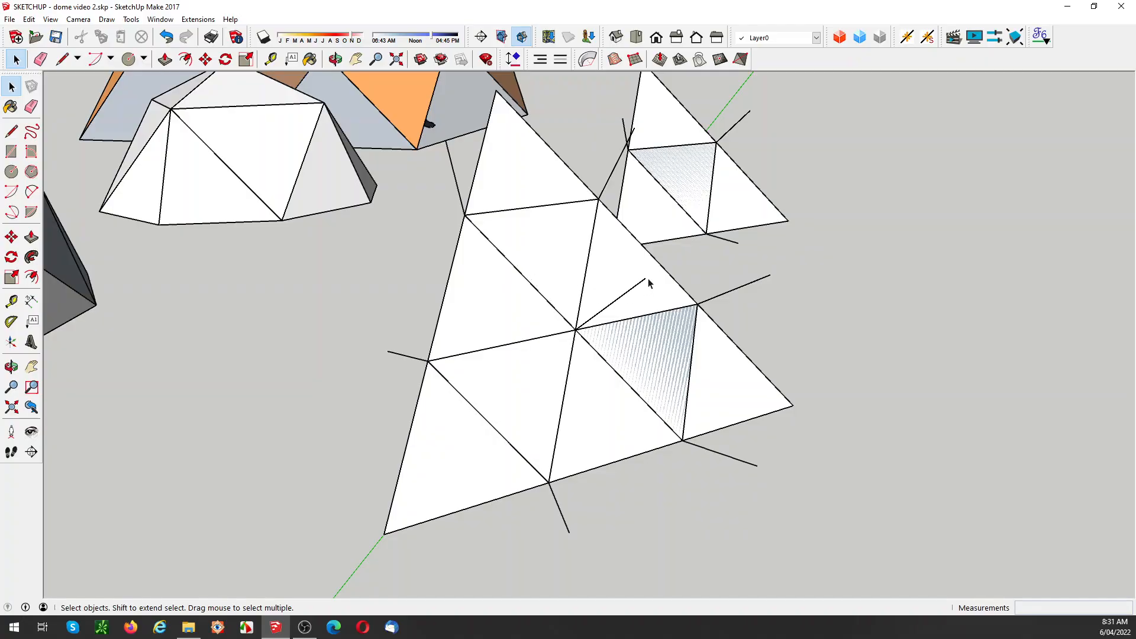
pyautogui.scroll(-10, 649, 310)
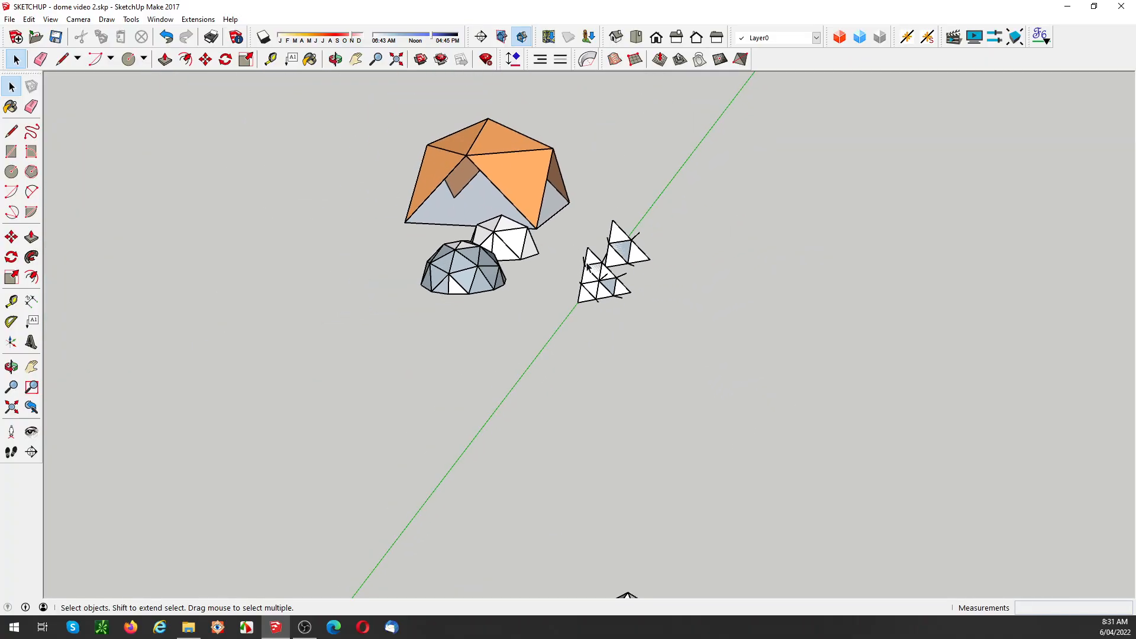
# Examine the origin triangle, briefly selecting the line-and-circle group that runs from its middle
pyautogui.scroll(10, 471, 396)
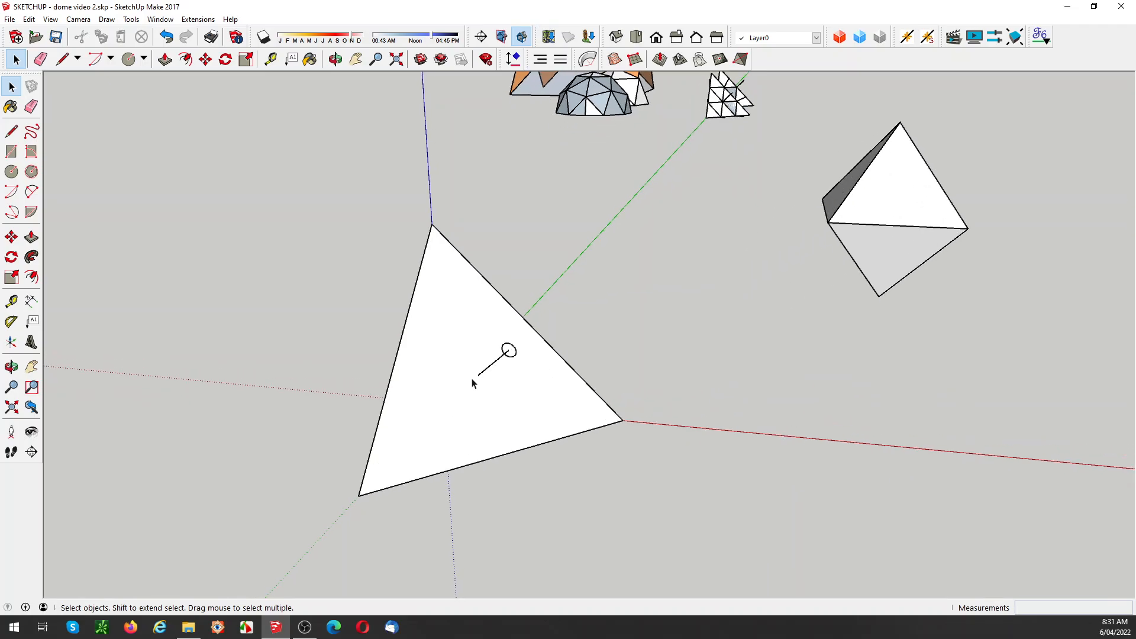
pyautogui.moveTo(471, 379); pyautogui.dragTo(481, 376, button='middle')
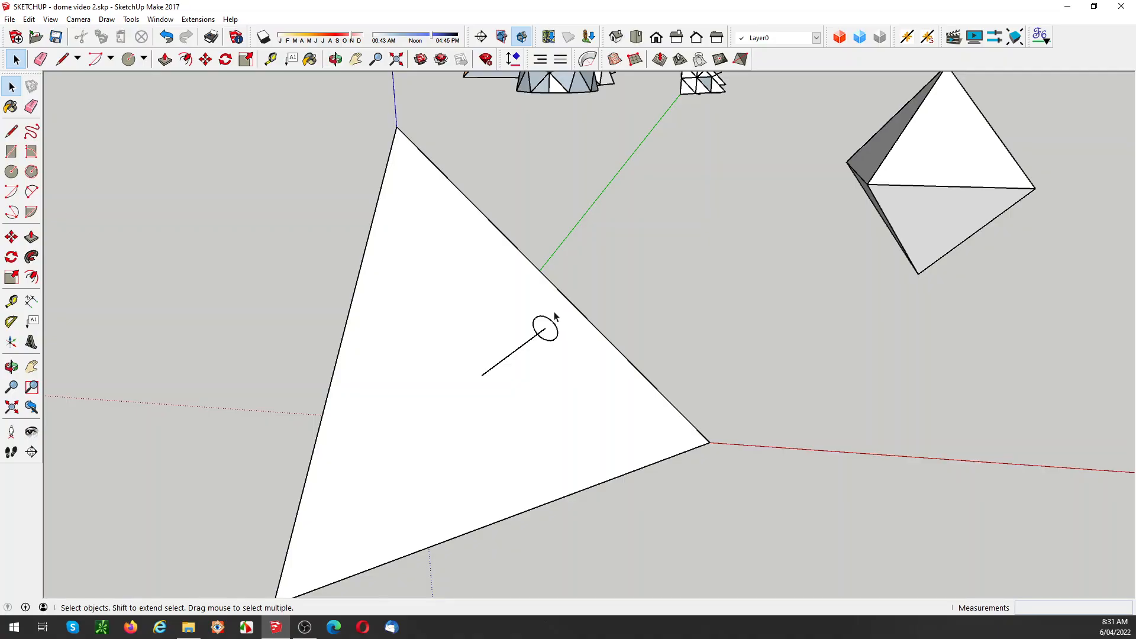
pyautogui.click(523, 349)
pyautogui.moveTo(513, 456); pyautogui.dragTo(482, 400, button='middle')
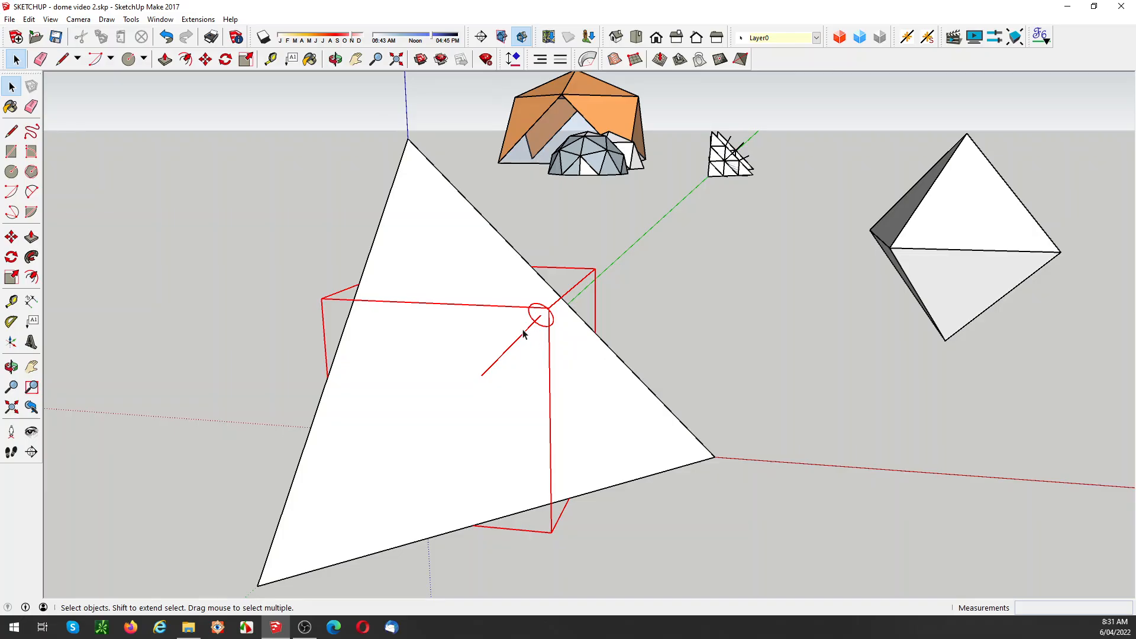
pyautogui.click(656, 327)
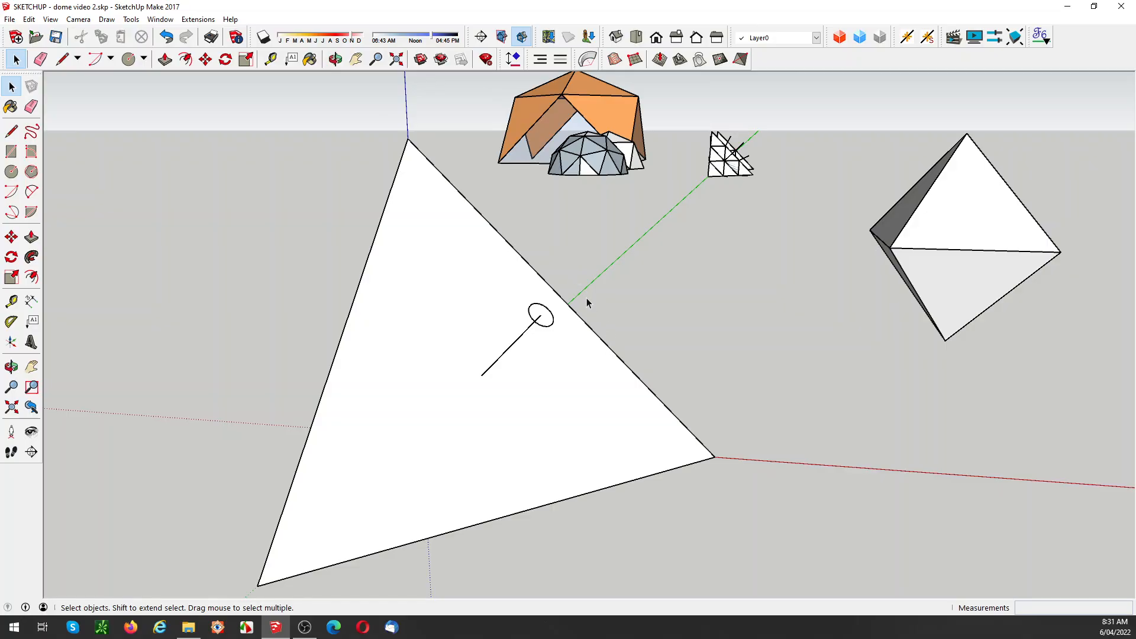
pyautogui.scroll(-5, 587, 300)
pyautogui.moveTo(586, 303); pyautogui.dragTo(574, 329, button='middle')
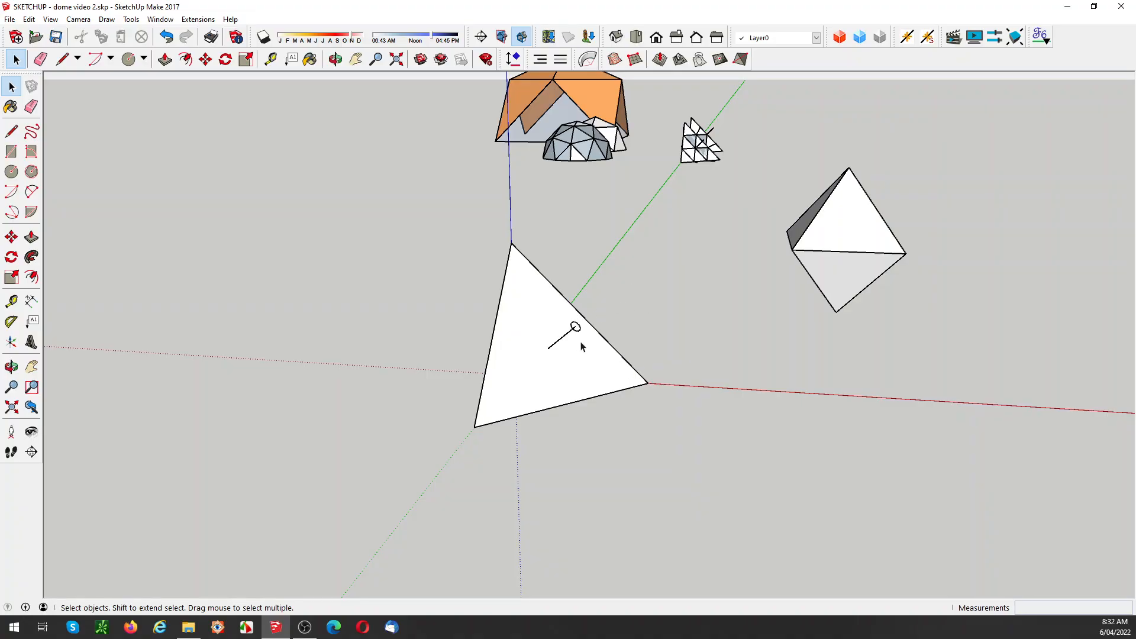
pyautogui.moveTo(579, 339); pyautogui.dragTo(550, 337, button='middle')
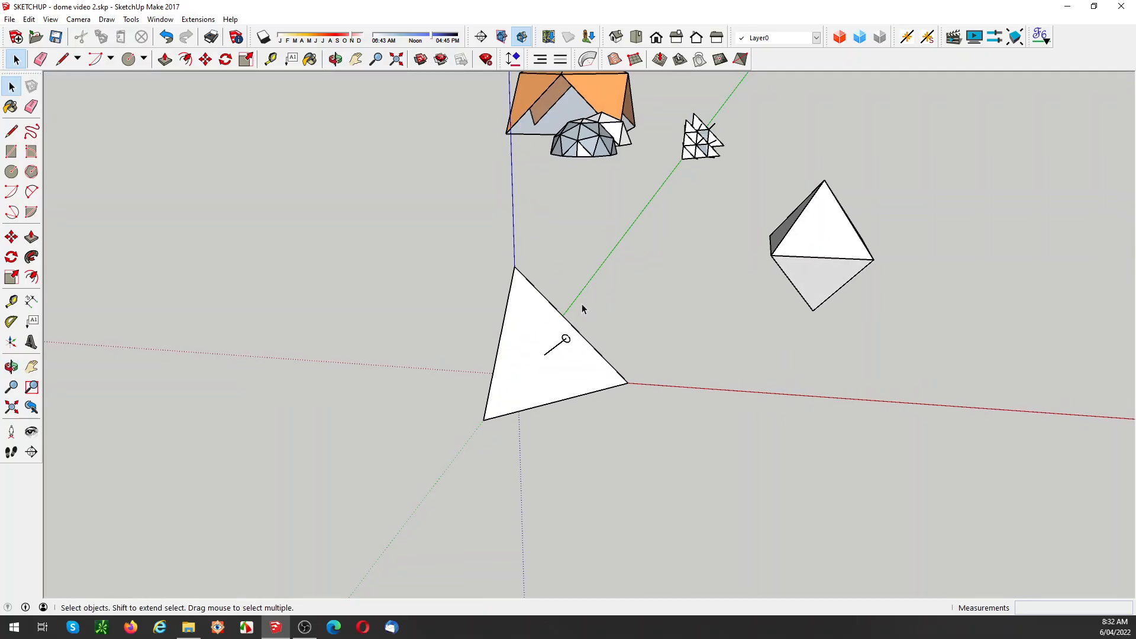
# Undo the last change to bring back the open-arched grey and white dome
pyautogui.hotkey('ctrl', 'z')
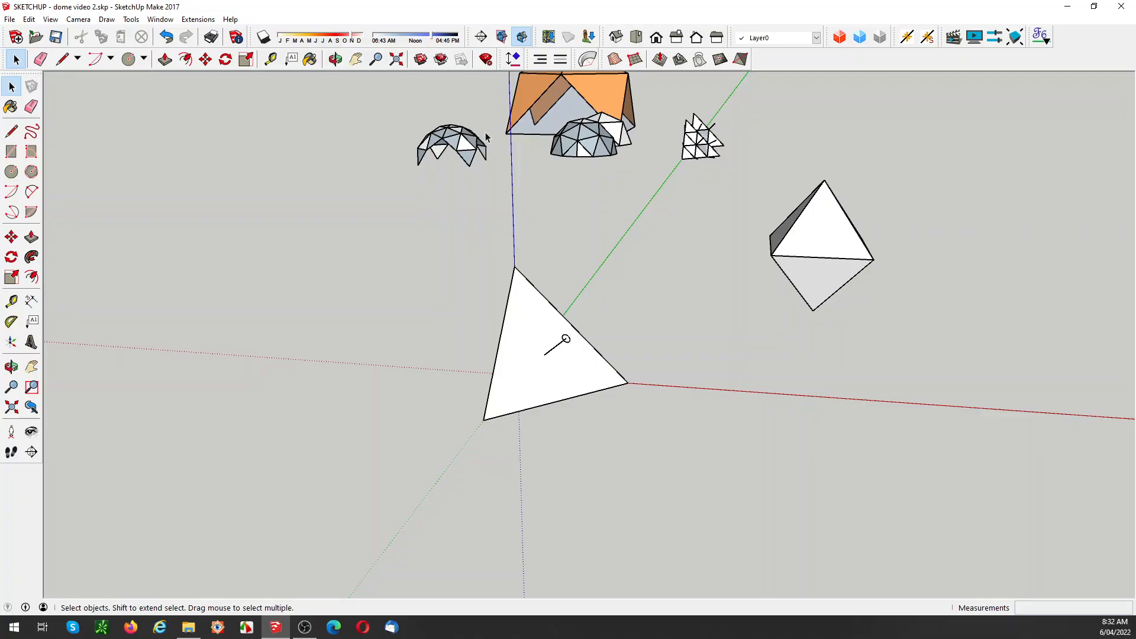
pyautogui.moveTo(548, 155); pyautogui.dragTo(534, 192, button='middle')
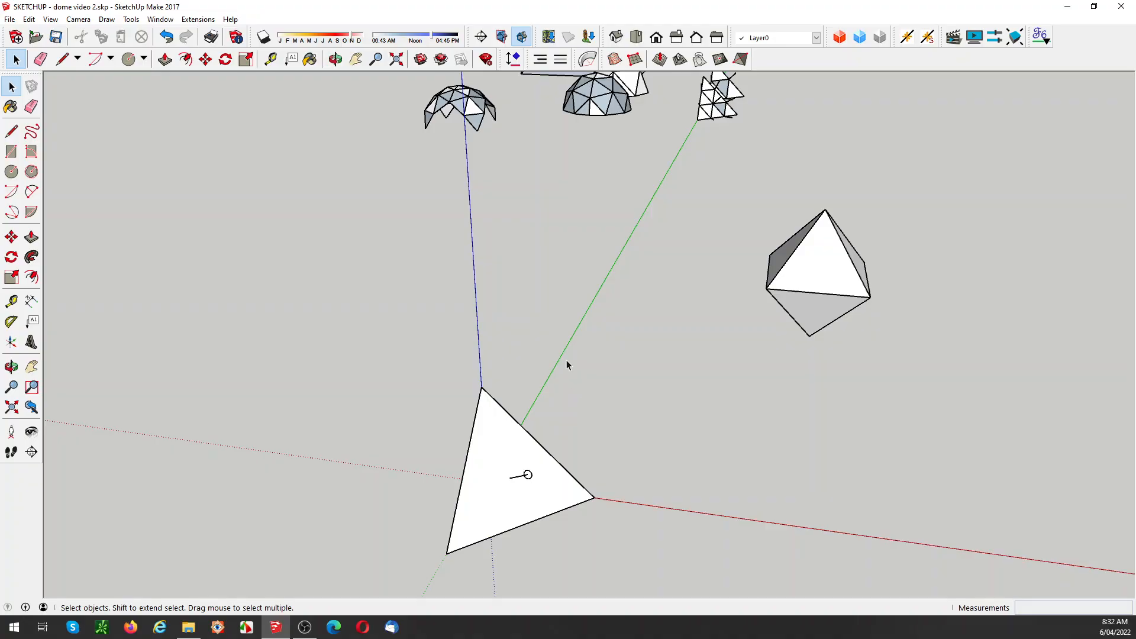
pyautogui.scroll(5, 460, 89)
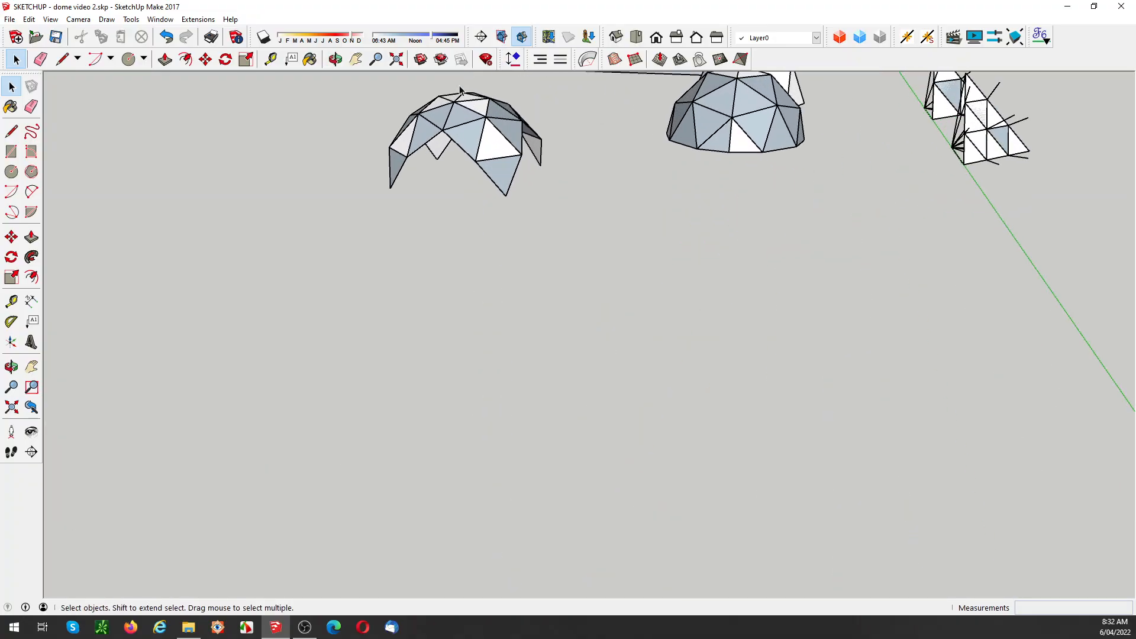
pyautogui.scroll(8, 460, 90)
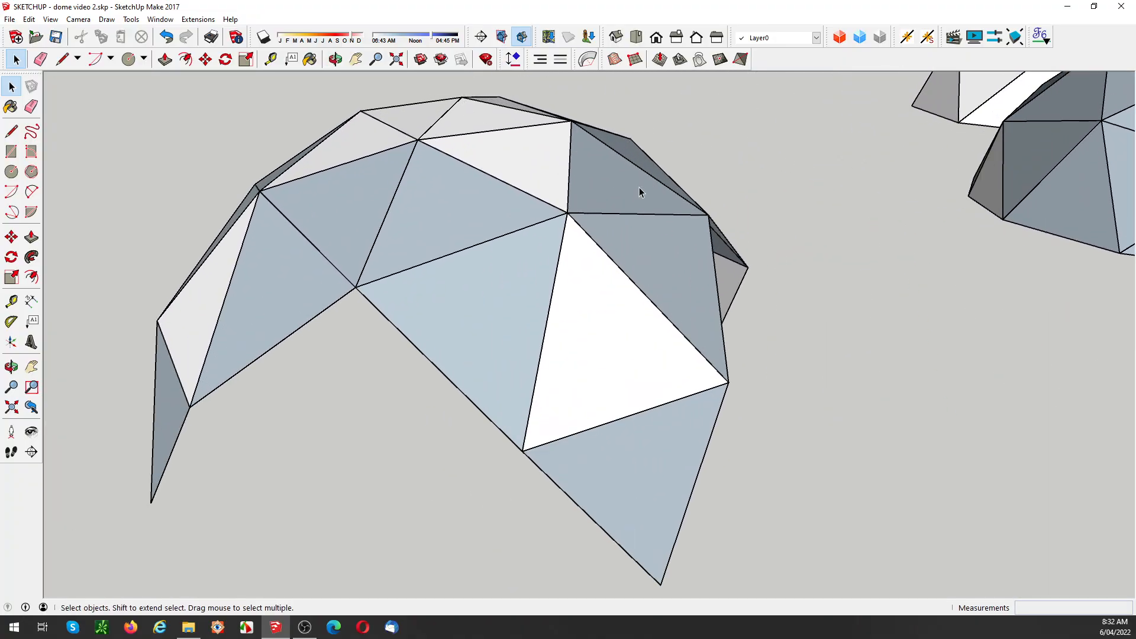
# Examine the open-arched dome's faceted shell and pointed legs from several angles, including beside the other domes
pyautogui.moveTo(639, 187); pyautogui.dragTo(675, 111, button='middle')
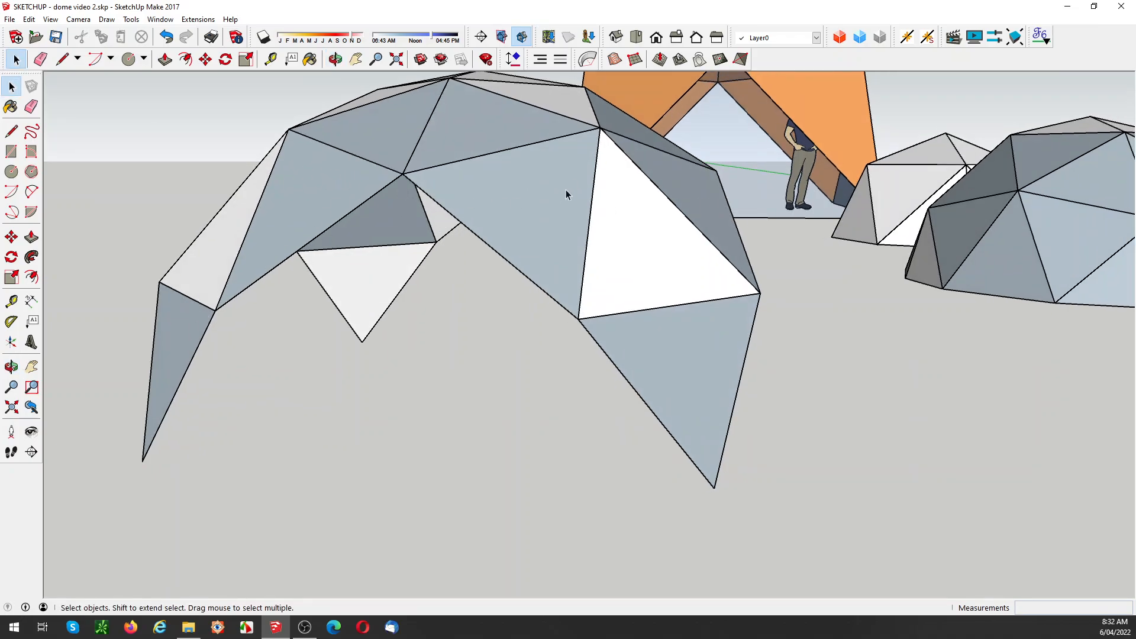
pyautogui.moveTo(614, 220); pyautogui.dragTo(523, 257, button='middle')
pyautogui.scroll(-2, 577, 258)
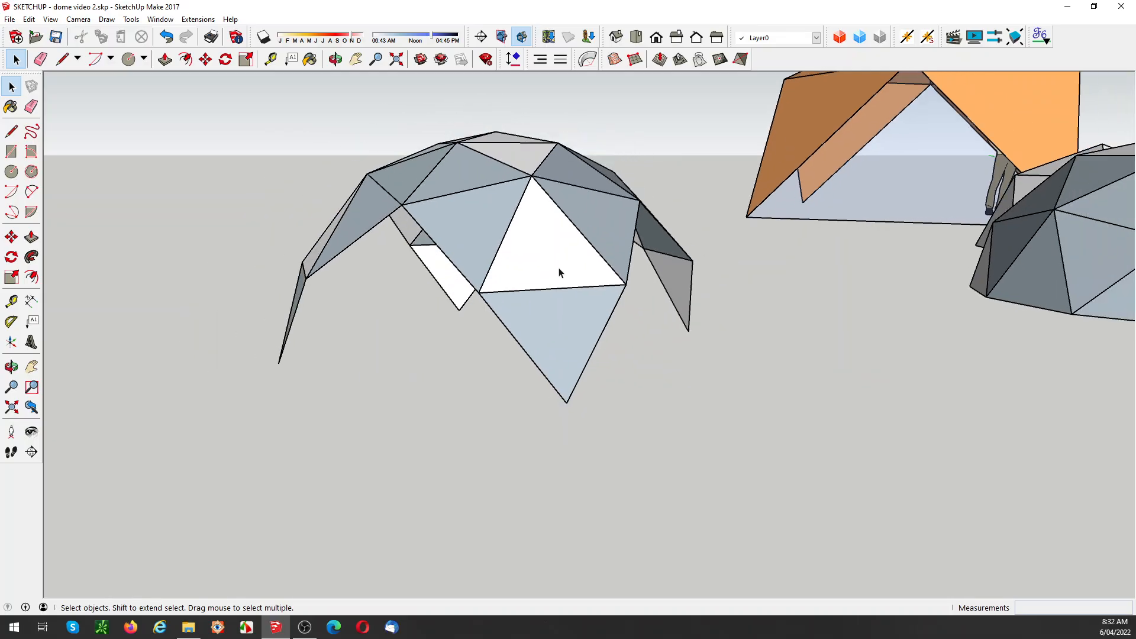
pyautogui.scroll(-1, 610, 315)
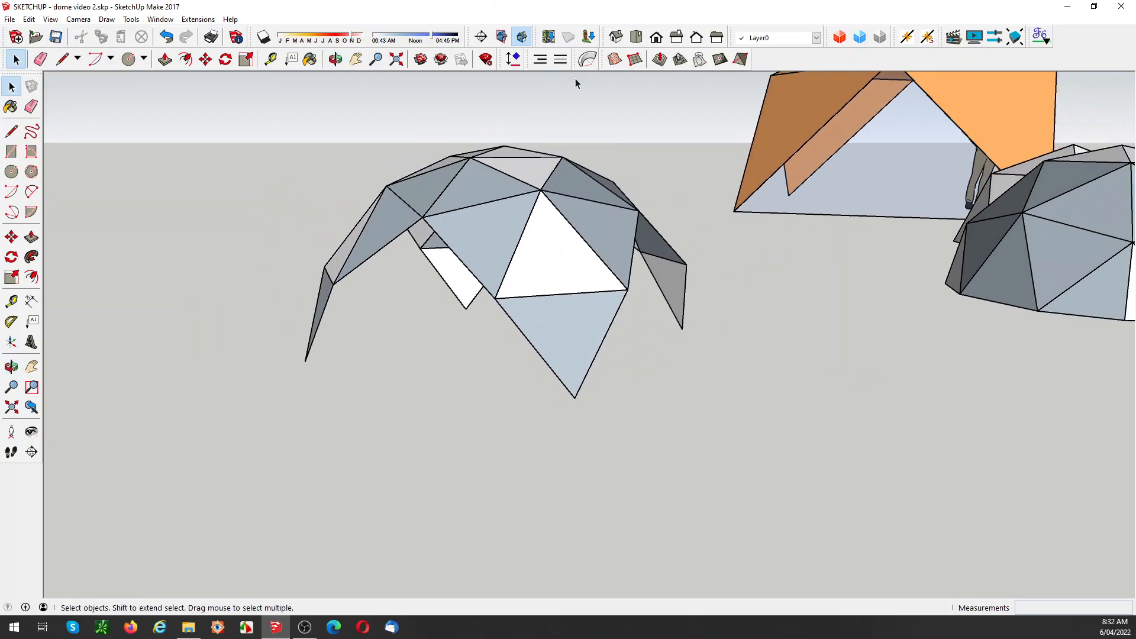
pyautogui.moveTo(508, 177); pyautogui.dragTo(540, 190, button='middle')
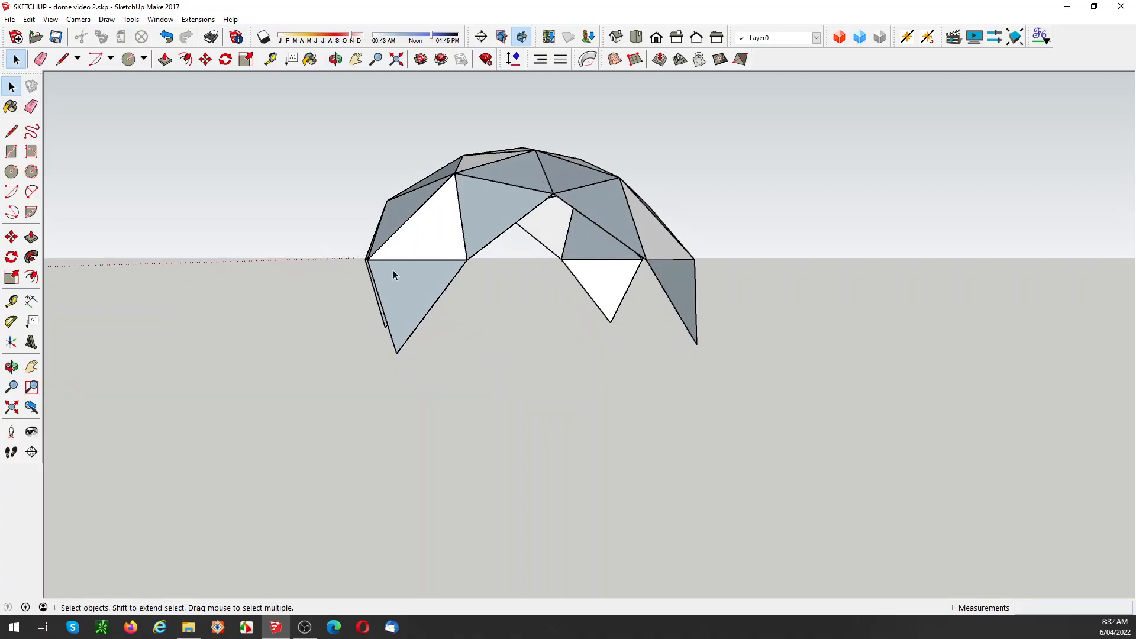
pyautogui.scroll(-3, 390, 269)
pyautogui.moveTo(391, 266); pyautogui.dragTo(551, 347, button='middle')
pyautogui.scroll(-1, 470, 292)
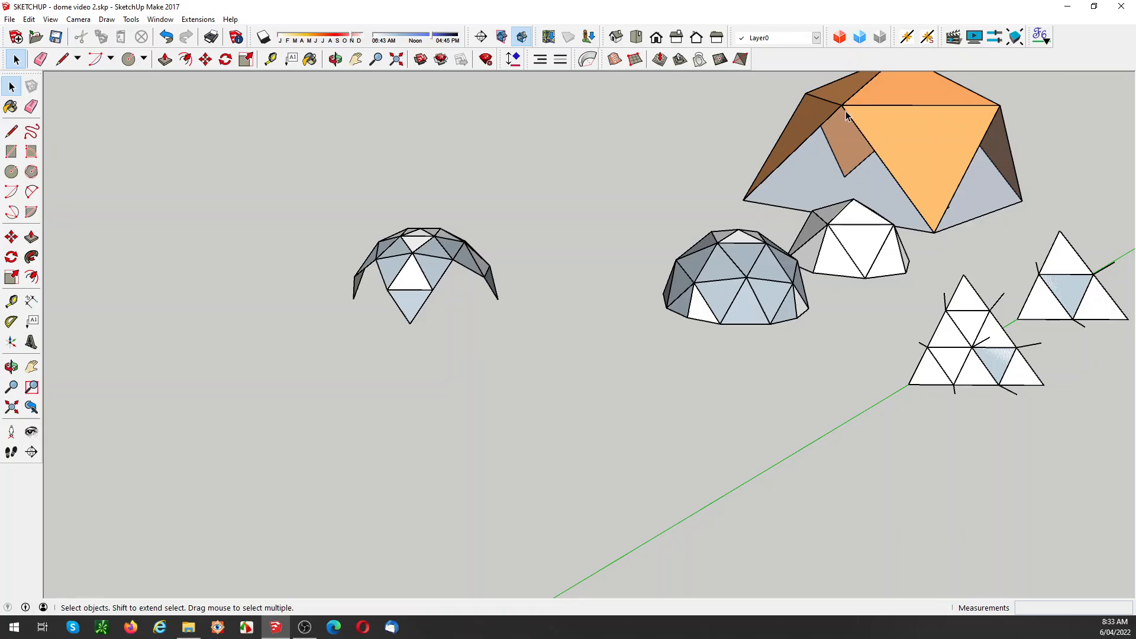
# Restore the more finely divided dome and its flat triangle, and compare them with the coarser versions
pyautogui.moveTo(819, 168); pyautogui.dragTo(732, 265, button='middle')
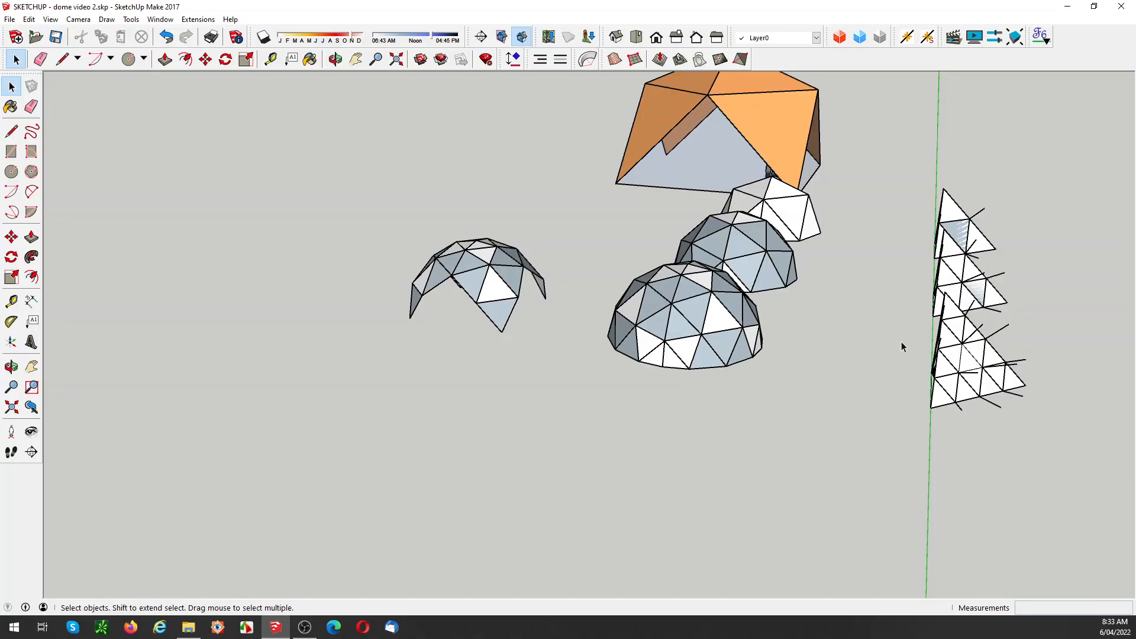
pyautogui.moveTo(901, 346); pyautogui.dragTo(949, 362, button='middle')
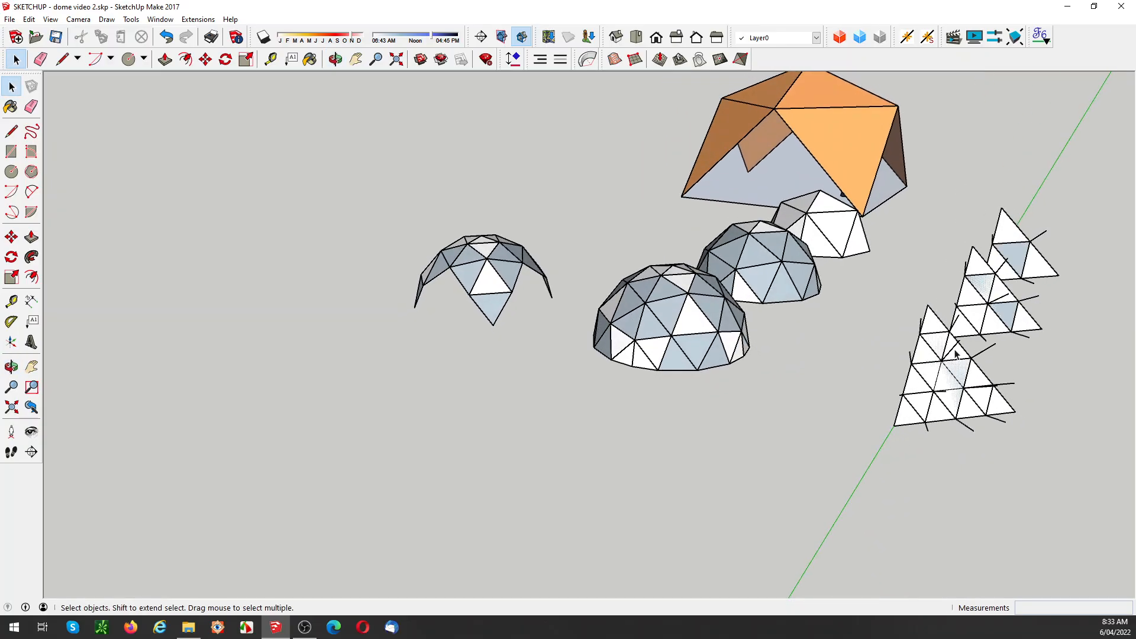
pyautogui.moveTo(952, 355); pyautogui.dragTo(964, 344, button='middle')
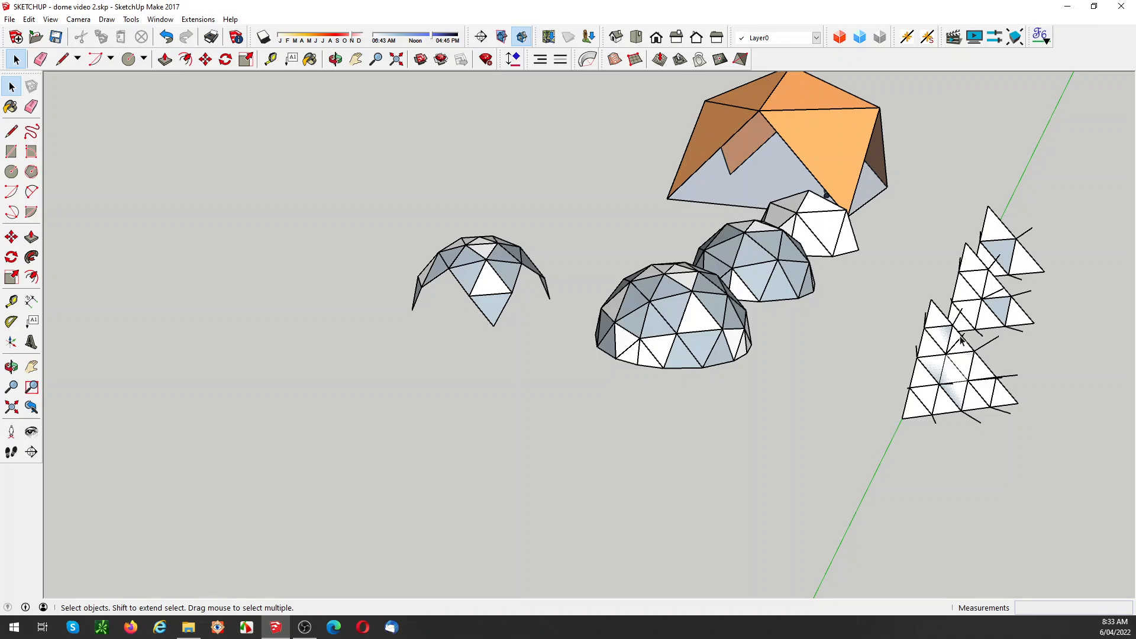
pyautogui.moveTo(965, 391); pyautogui.dragTo(959, 417, button='middle')
pyautogui.scroll(-1, 959, 387)
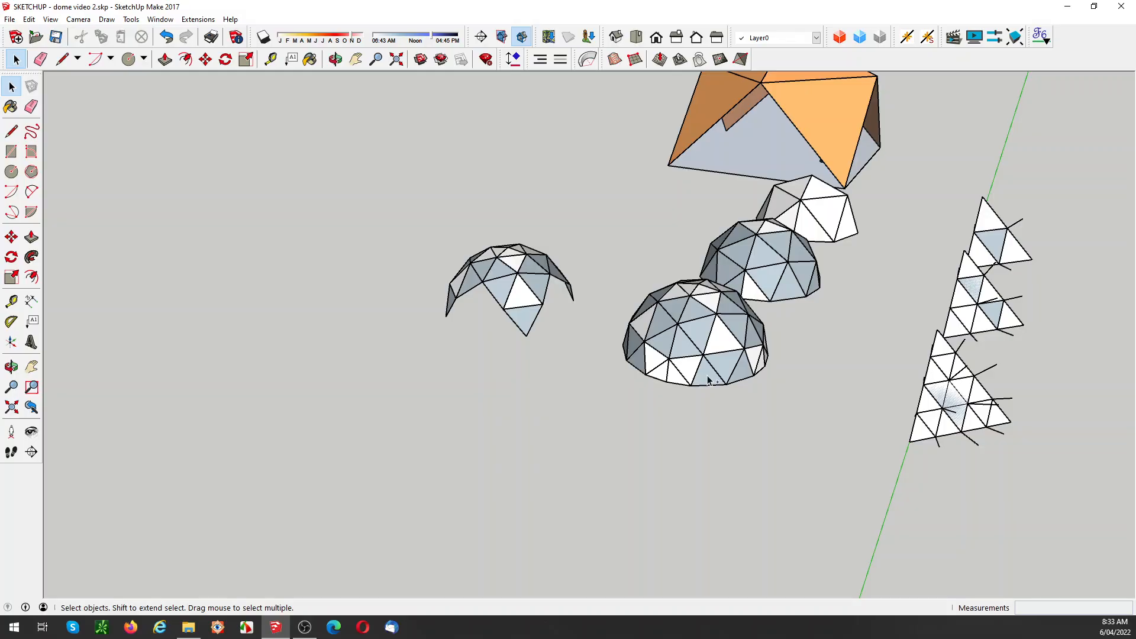
# Undo the last change to bring back the green open-arched dome
pyautogui.hotkey('ctrl', 'z')
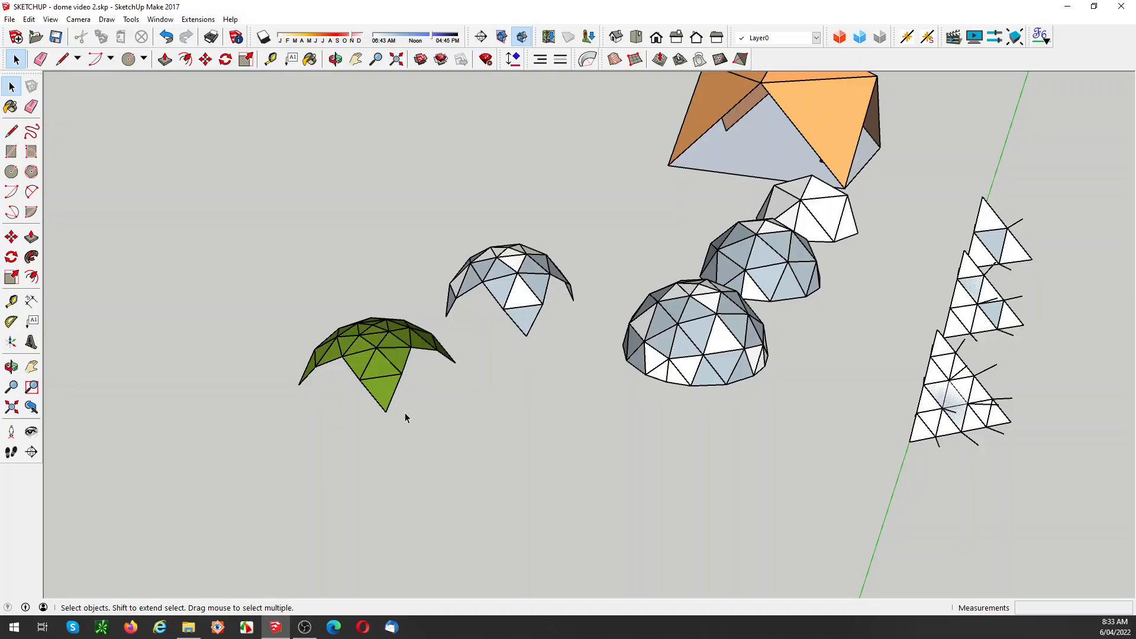
pyautogui.moveTo(405, 413); pyautogui.dragTo(300, 379, button='middle')
pyautogui.scroll(8, 355, 317)
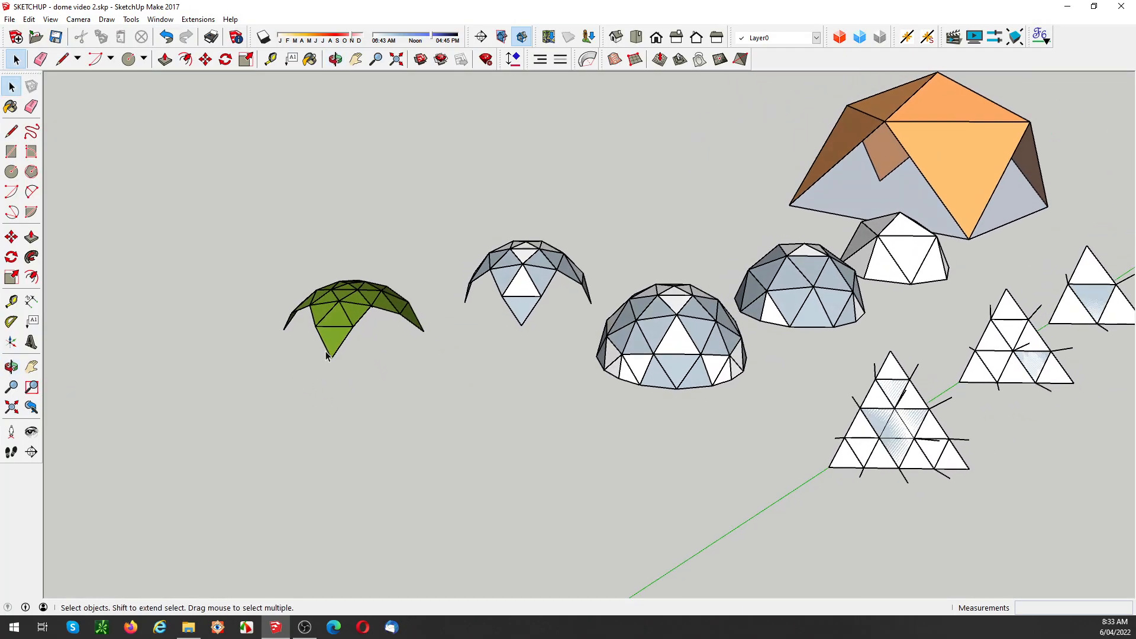
# Examine the green open-arched dome from several angles and bring back the next finer full dome with its flat triangle
pyautogui.moveTo(367, 314); pyautogui.dragTo(255, 222, button='middle')
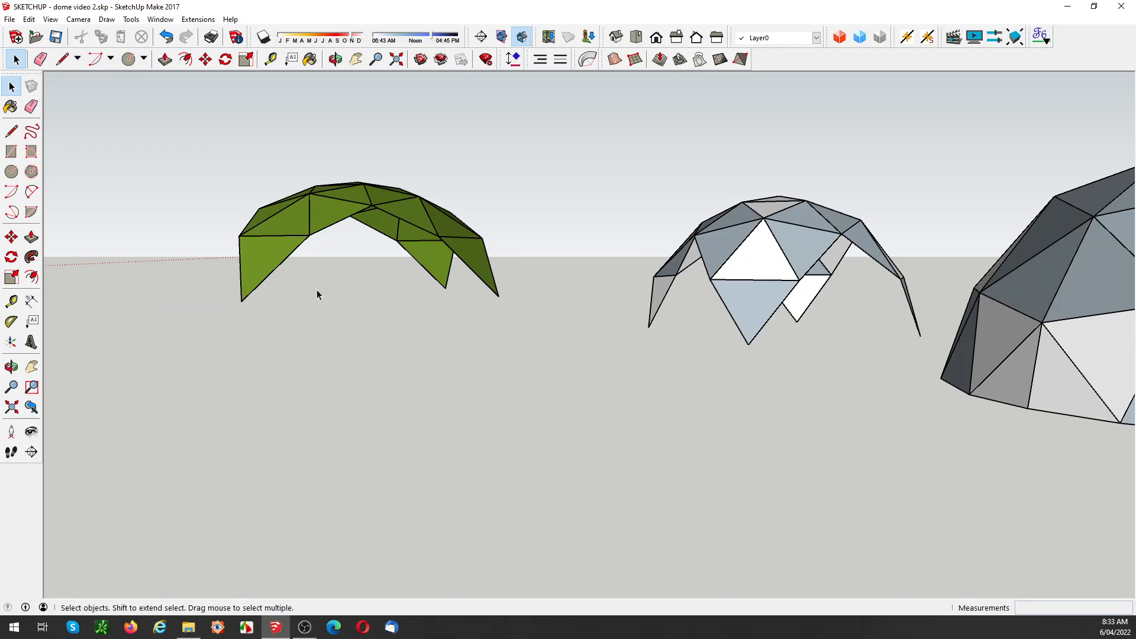
pyautogui.moveTo(317, 290); pyautogui.dragTo(261, 229, button='middle')
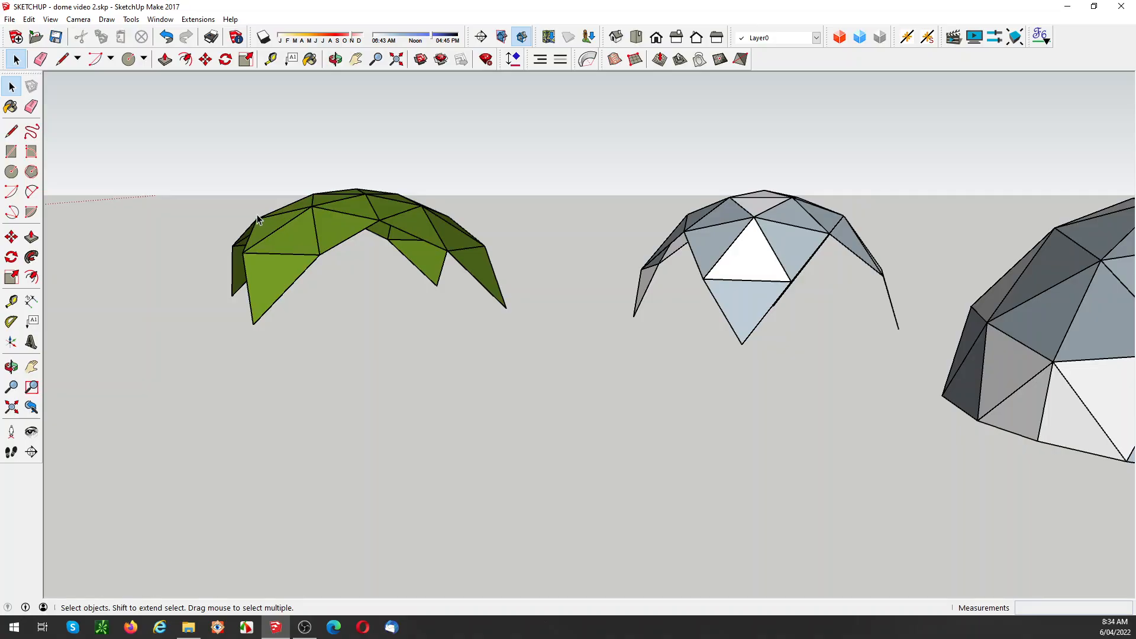
pyautogui.moveTo(275, 291); pyautogui.dragTo(249, 276, button='middle')
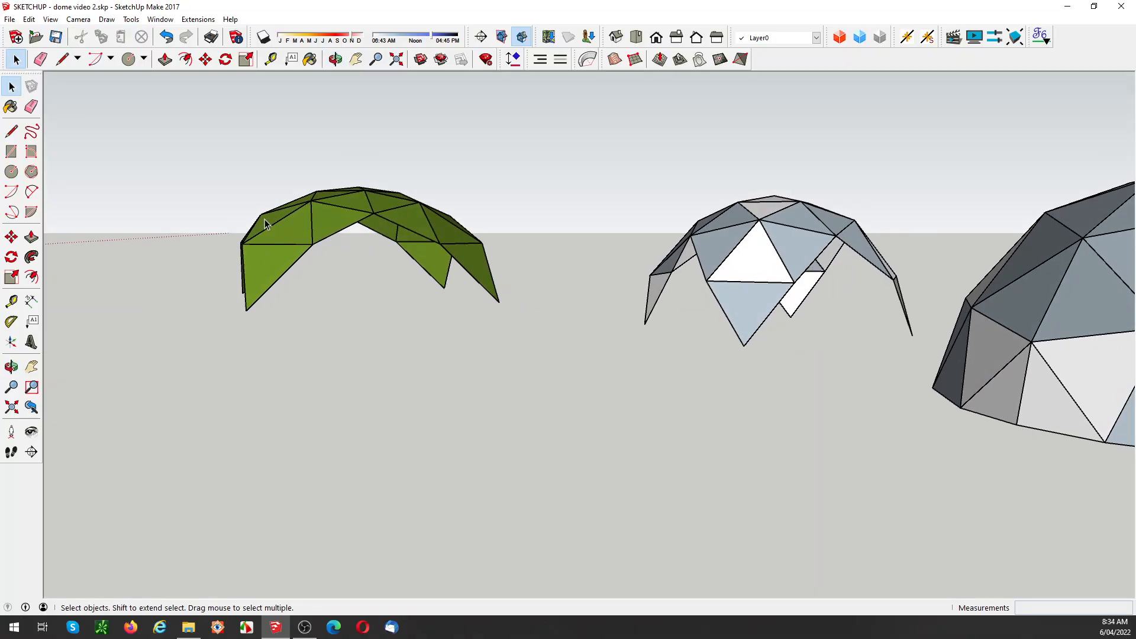
pyautogui.moveTo(282, 213); pyautogui.dragTo(367, 338, button='middle')
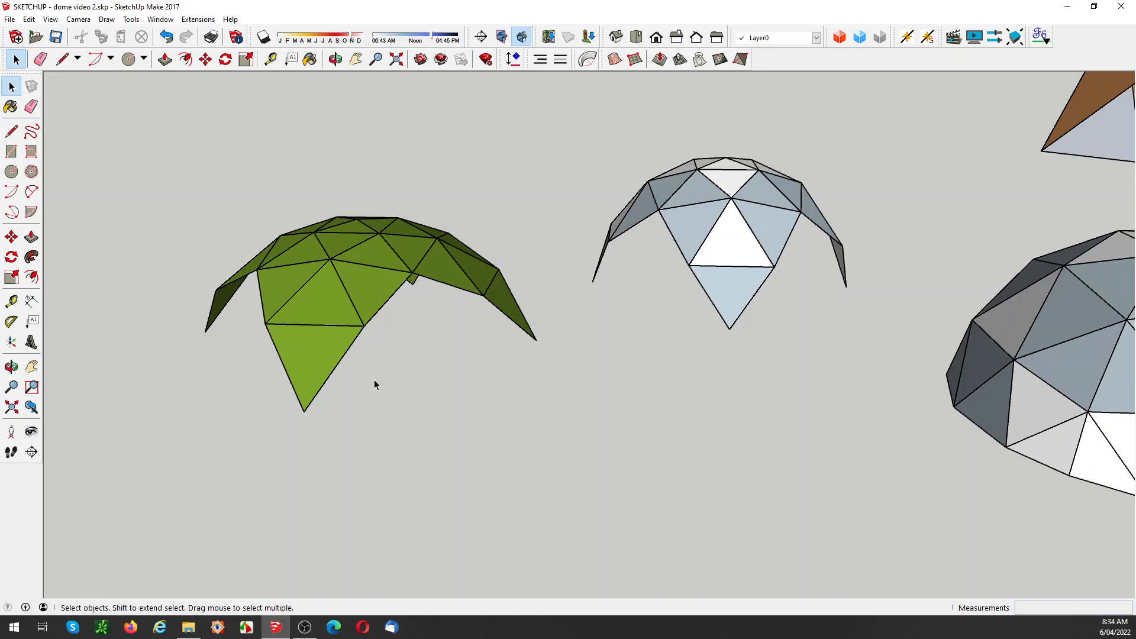
pyautogui.scroll(-5, 339, 387)
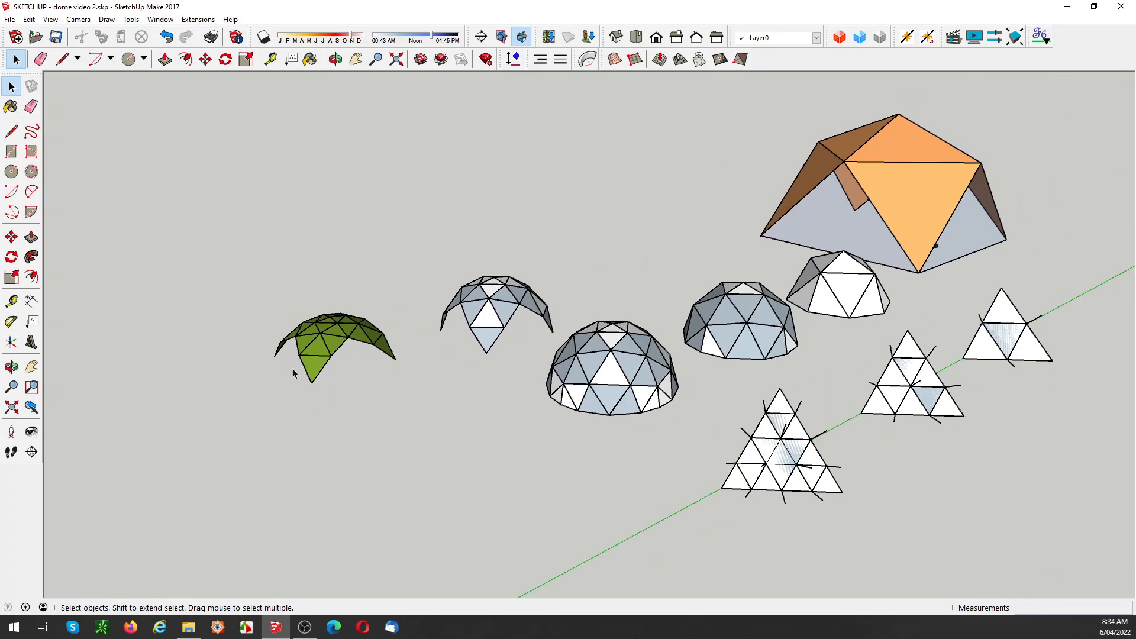
pyautogui.moveTo(293, 373); pyautogui.dragTo(381, 386, button='middle')
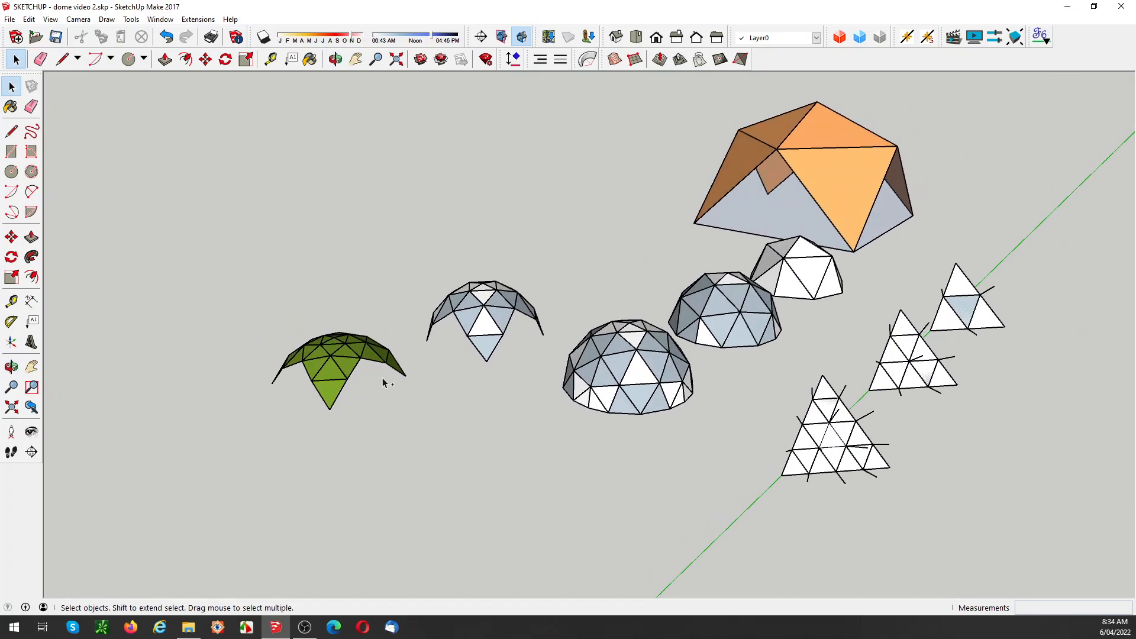
pyautogui.scroll(-2, 489, 380)
pyautogui.moveTo(481, 412); pyautogui.dragTo(540, 438, button='middle')
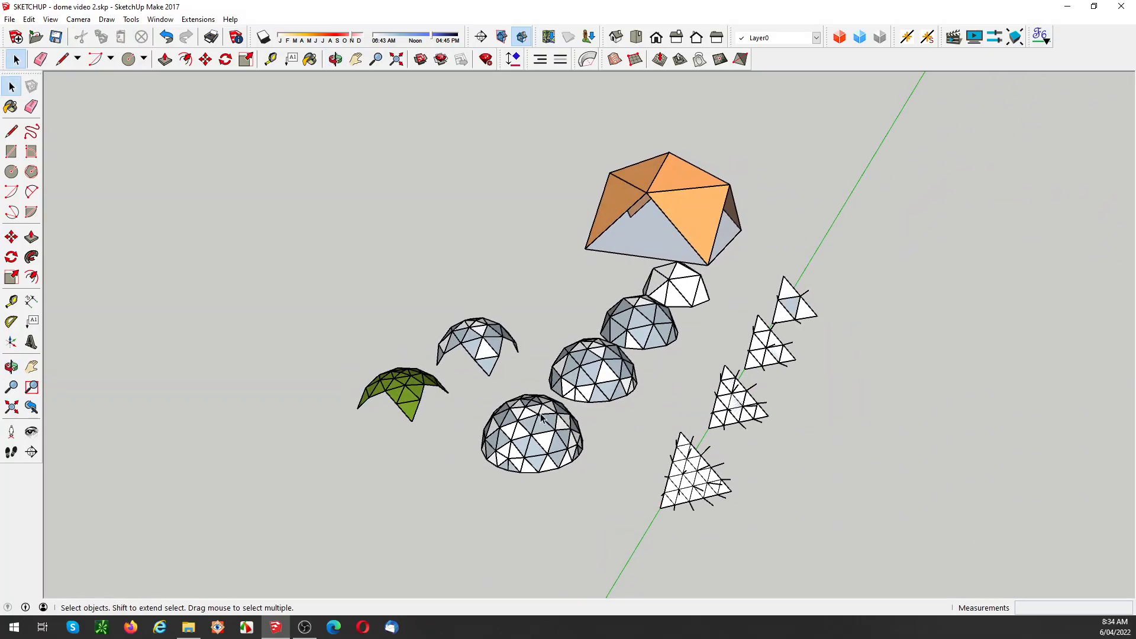
# Move the green open-arched dome 3 m along the red axis so it overlaps the most finely divided full dome, and inspect the overlap
pyautogui.click(408, 389)
pyautogui.press('m')
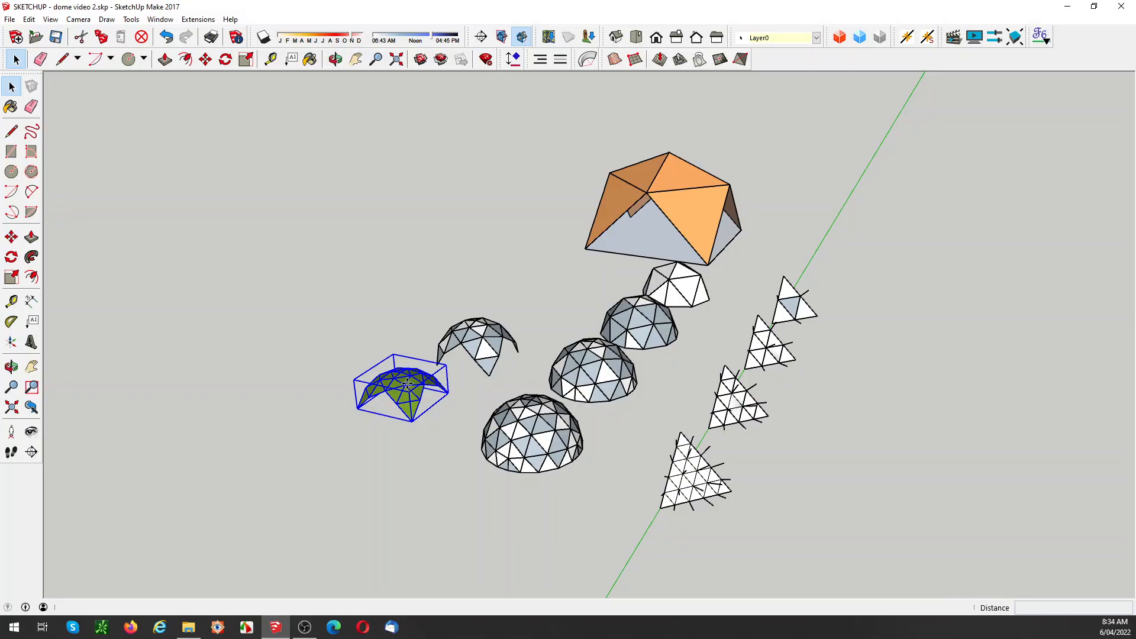
pyautogui.click(398, 373)
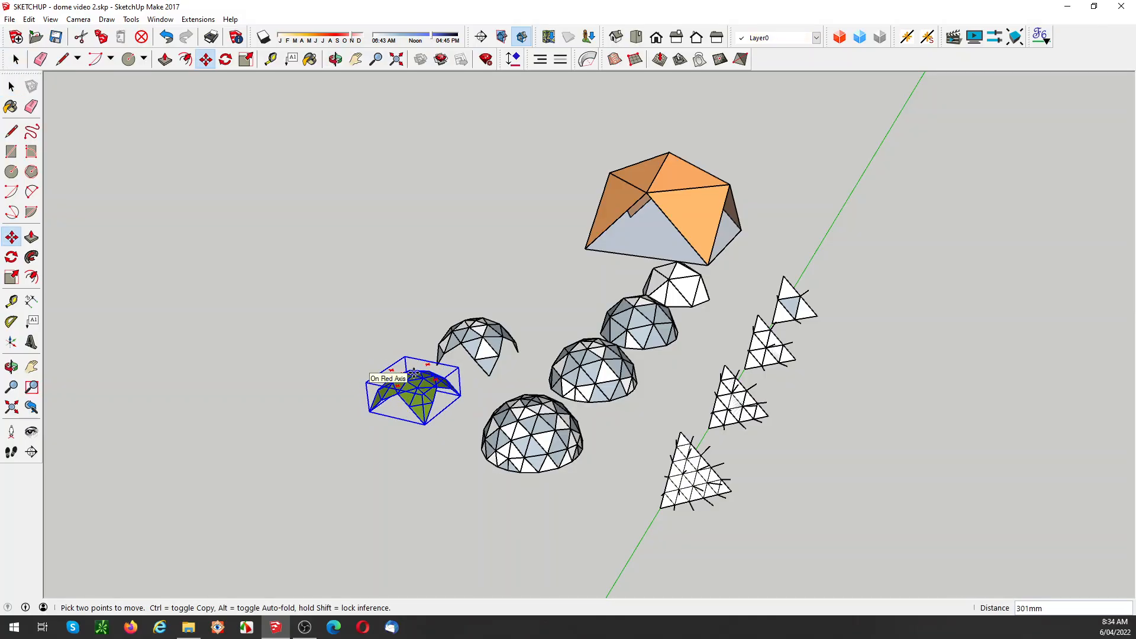
pyautogui.write('3m')
pyautogui.press('Return')
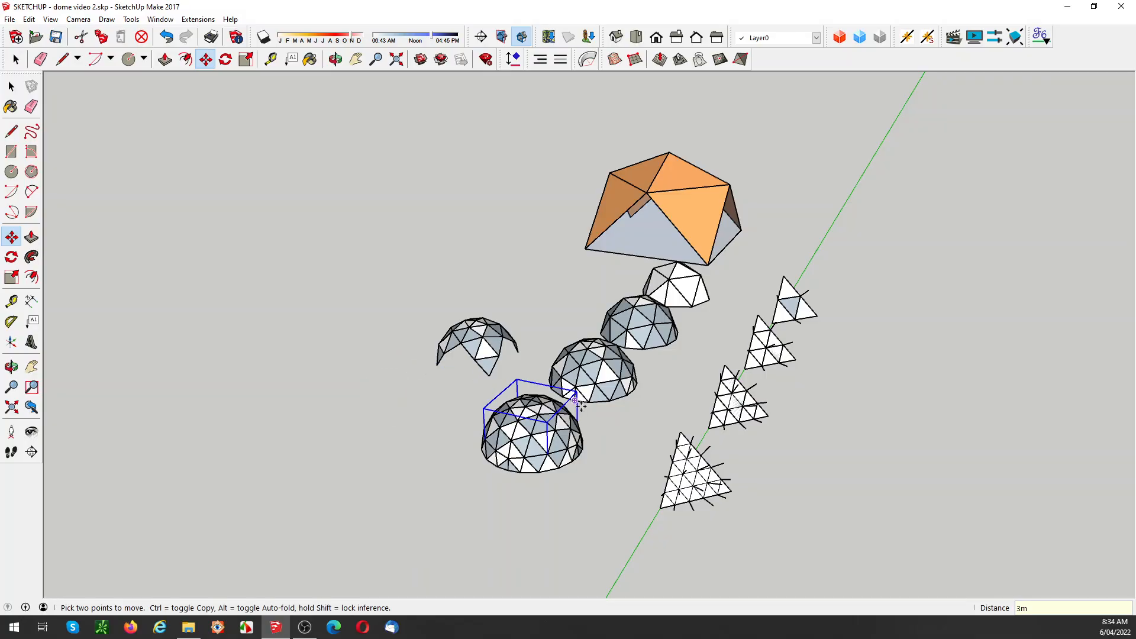
pyautogui.scroll(5, 534, 424)
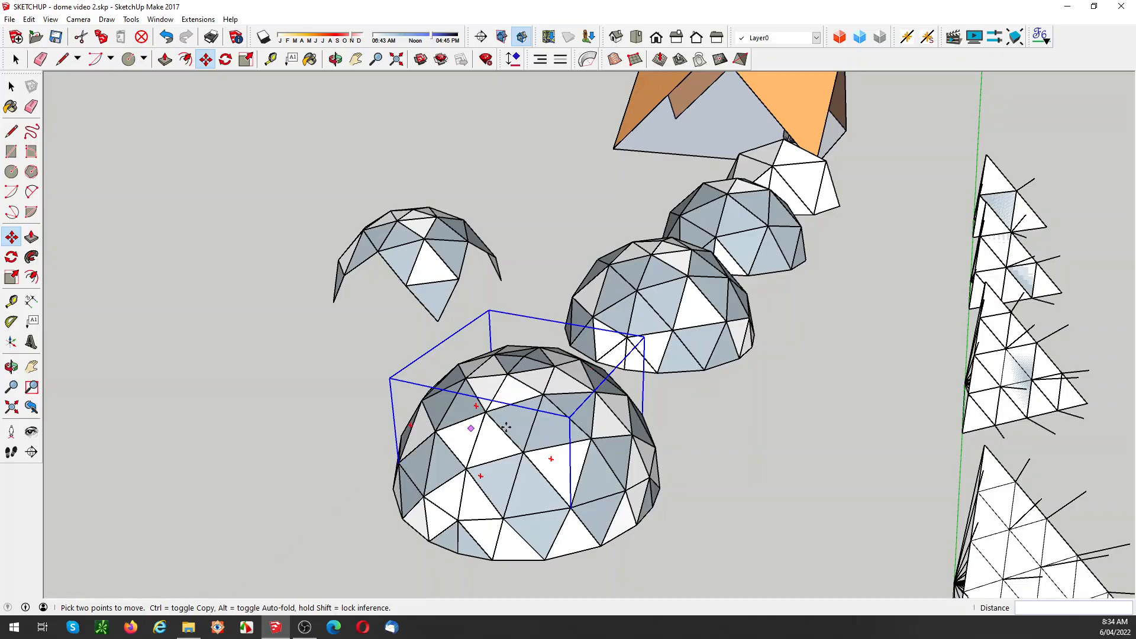
pyautogui.moveTo(498, 385); pyautogui.dragTo(482, 483, button='middle')
pyautogui.scroll(-2, 504, 474)
pyautogui.scroll(2, 514, 413)
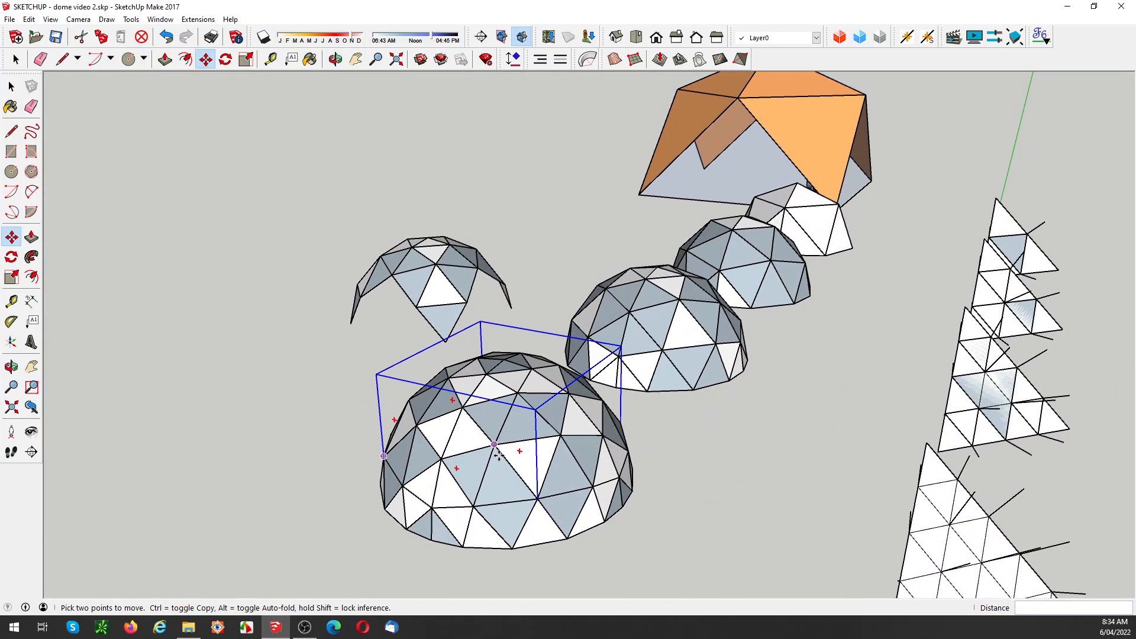
# Delete the full dome overlapping the green one together with its flat triangle, and undo both the deletion and the green dome's move
pyautogui.press('space')
pyautogui.click(597, 500)
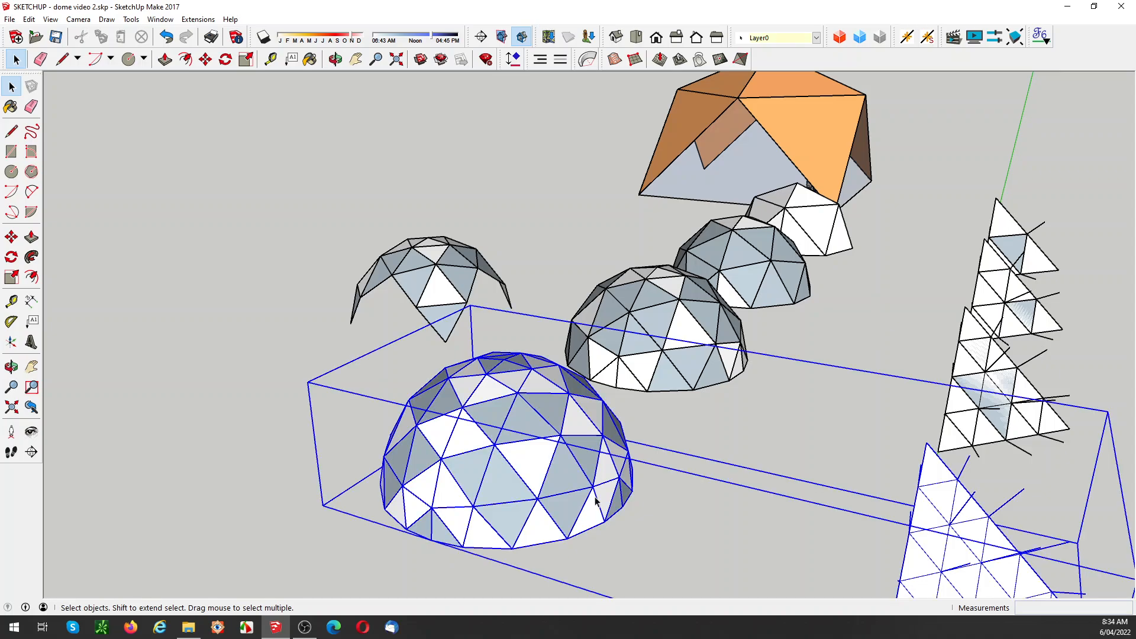
pyautogui.press('Delete')
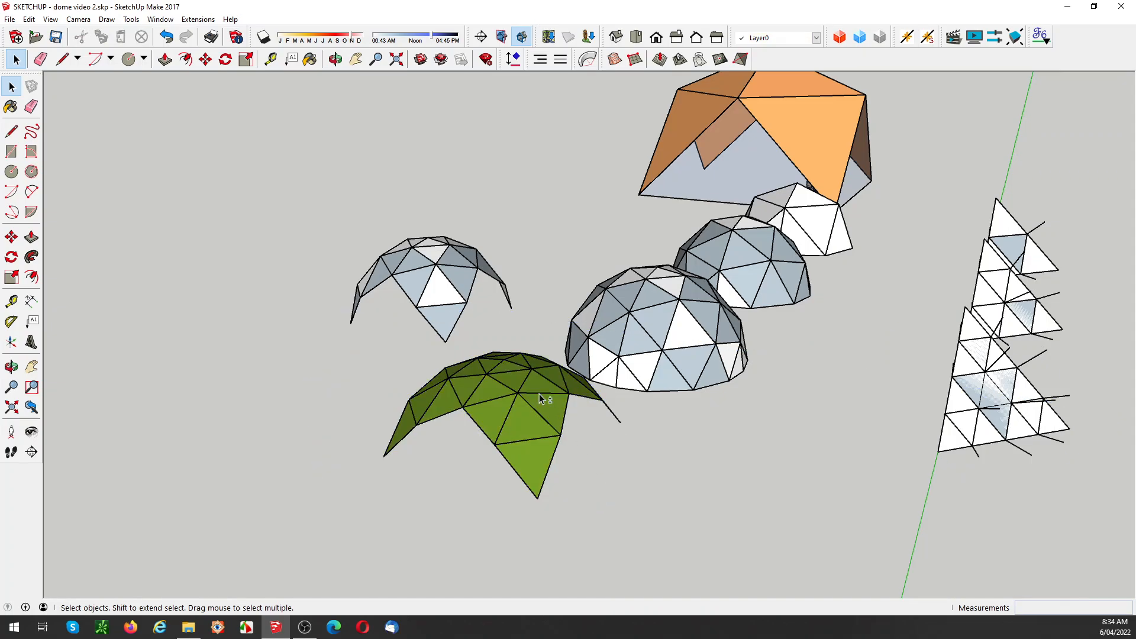
pyautogui.hotkey('ctrl', 'z')
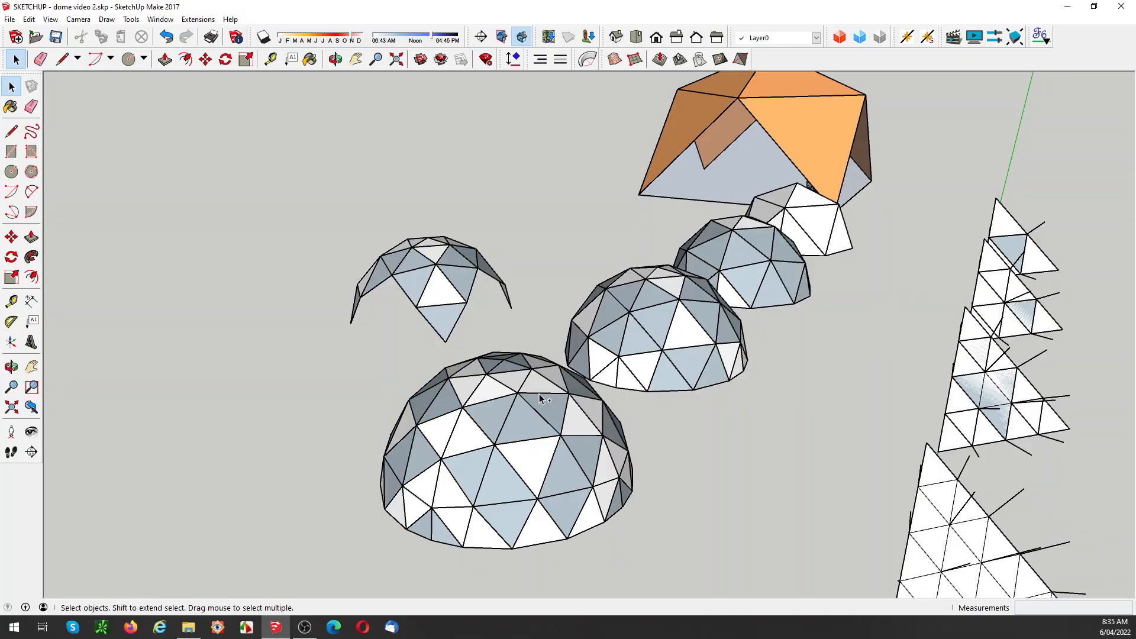
# Undo the last change to bring back the shallow grey and white open-arched dome beside the green one
pyautogui.scroll(-3, 539, 393)
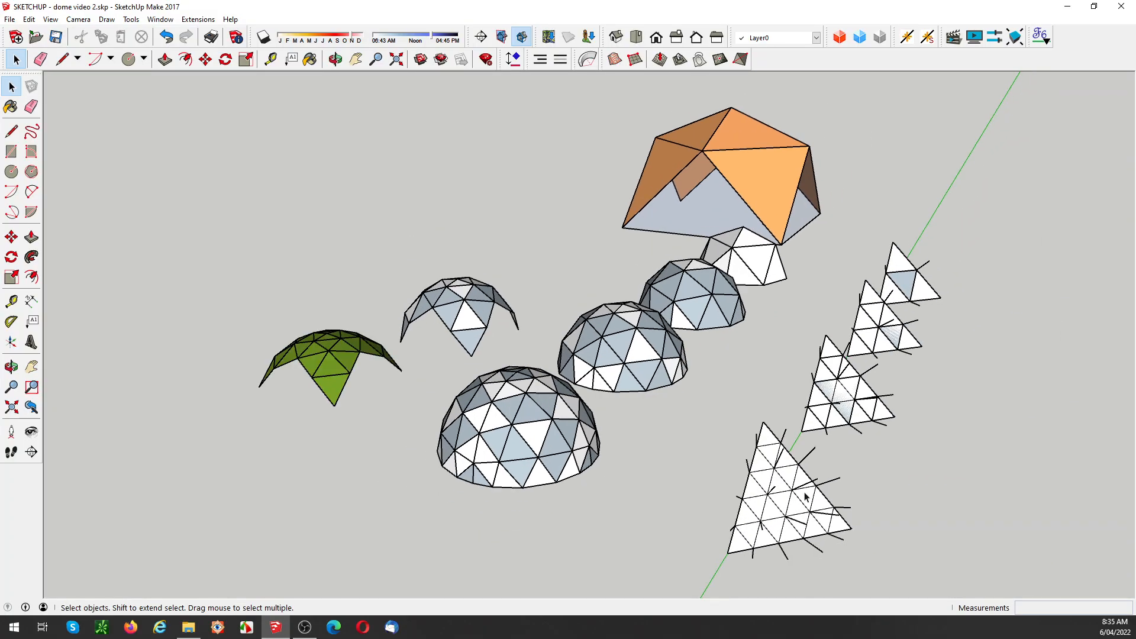
pyautogui.scroll(-3, 763, 487)
pyautogui.scroll(-3, 716, 367)
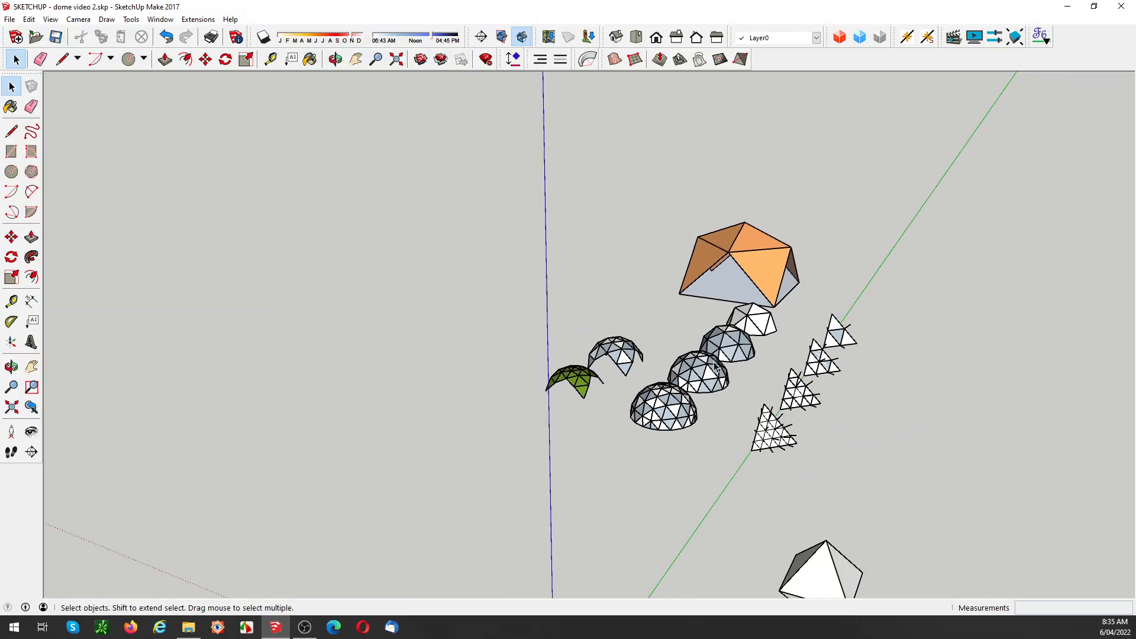
pyautogui.scroll(2, 705, 552)
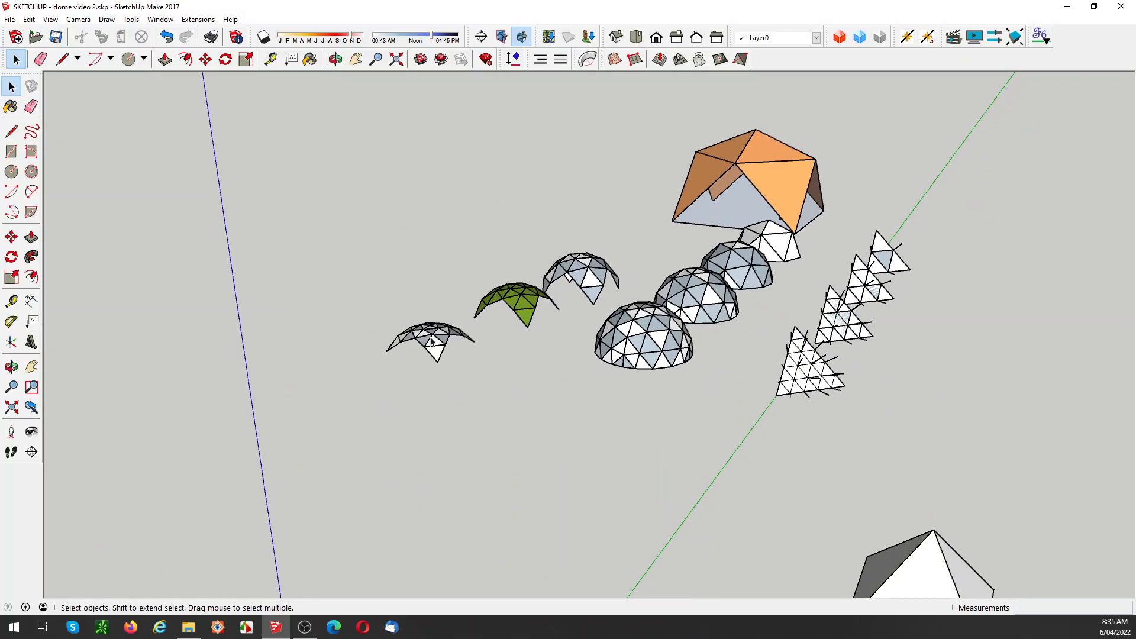
# Examine the shallow open-arched dome's faceted shell and pointed legs from several angles, comparing it with the green and grey open-arched domes
pyautogui.scroll(2, 441, 347)
pyautogui.scroll(2, 441, 348)
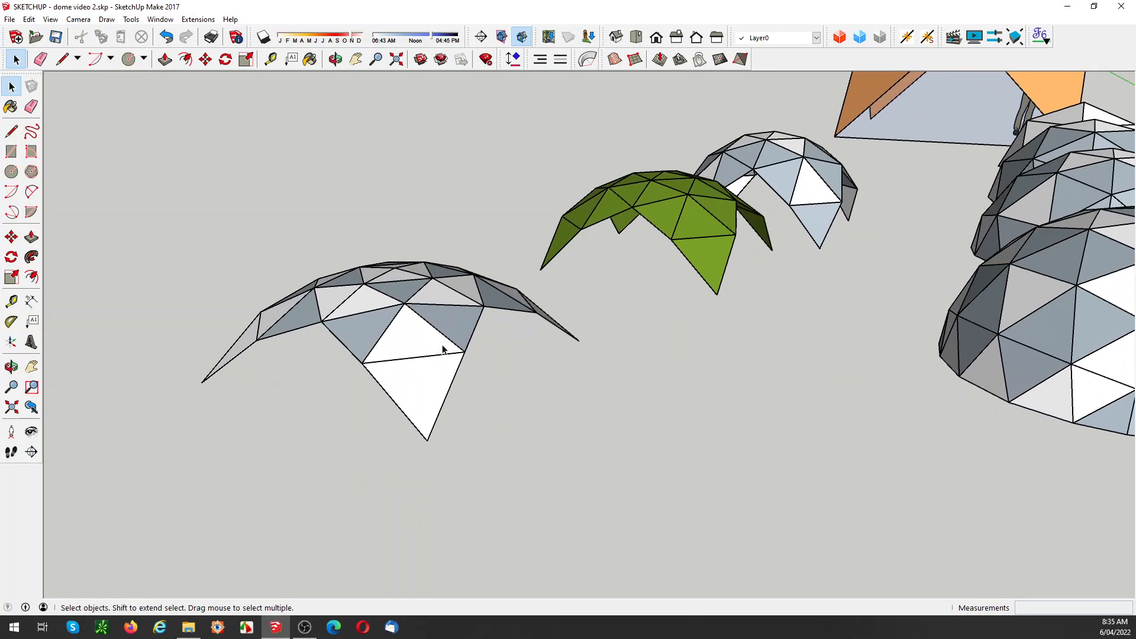
pyautogui.moveTo(444, 347); pyautogui.dragTo(444, 375, button='middle')
pyautogui.scroll(-2, 698, 364)
pyautogui.moveTo(699, 362); pyautogui.dragTo(503, 312, button='middle')
pyautogui.scroll(2, 282, 246)
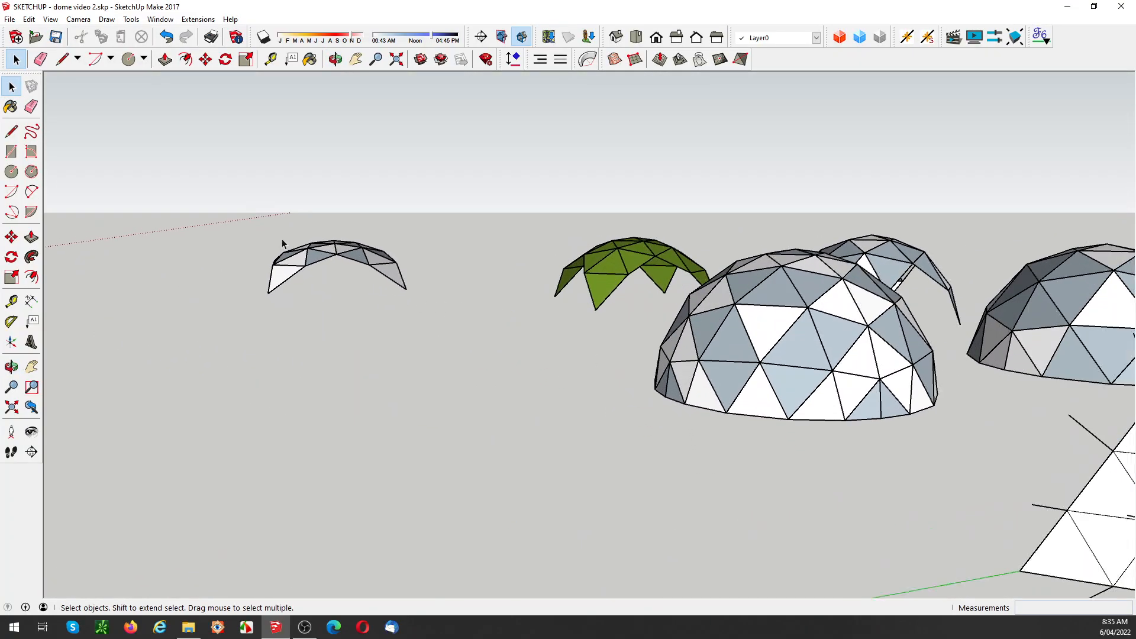
pyautogui.scroll(4, 285, 271)
pyautogui.moveTo(286, 272); pyautogui.dragTo(360, 244, button='middle')
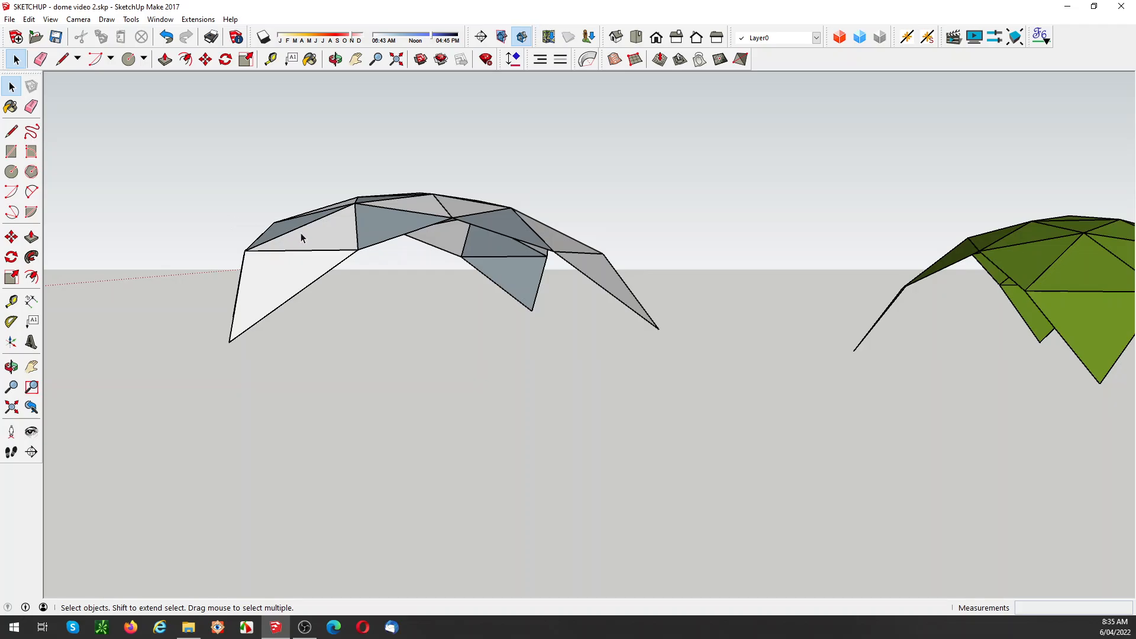
pyautogui.moveTo(299, 235); pyautogui.dragTo(99, 269, button='middle')
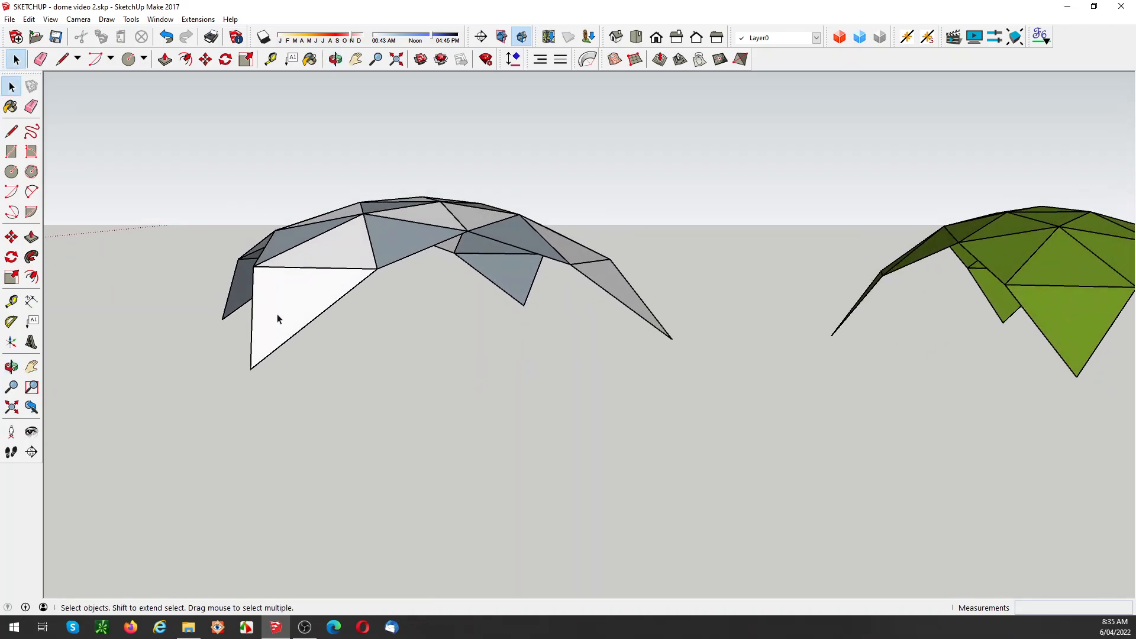
pyautogui.scroll(-4, 277, 314)
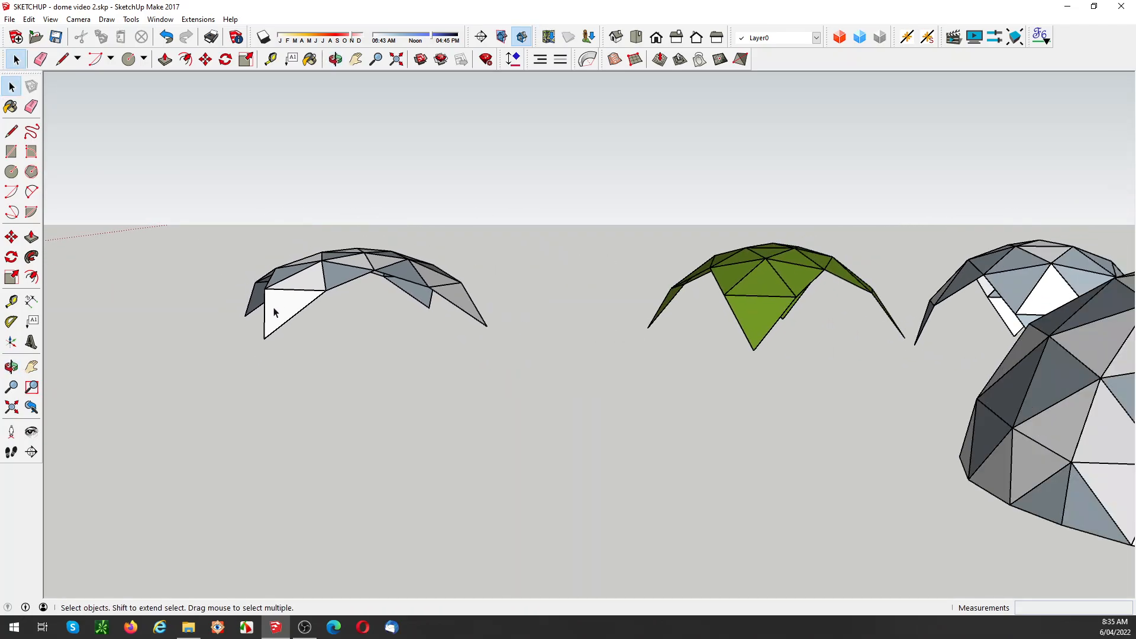
pyautogui.moveTo(274, 313); pyautogui.dragTo(397, 314, button='middle')
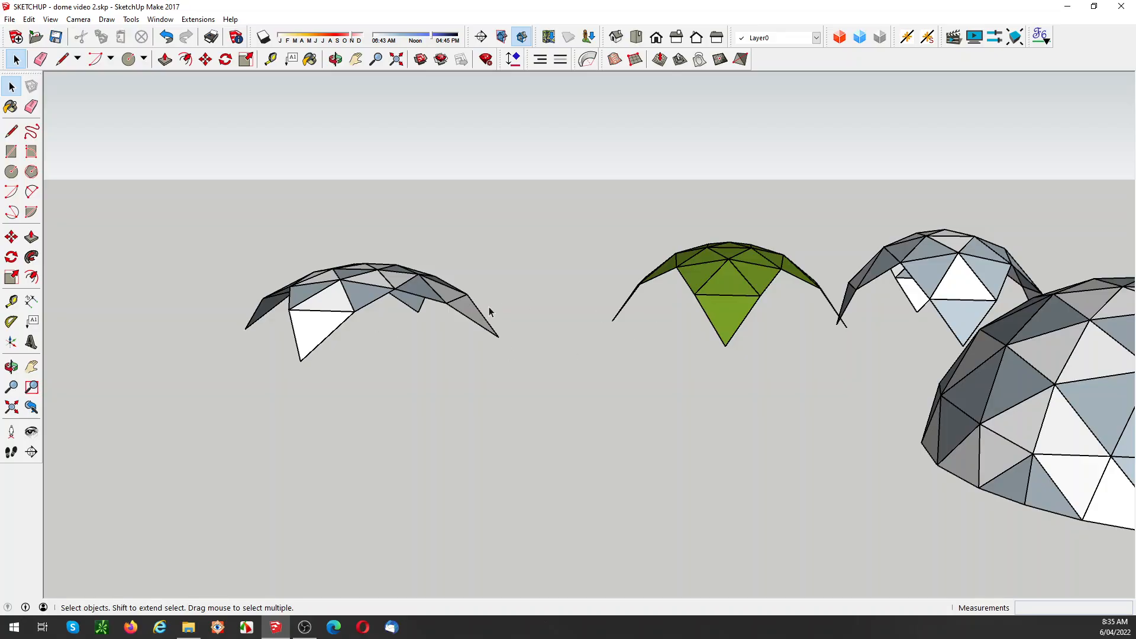
pyautogui.moveTo(334, 309); pyautogui.dragTo(811, 180, button='middle')
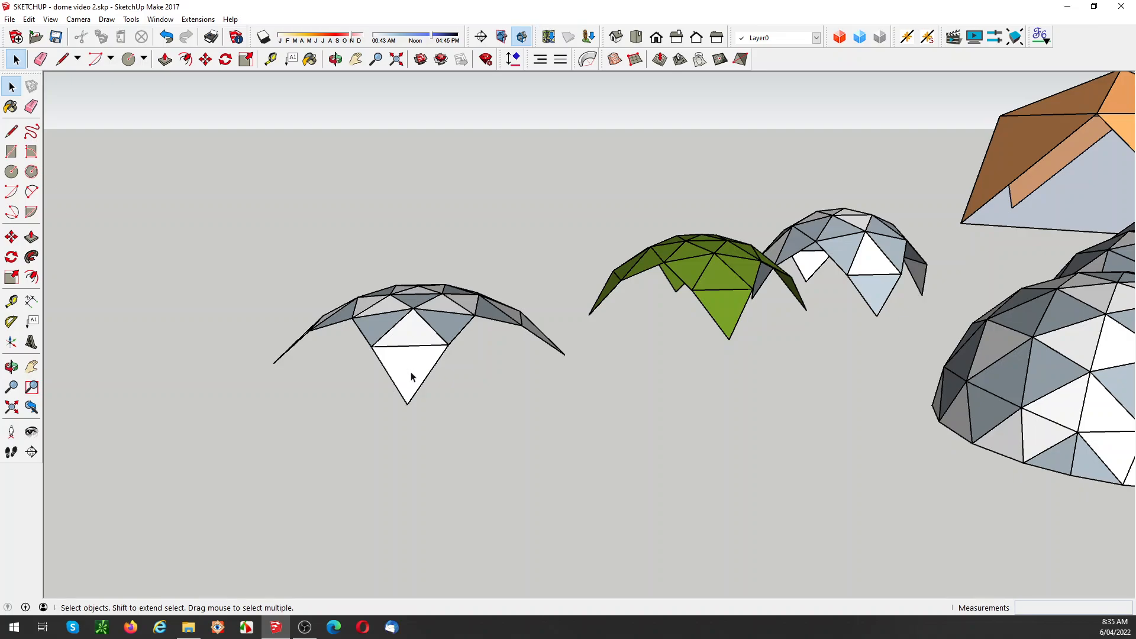
pyautogui.moveTo(396, 357); pyautogui.dragTo(523, 306, button='middle')
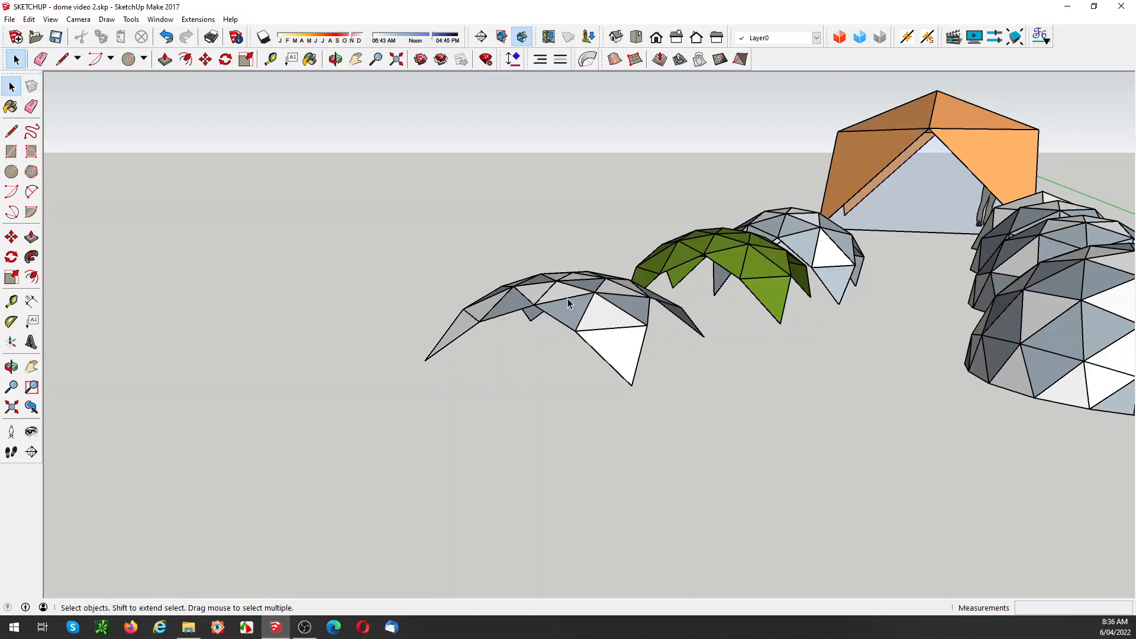
pyautogui.scroll(-3, 562, 298)
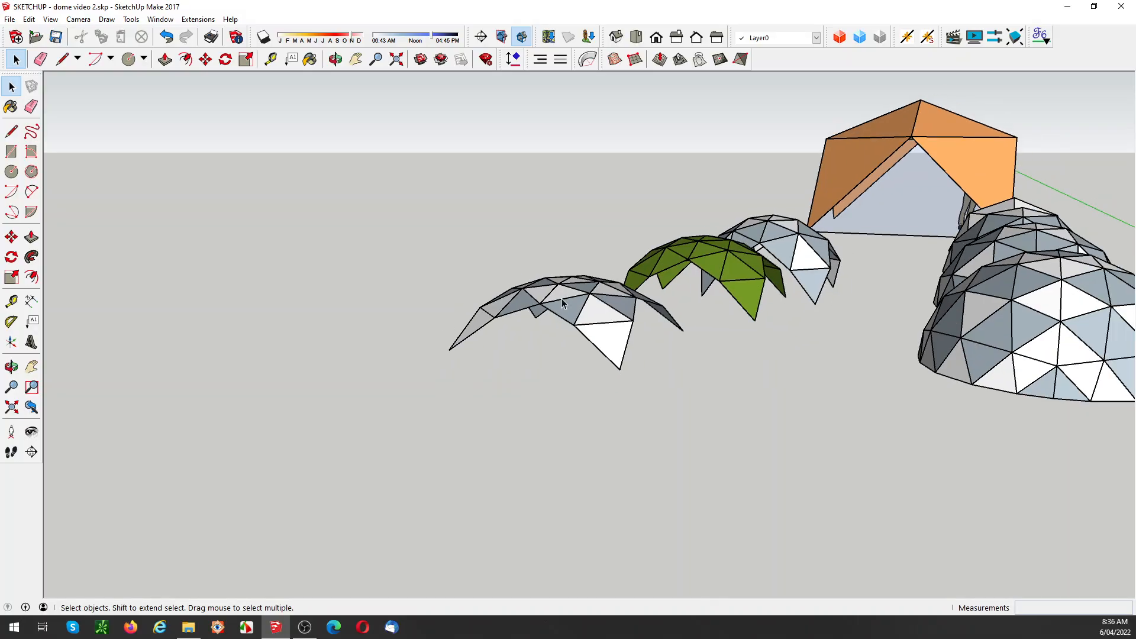
pyautogui.moveTo(586, 284); pyautogui.dragTo(488, 336, button='middle')
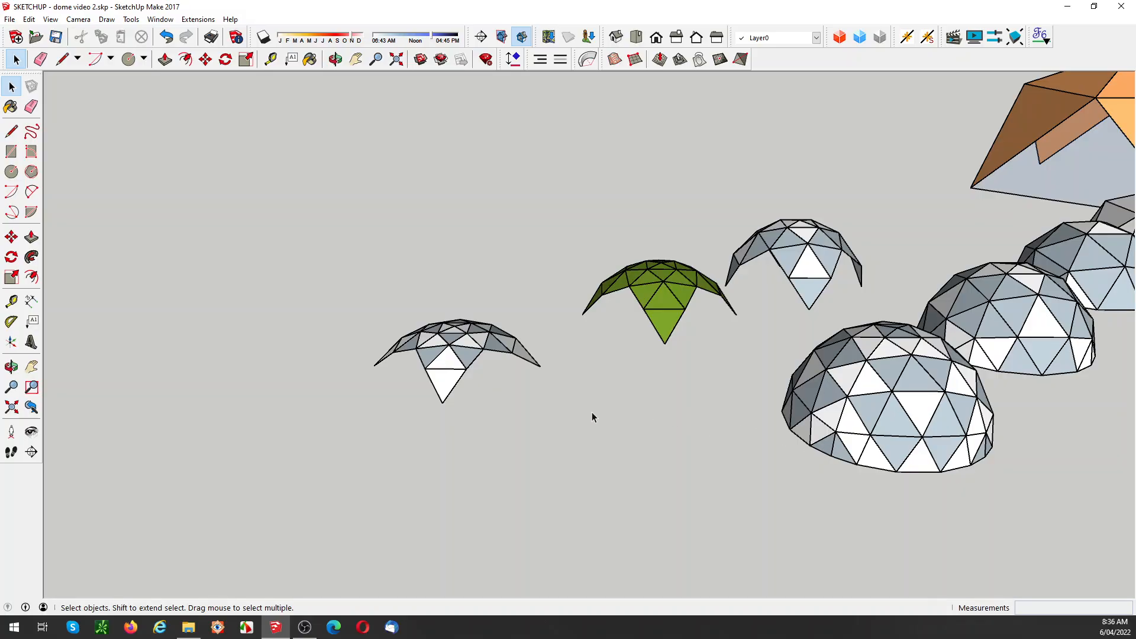
# Undo the last change to bring back the most finely divided full dome and its flat triangle at the end of the row
pyautogui.scroll(-2, 592, 421)
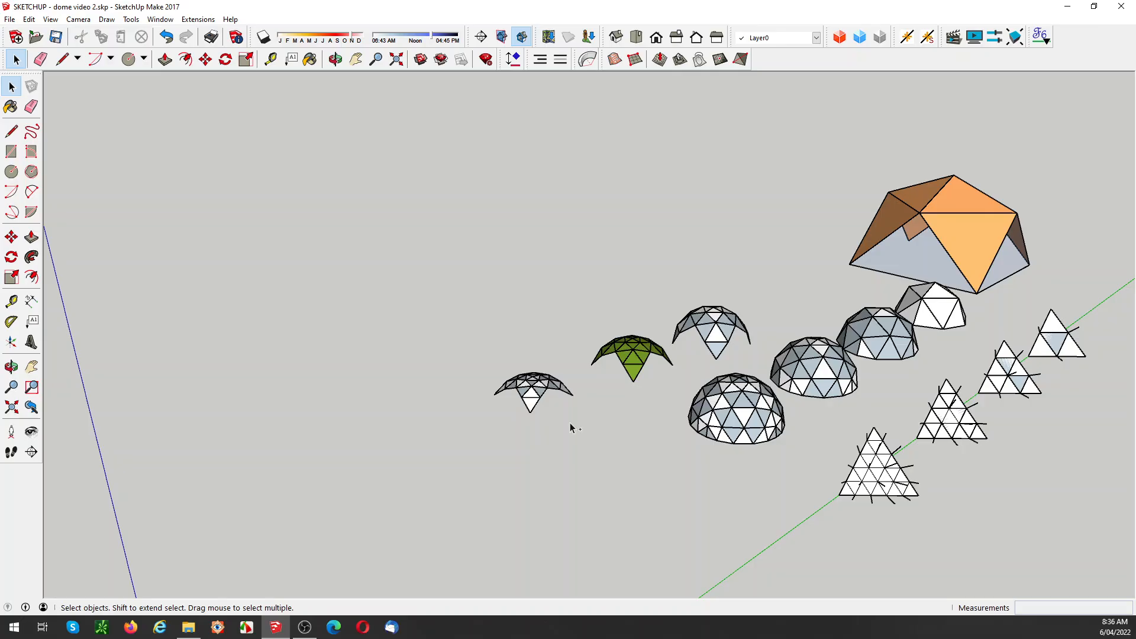
pyautogui.moveTo(570, 423); pyautogui.dragTo(599, 441, button='middle')
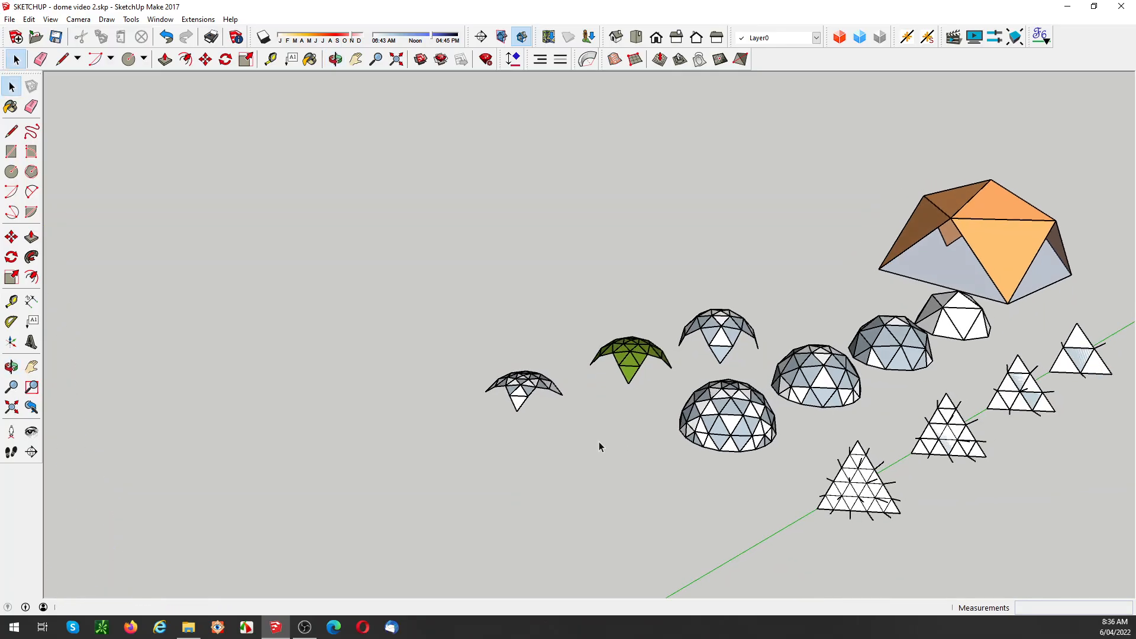
pyautogui.hotkey('ctrl', 'z')
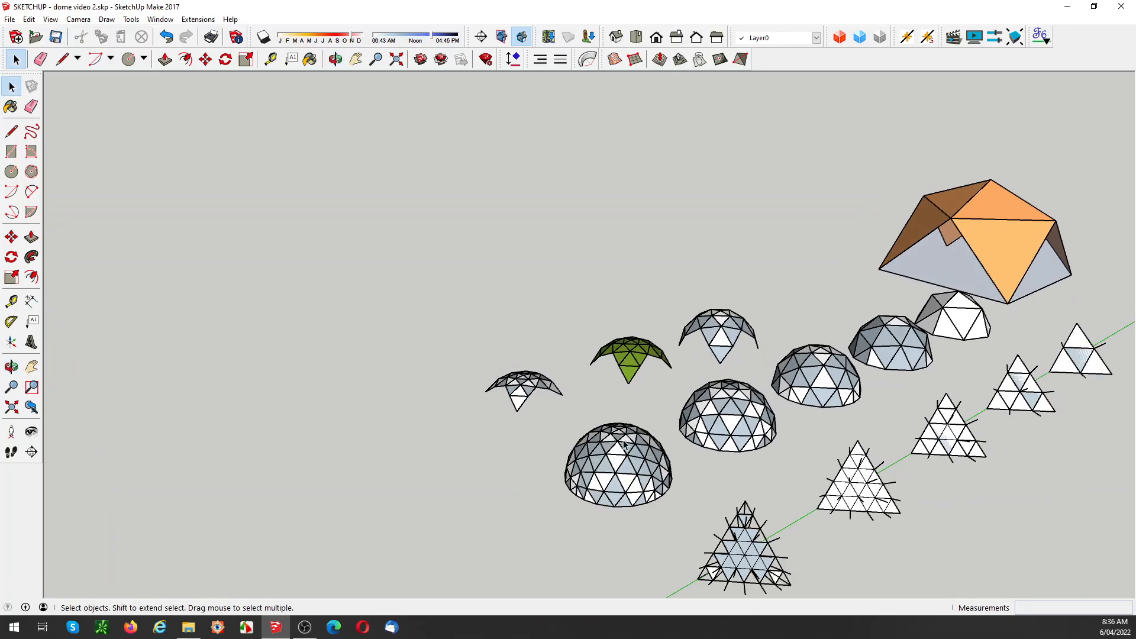
pyautogui.scroll(-3, 681, 502)
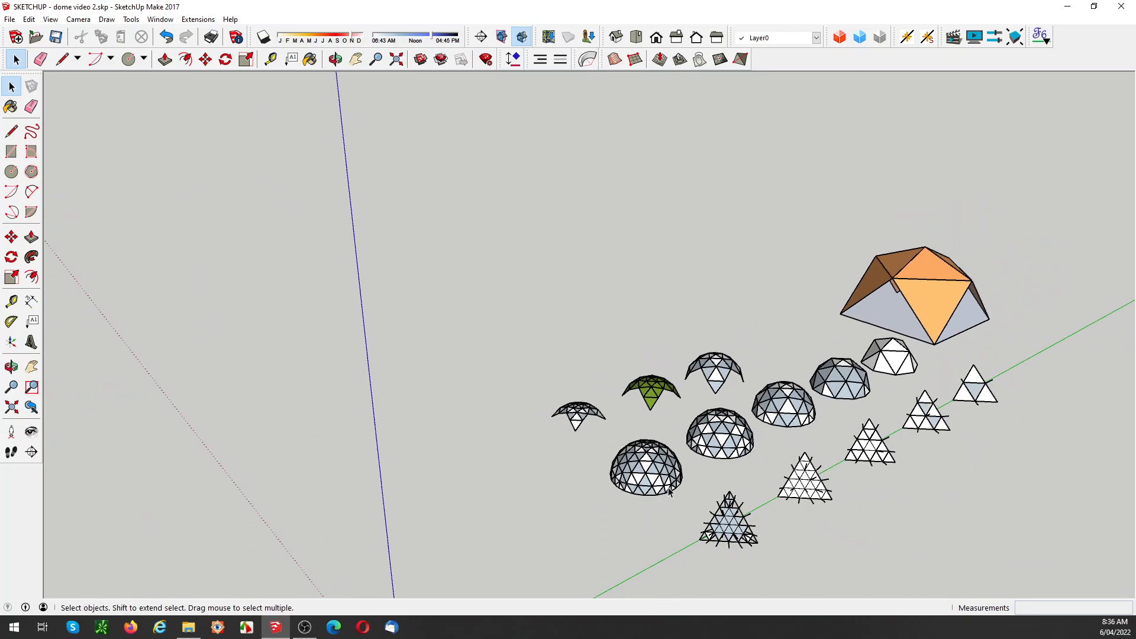
pyautogui.moveTo(671, 494); pyautogui.dragTo(746, 480, button='middle')
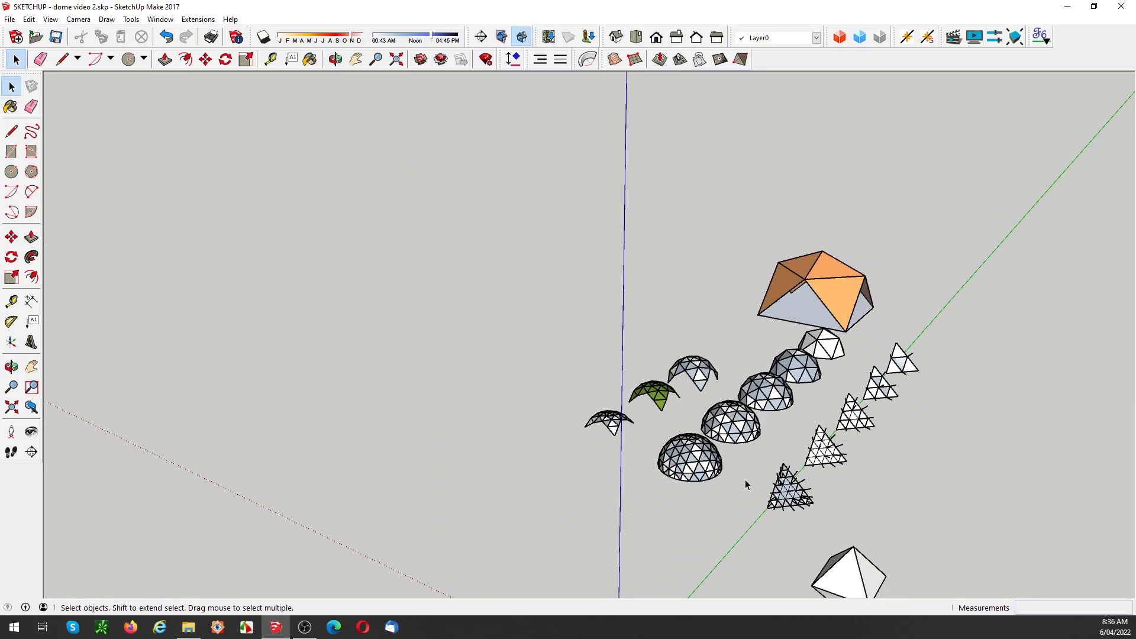
# Select full domes of different subdivision in turn, from finest to coarsest, to check which flat triangle is grouped with each, and clear the selection
pyautogui.click(791, 497)
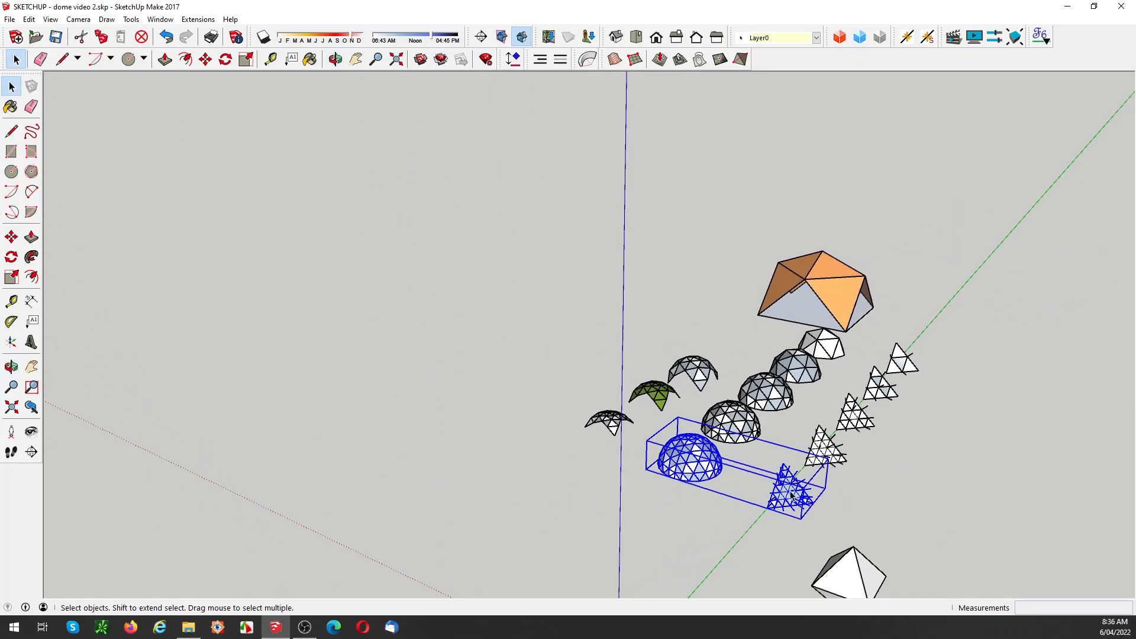
pyautogui.click(755, 426)
pyautogui.click(780, 397)
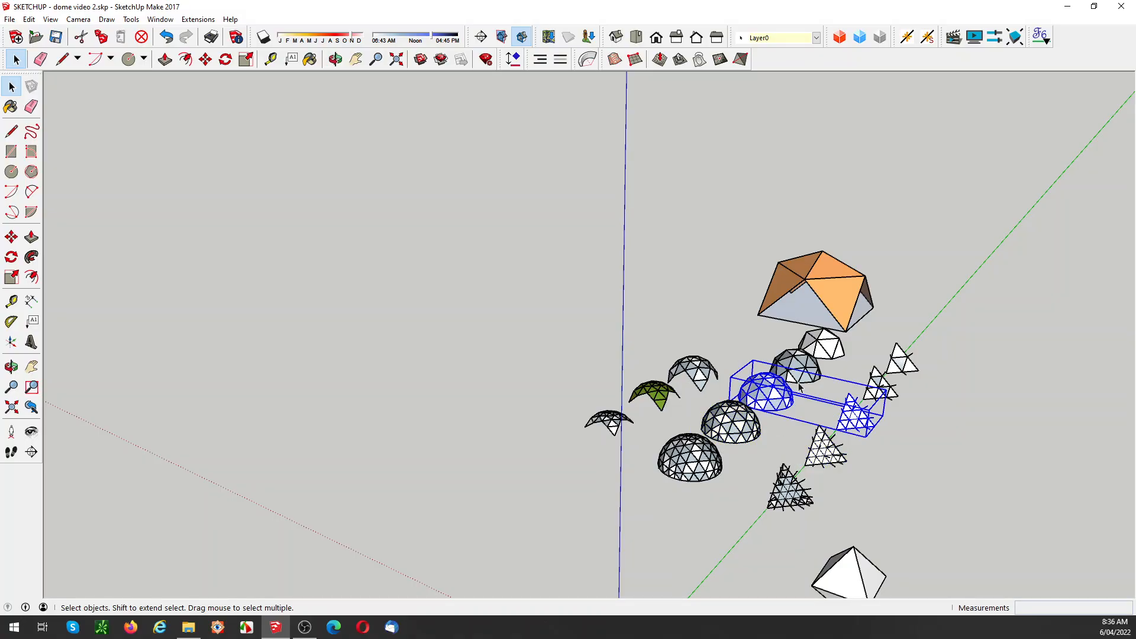
pyautogui.click(810, 367)
pyautogui.click(833, 348)
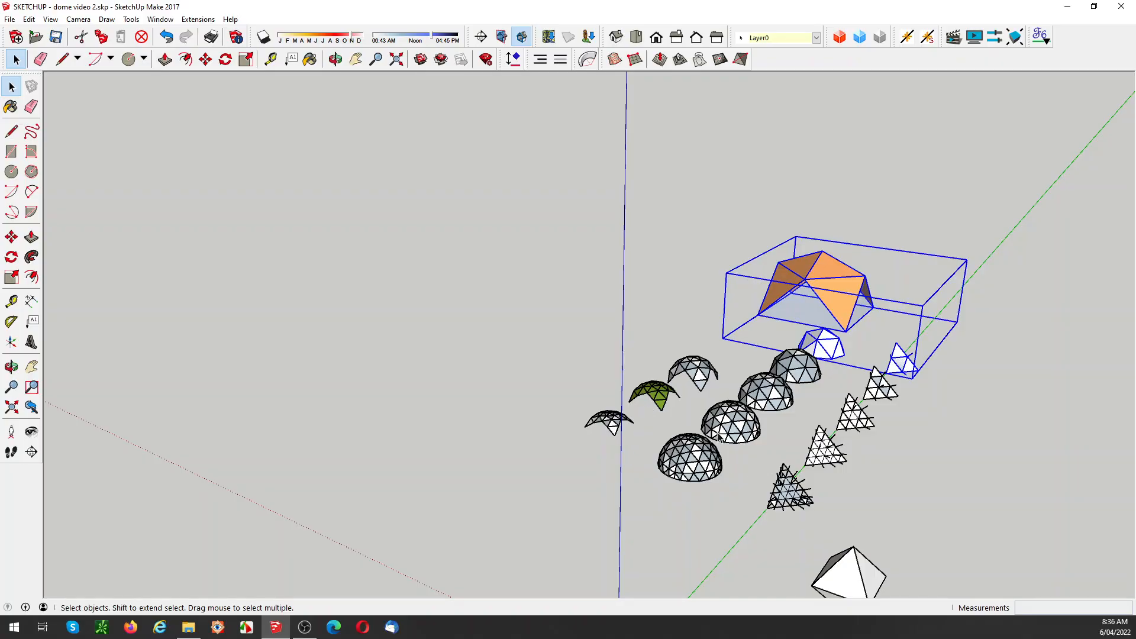
pyautogui.click(670, 502)
pyautogui.moveTo(691, 507); pyautogui.dragTo(674, 484, button='middle')
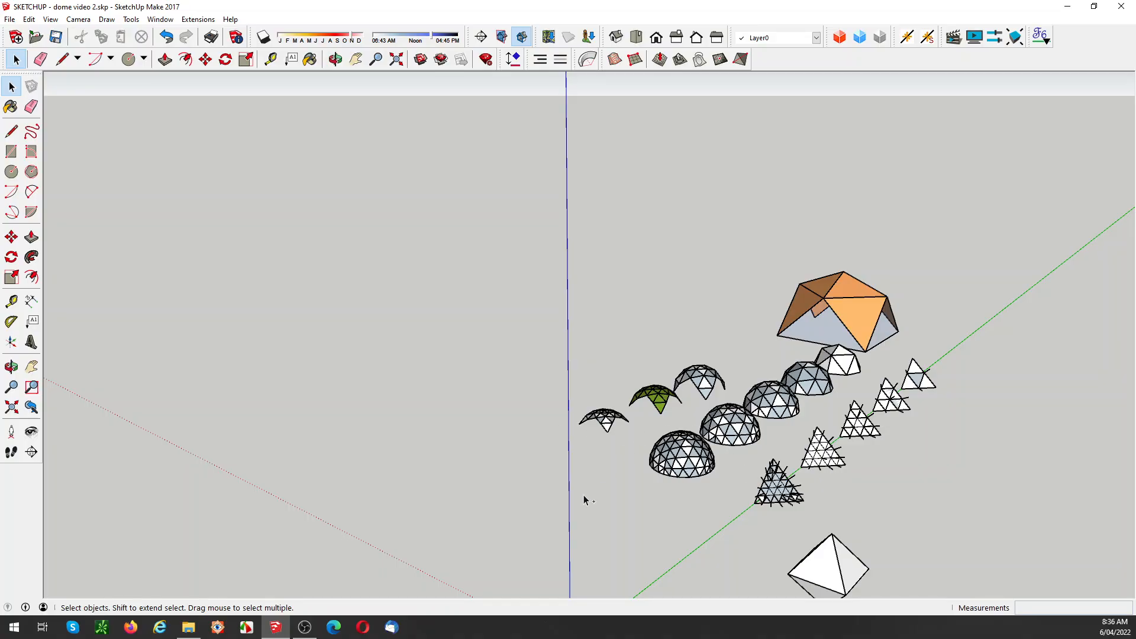
# Undo the last change to bring back the second shallow grey and white open-arched dome at the end of its row
pyautogui.hotkey('ctrl', 'z')
pyautogui.scroll(5, 549, 459)
pyautogui.moveTo(549, 459); pyautogui.dragTo(585, 435, button='middle')
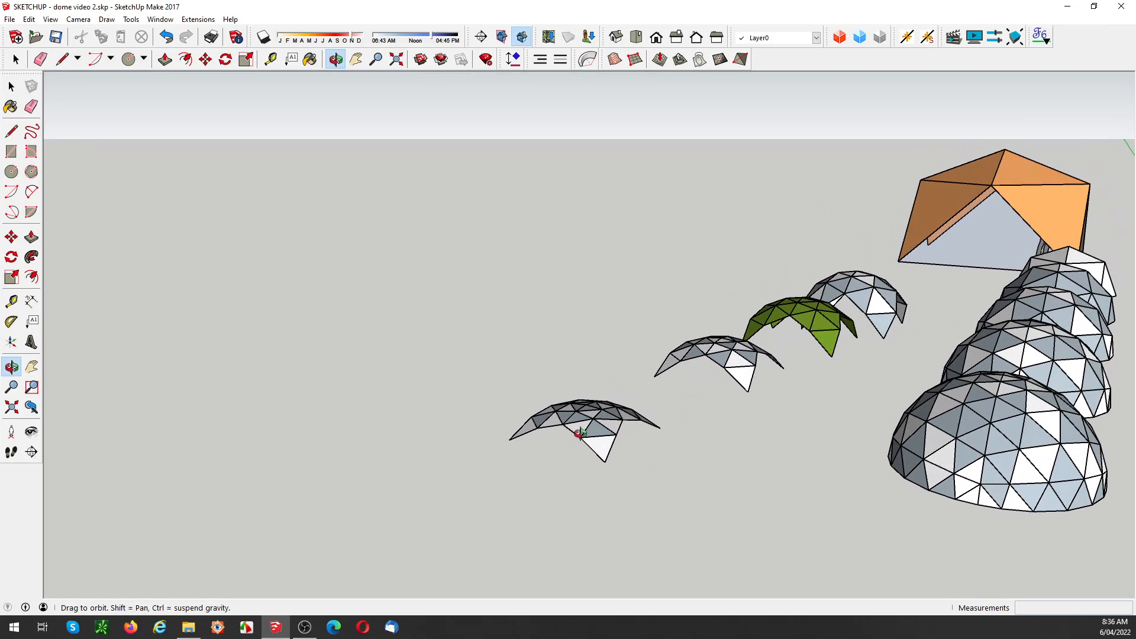
pyautogui.press('space')
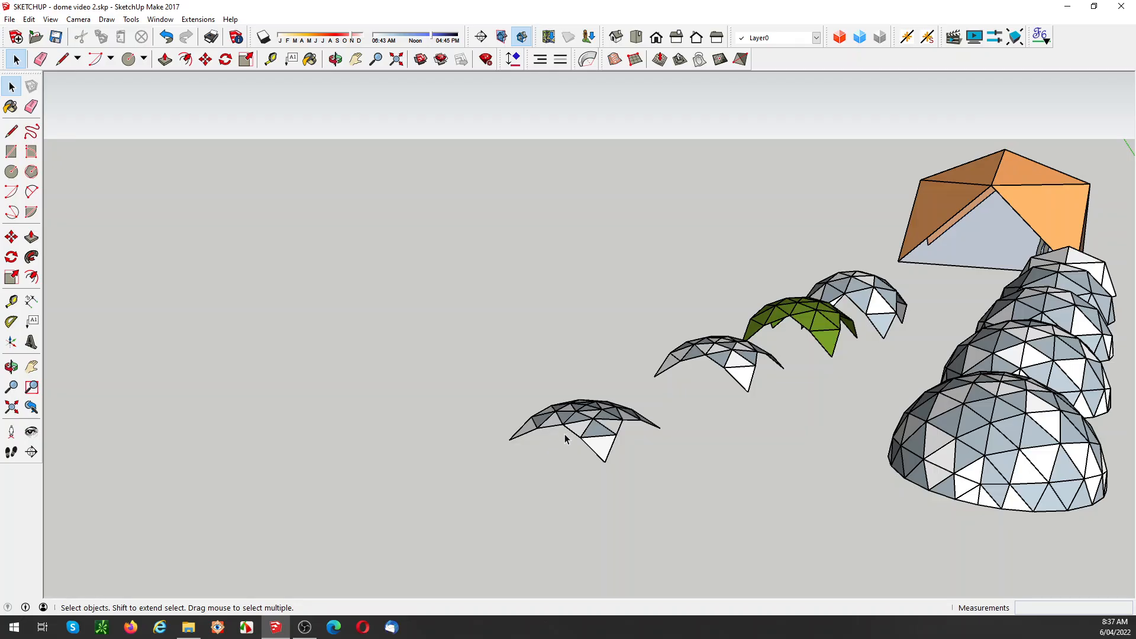
# Undo the last change to bring back the next finer full dome and its flat triangle at the near end of the row
pyautogui.hotkey('ctrl', 'z')
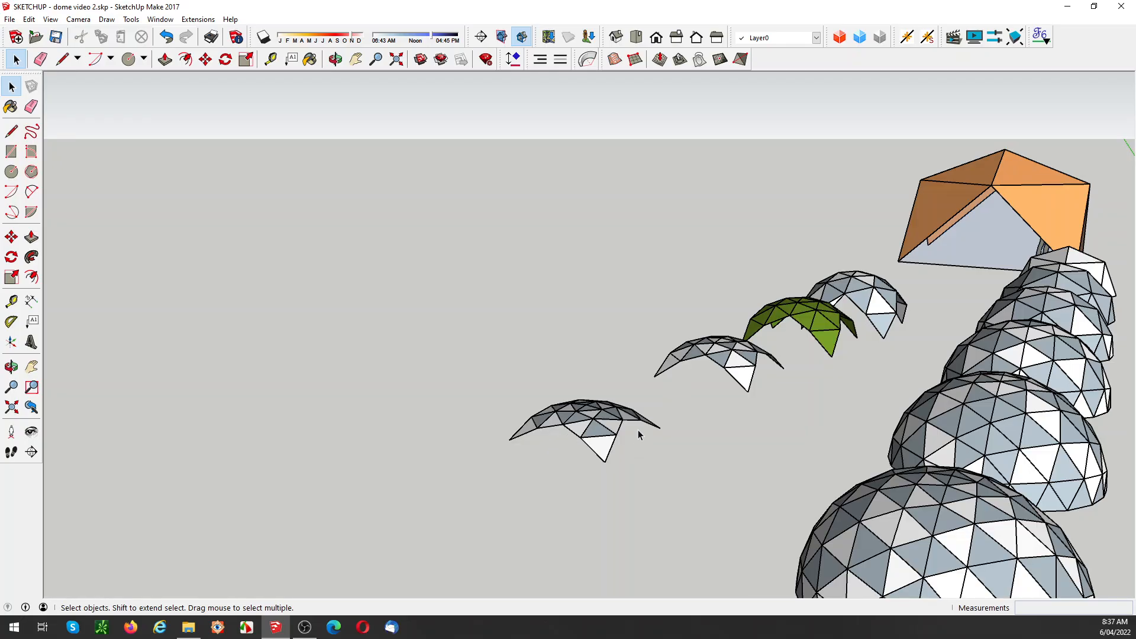
pyautogui.scroll(-5, 639, 435)
pyautogui.moveTo(638, 435); pyautogui.dragTo(744, 457, button='middle')
pyautogui.scroll(2, 788, 544)
pyautogui.scroll(2, 769, 548)
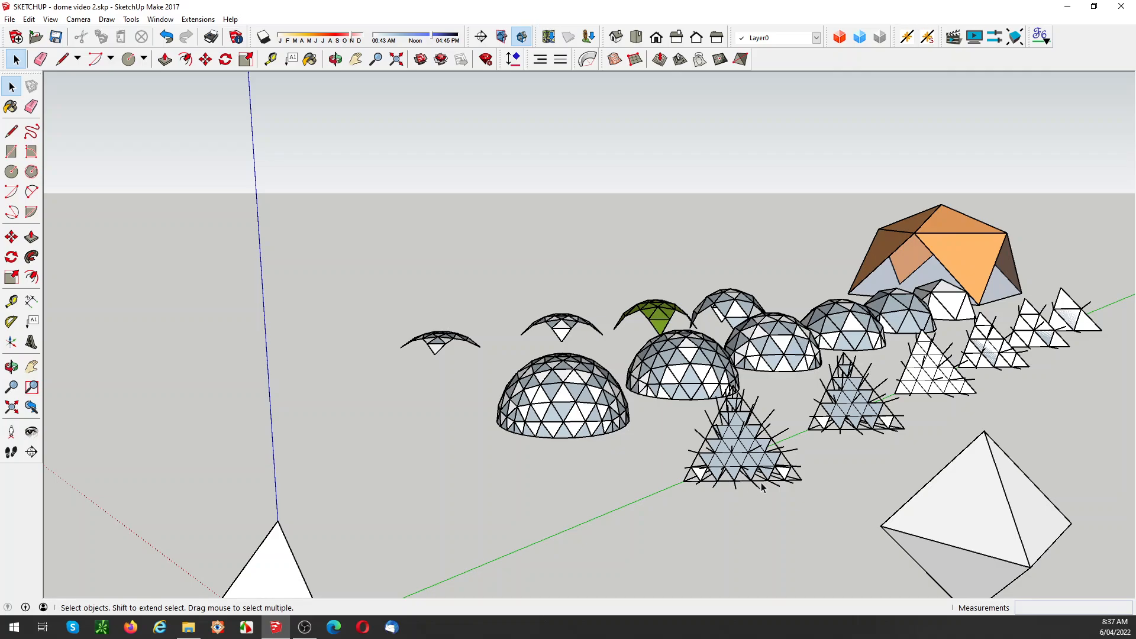
pyautogui.moveTo(566, 425); pyautogui.dragTo(604, 467, button='middle')
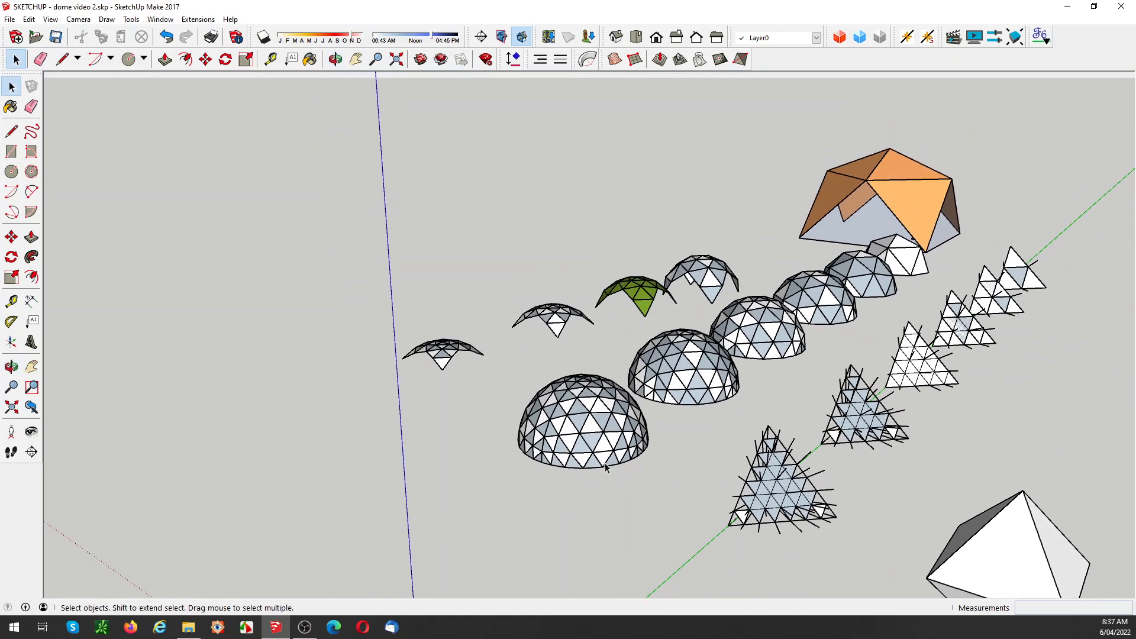
# Undo further changes to bring back the orange open-arched dome, the shallow dome with dark red panels, and the orange-topped full dome with its flat triangle
pyautogui.hotkey('ctrl', 'z')
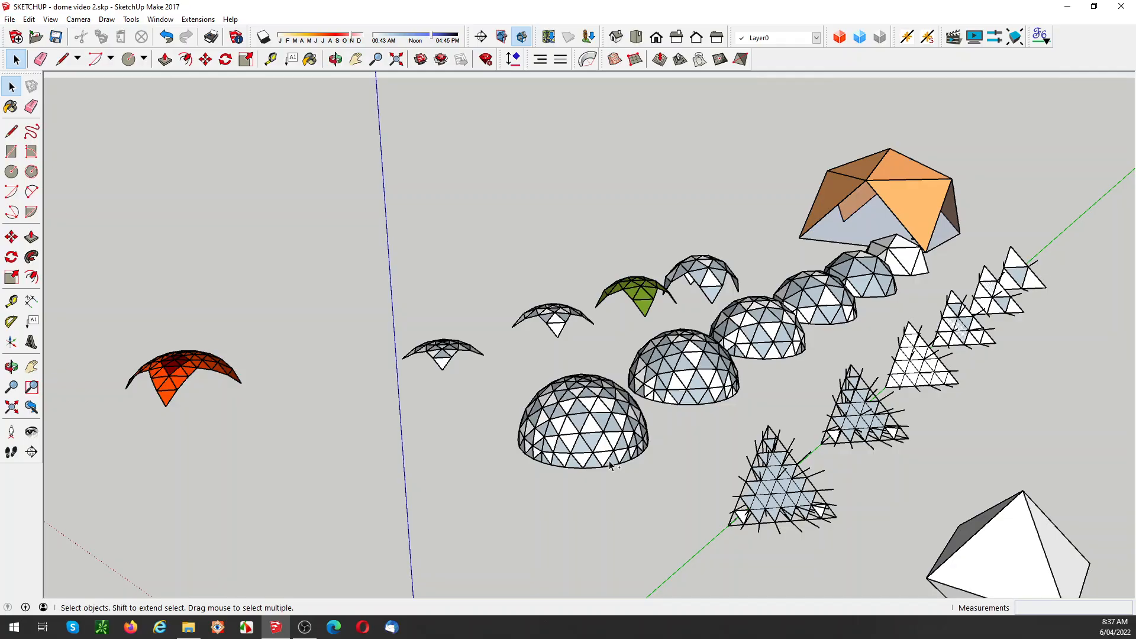
pyautogui.hotkey('ctrl', 'z')
pyautogui.hotkey('ctrl', 'z')
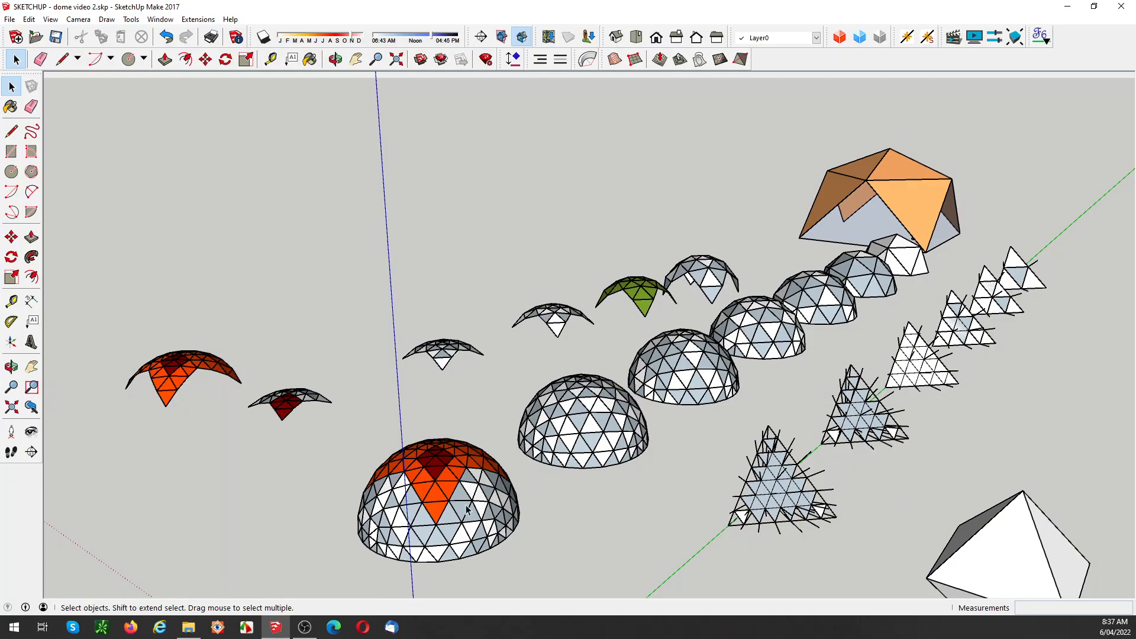
pyautogui.scroll(-5, 468, 509)
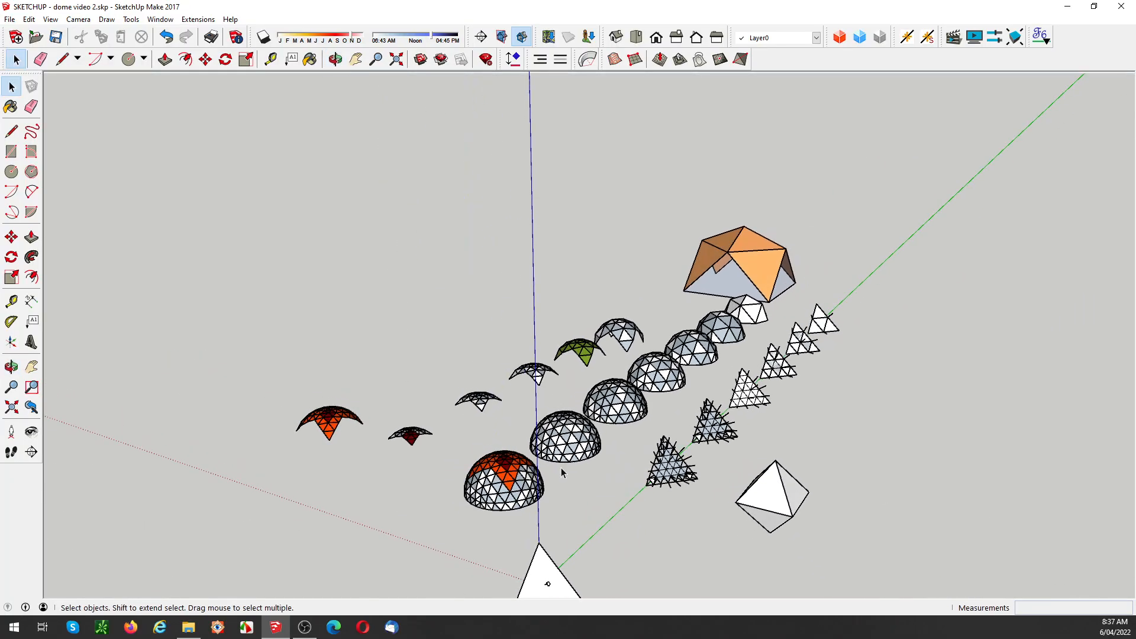
pyautogui.scroll(3, 608, 557)
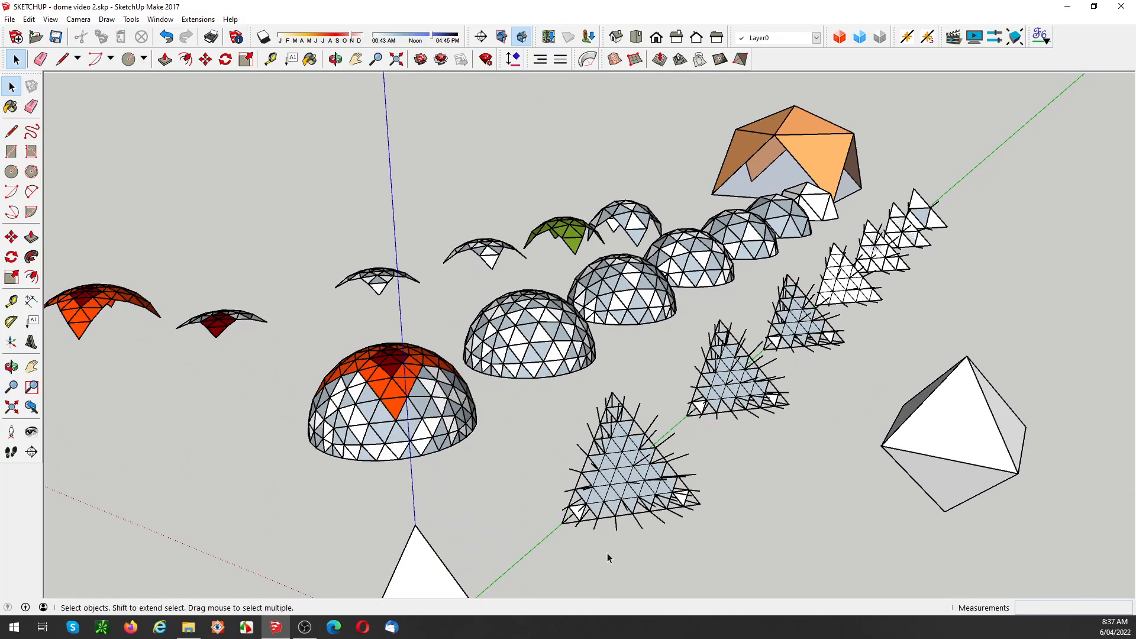
pyautogui.scroll(2, 607, 552)
# Move the most finely divided flat triangle 3 m along the green axis onto the plain triangular pyramid at the origin
pyautogui.moveTo(594, 539)
pyautogui.mouseDown(button='middle')
pyautogui.moveTo(641, 482)
pyautogui.moveTo(776, 383)
pyautogui.moveTo(769, 389)
pyautogui.moveTo(893, 386)
pyautogui.moveTo(882, 336)
pyautogui.moveTo(815, 355)
pyautogui.mouseUp(button='middle')
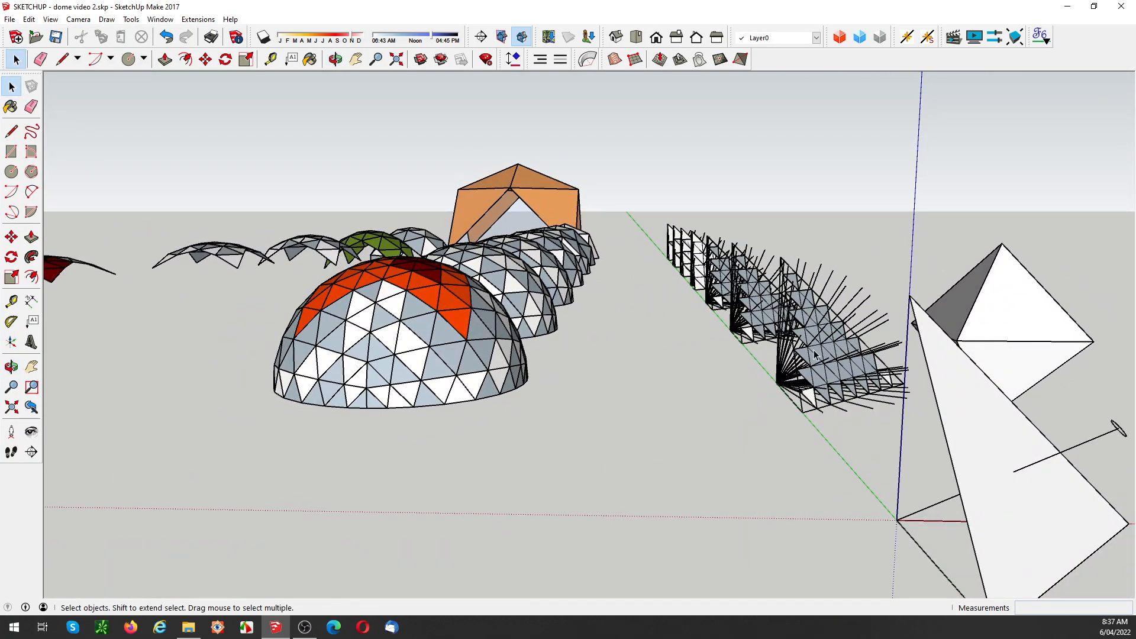
pyautogui.click(815, 355)
pyautogui.press('m')
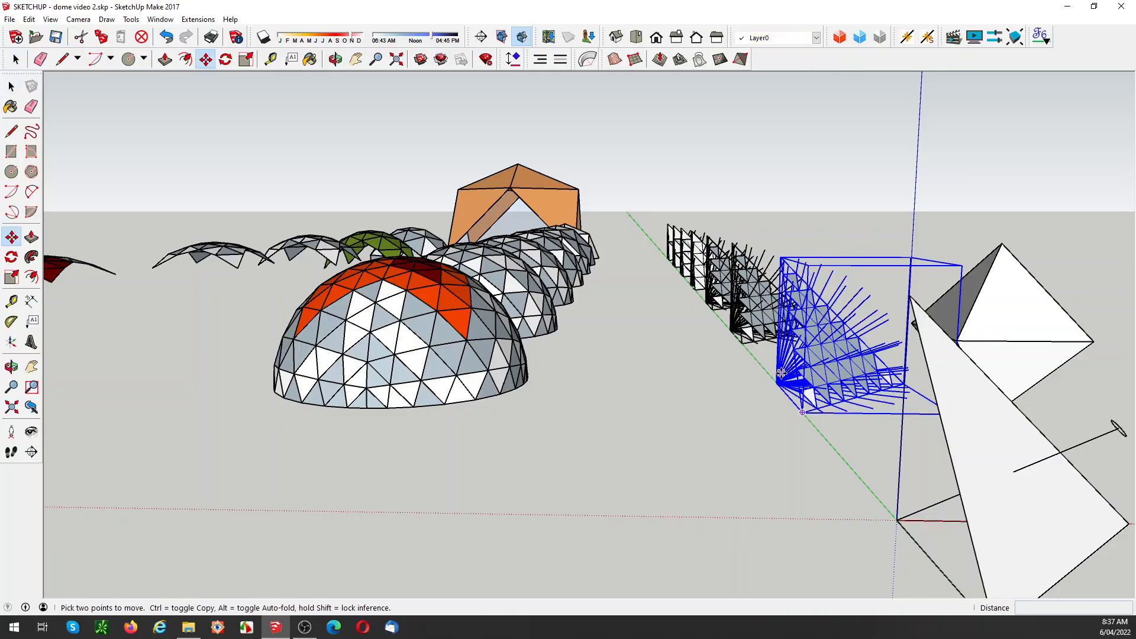
pyautogui.click(777, 383)
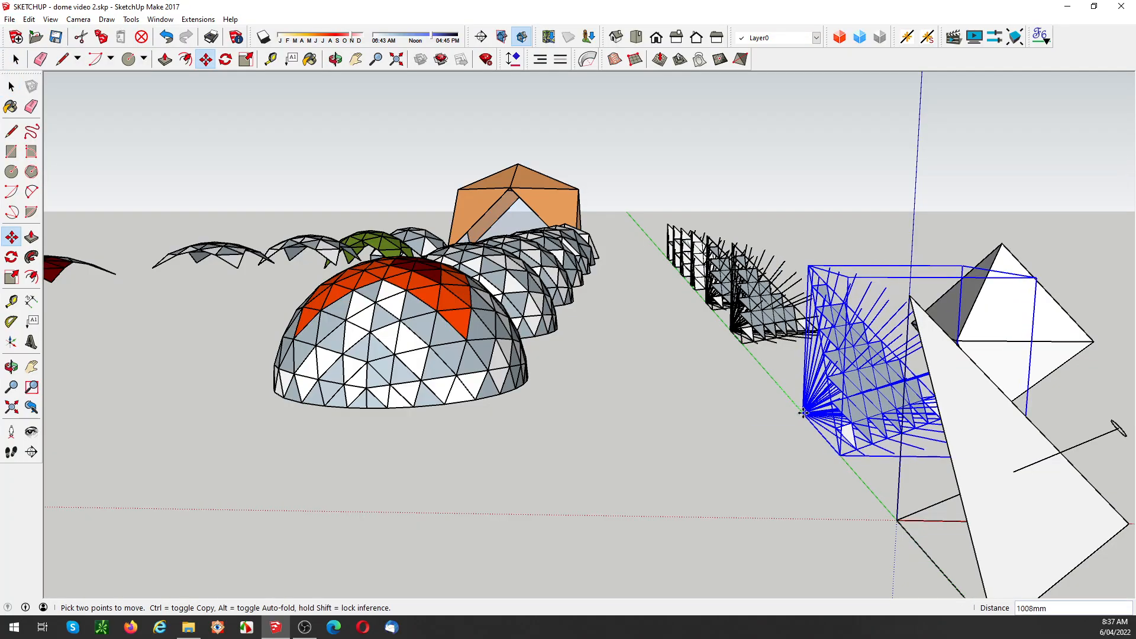
pyautogui.write('3m')
pyautogui.press('Return')
pyautogui.press('space')
# Examine how the subdivided triangle's radiating lines meet at the origin, and undo its move
pyautogui.scroll(-5, 733, 410)
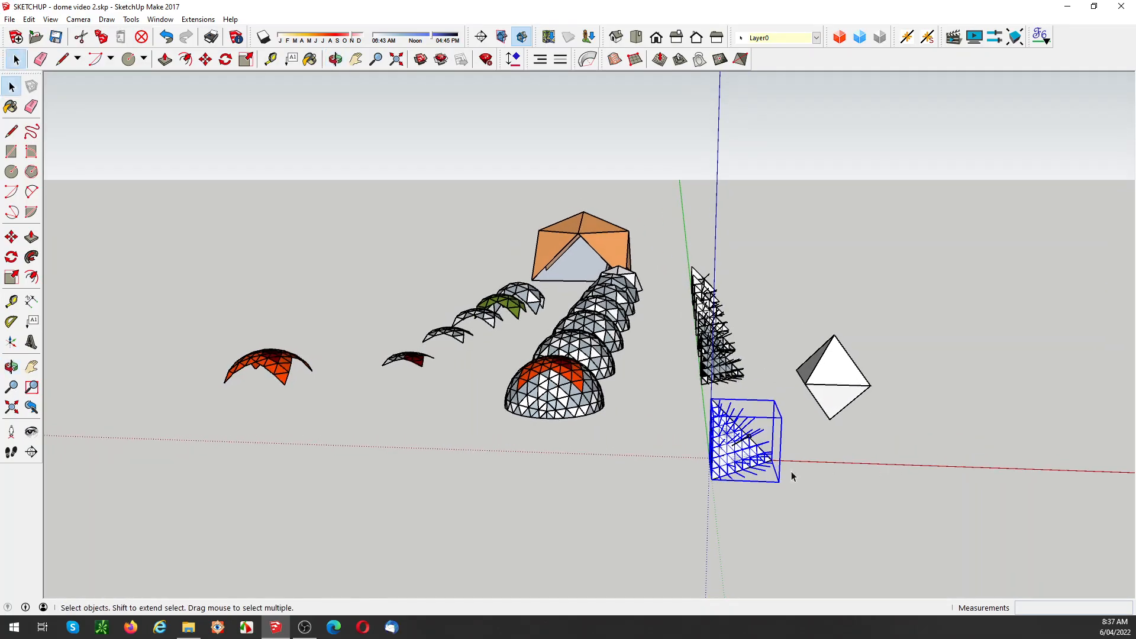
pyautogui.scroll(6, 757, 468)
pyautogui.moveTo(733, 457); pyautogui.dragTo(752, 447, button='middle')
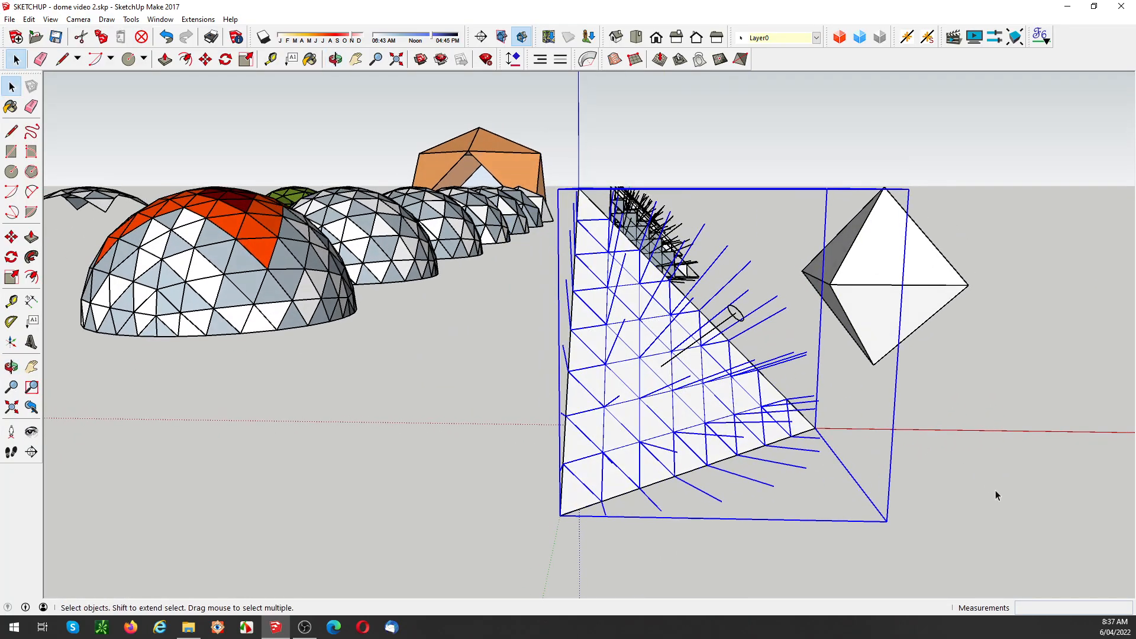
pyautogui.click(994, 491)
pyautogui.moveTo(893, 471); pyautogui.dragTo(865, 484, button='middle')
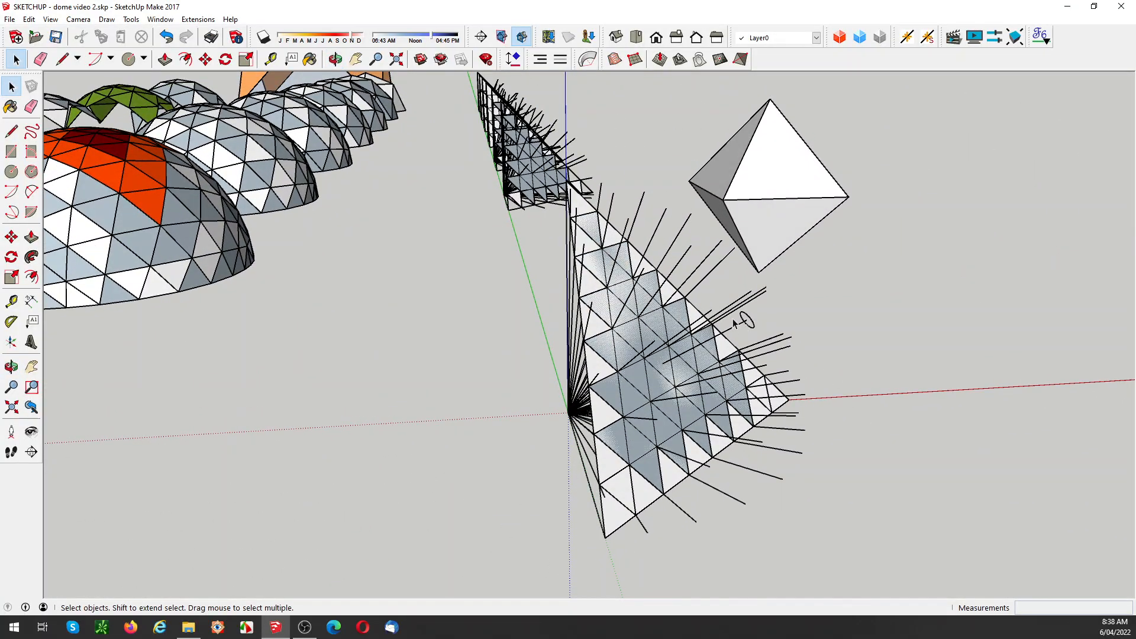
pyautogui.moveTo(784, 385); pyautogui.dragTo(861, 474, button='middle')
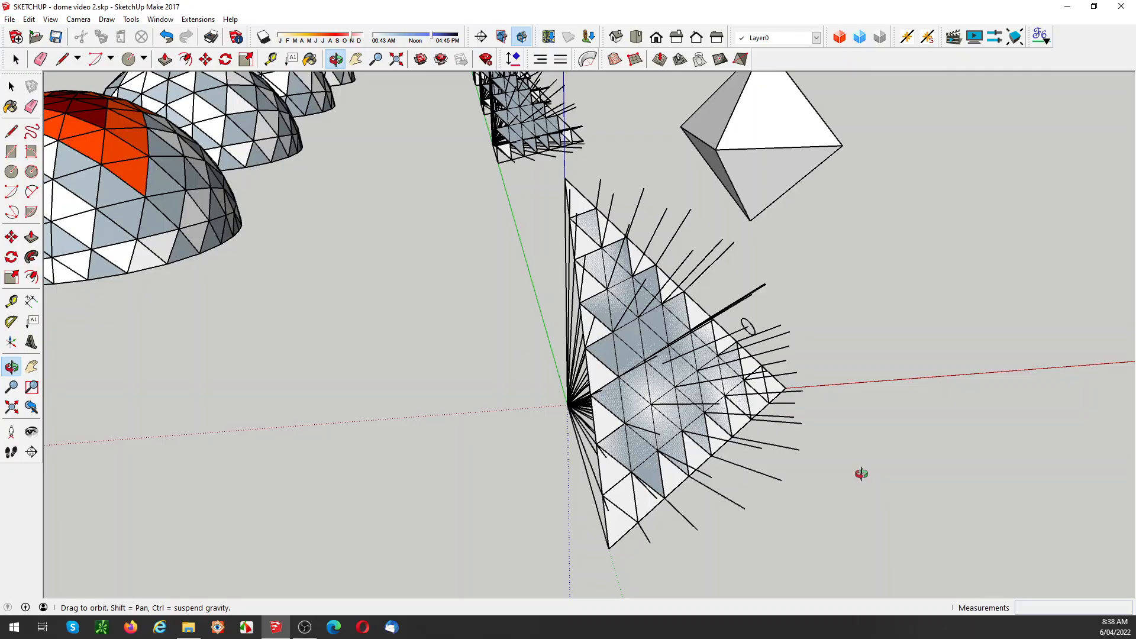
pyautogui.moveTo(861, 473); pyautogui.dragTo(874, 466, button='middle')
pyautogui.scroll(-5, 871, 463)
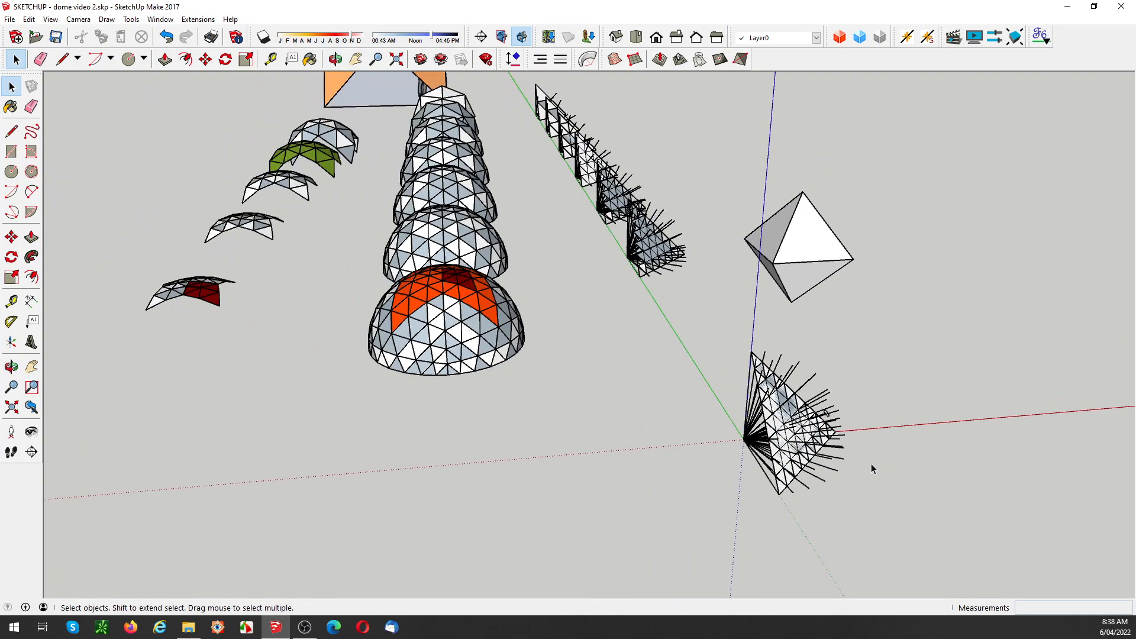
pyautogui.hotkey('ctrl', 'z')
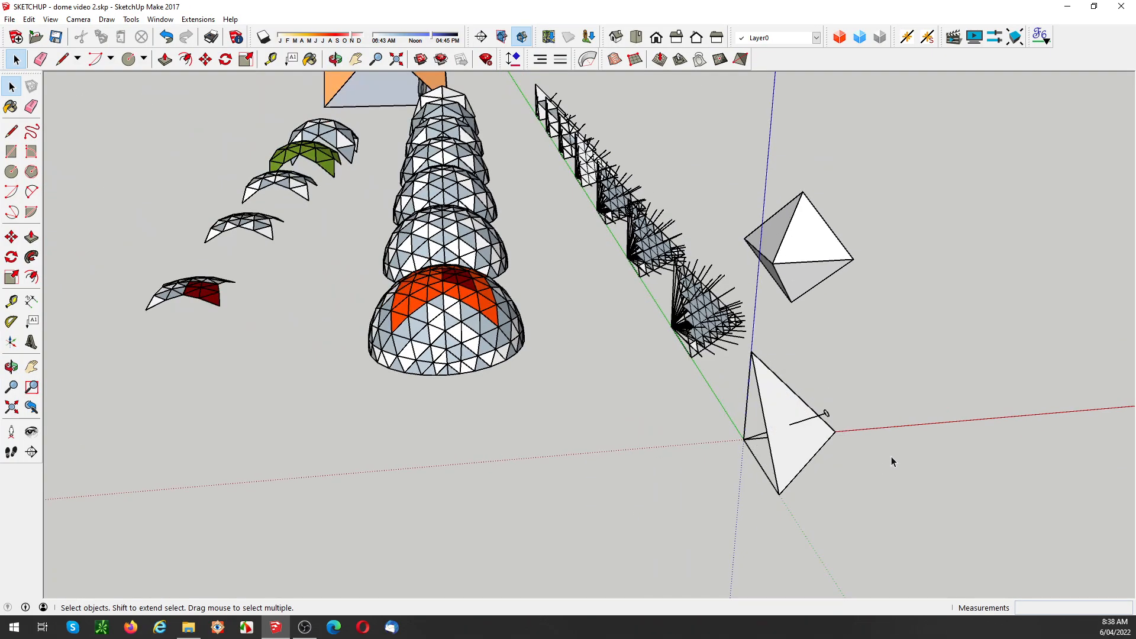
# Inspect the plain triangular pyramid at the origin and the short line projecting through its sloping face
pyautogui.moveTo(891, 456); pyautogui.dragTo(838, 417, button='middle')
pyautogui.click(808, 421)
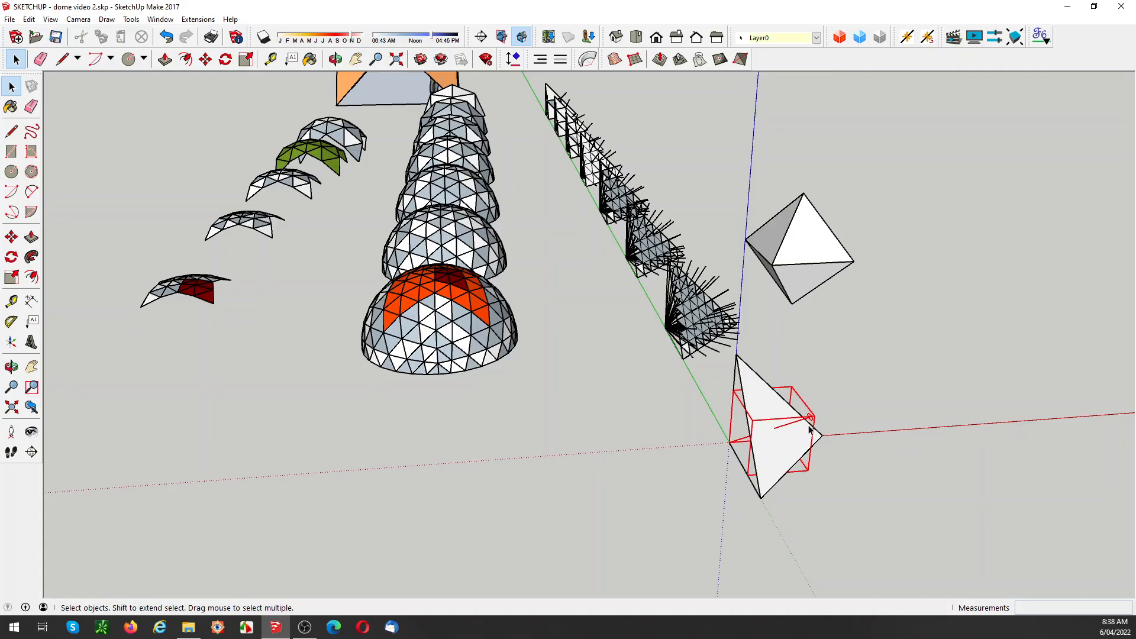
pyautogui.click(902, 504)
pyautogui.moveTo(836, 488); pyautogui.dragTo(846, 448, button='middle')
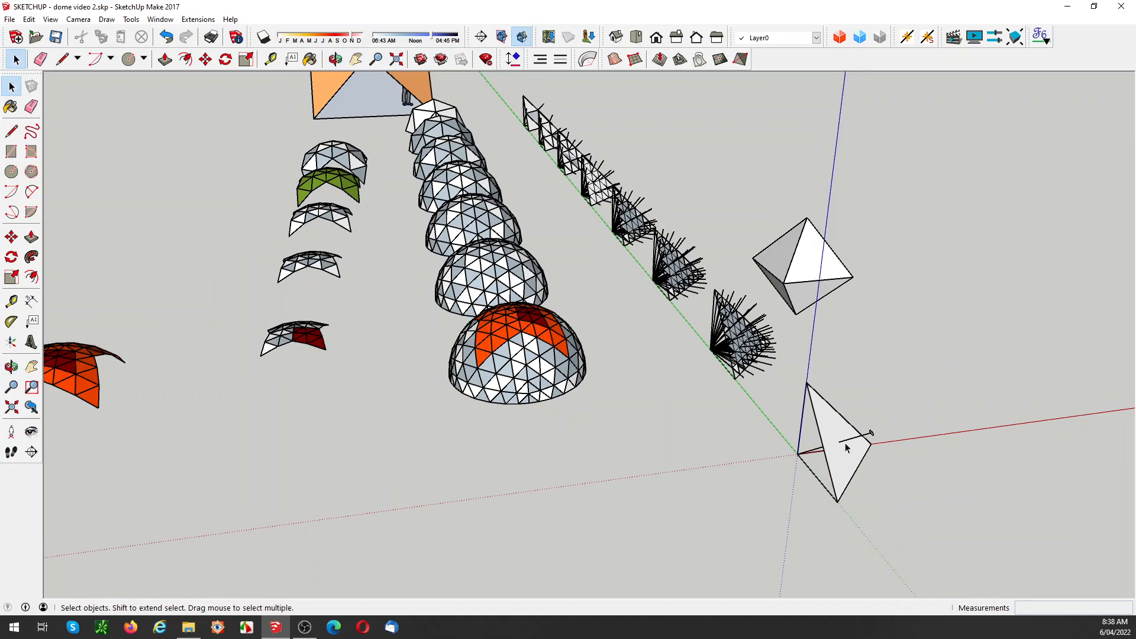
pyautogui.scroll(-1, 853, 447)
# Compare the dark red panels on the shallow open-arched dome with the matching panels on the orange-topped full dome
pyautogui.moveTo(577, 362); pyautogui.dragTo(394, 362, button='middle')
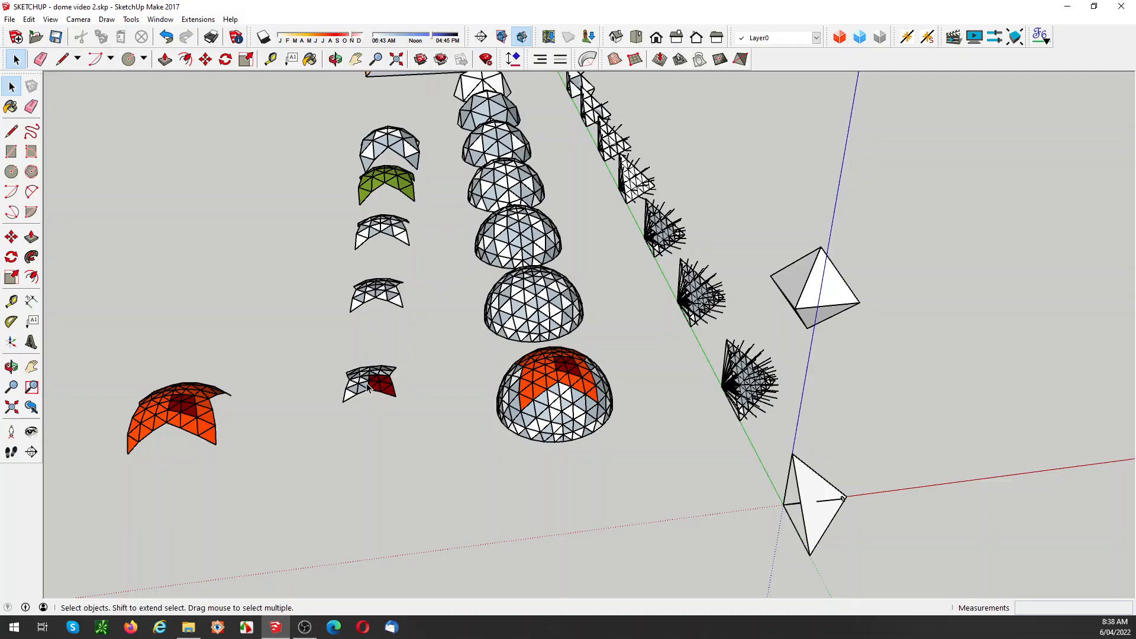
pyautogui.scroll(4, 368, 386)
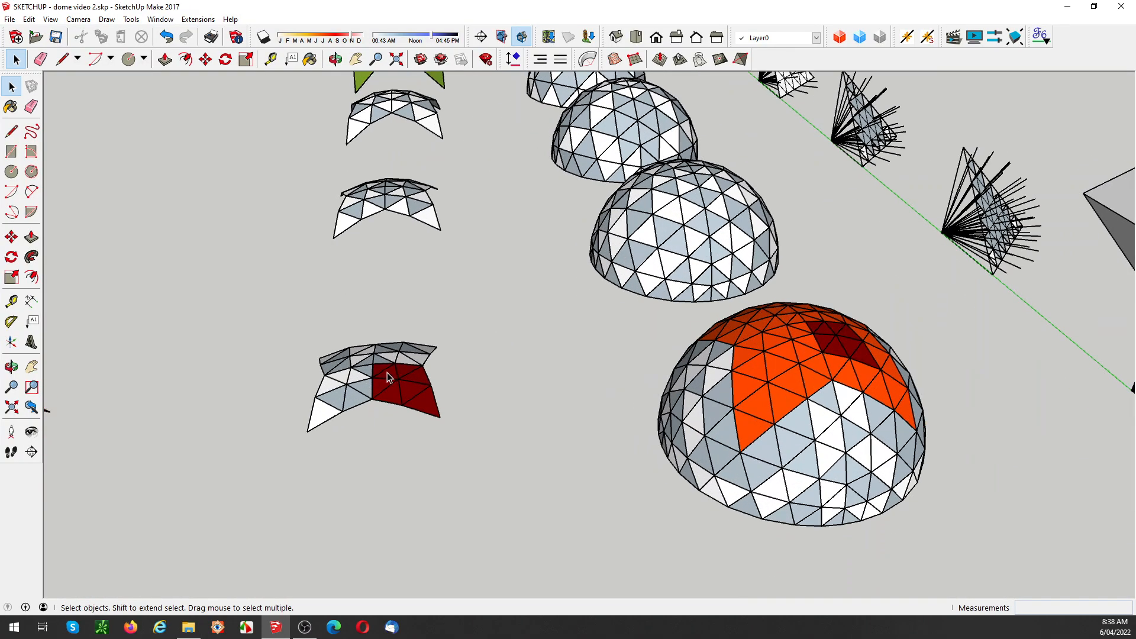
pyautogui.scroll(-1, 378, 384)
pyautogui.moveTo(379, 383); pyautogui.dragTo(471, 266, button='middle')
pyautogui.scroll(-3, 479, 271)
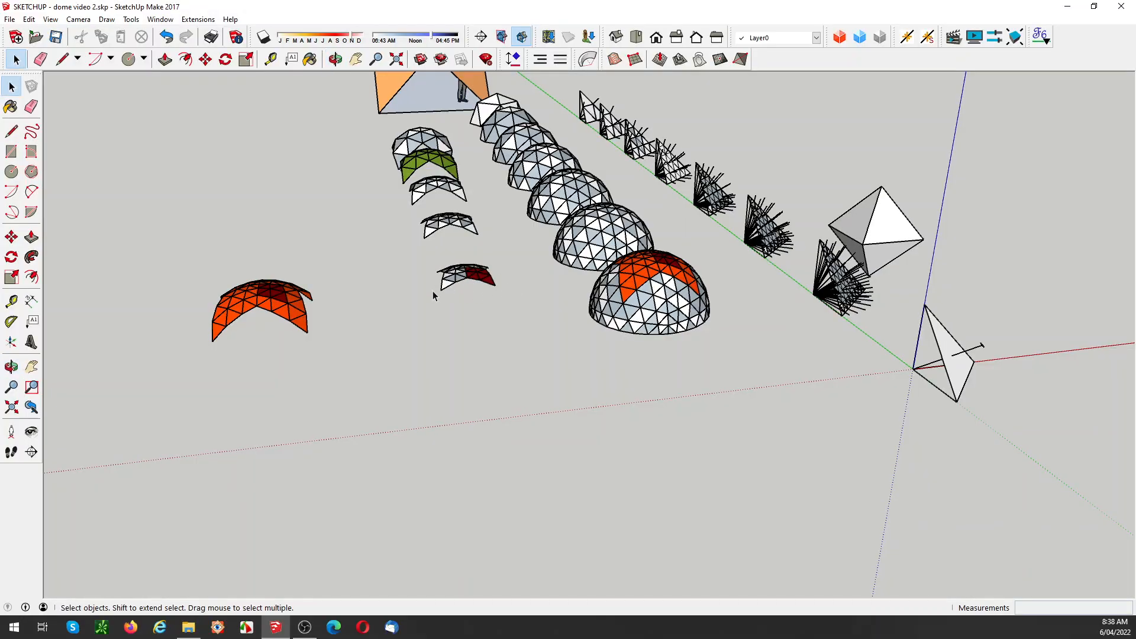
pyautogui.moveTo(686, 281); pyautogui.dragTo(643, 340, button='middle')
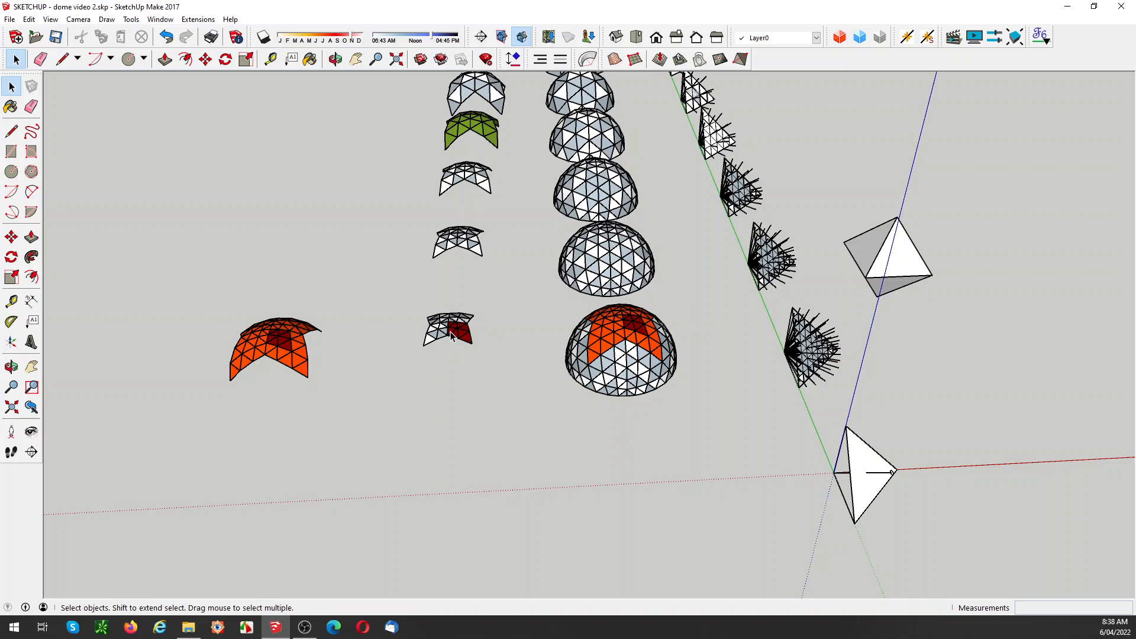
# Examine the orange open-arched dome's legs, arches and dark red panels from above and from near ground level
pyautogui.click(267, 343)
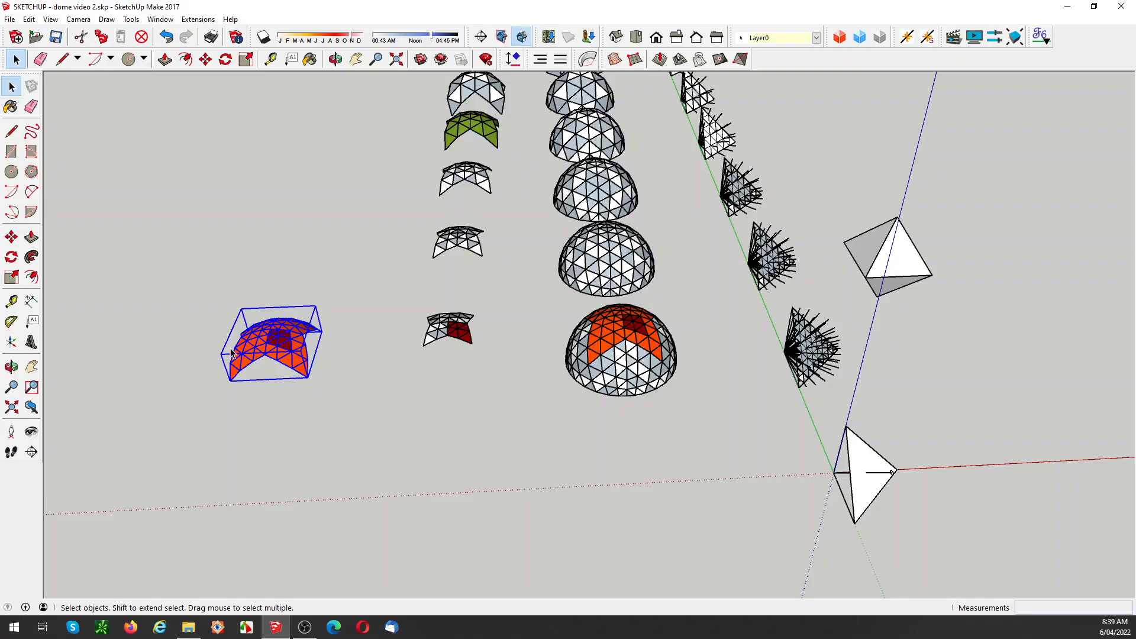
pyautogui.click(285, 392)
pyautogui.scroll(5, 243, 355)
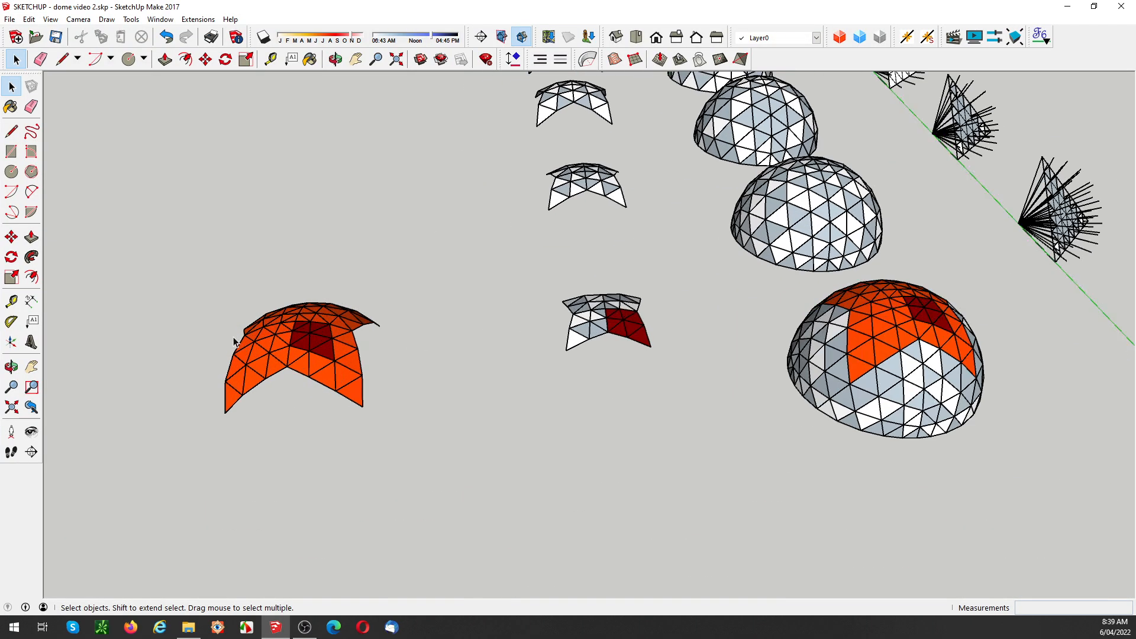
pyautogui.moveTo(242, 359); pyautogui.dragTo(269, 327, button='middle')
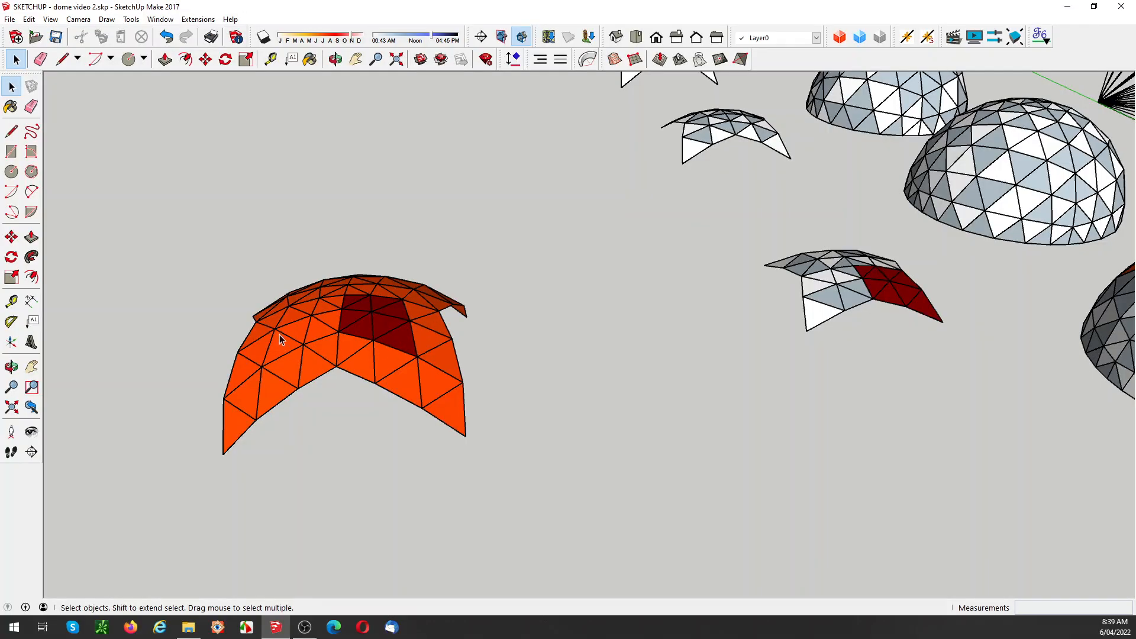
pyautogui.moveTo(347, 393); pyautogui.dragTo(332, 342, button='middle')
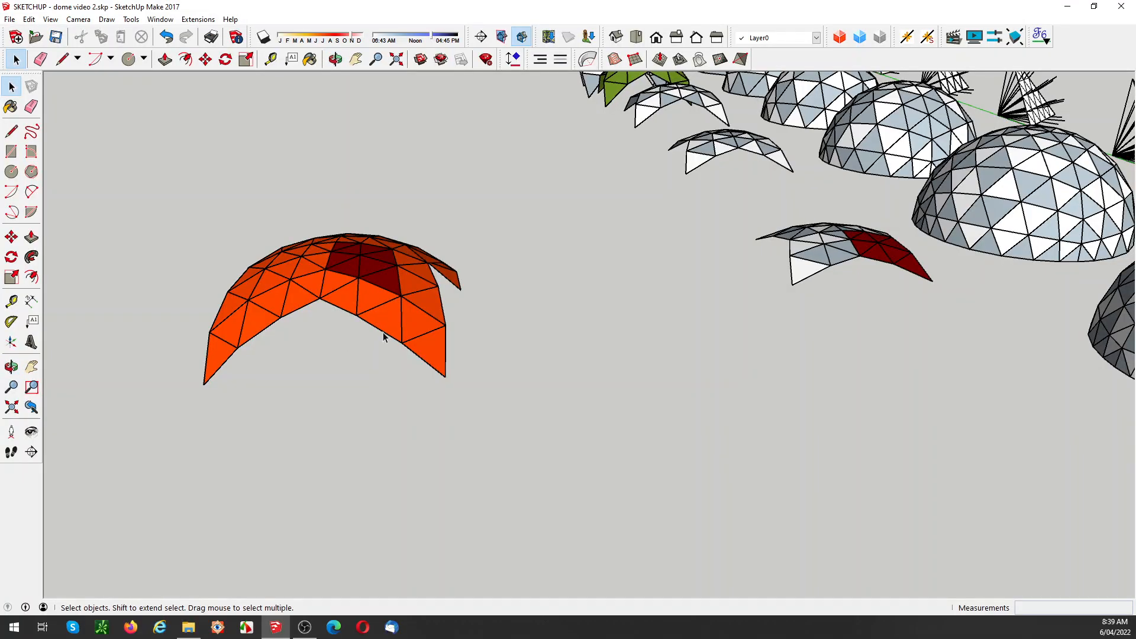
pyautogui.moveTo(369, 344); pyautogui.dragTo(407, 284, button='middle')
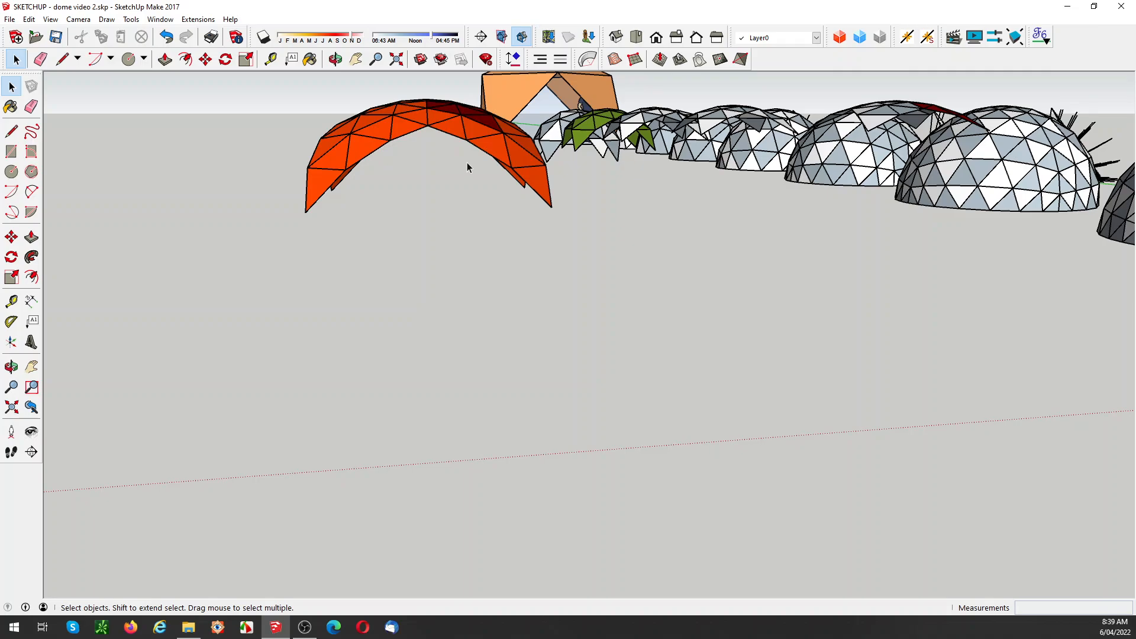
# Review the complete arrangement of open-arched domes, full domes and flat triangles from farther away
pyautogui.scroll(-5, 467, 162)
pyautogui.moveTo(401, 178); pyautogui.dragTo(383, 198, button='middle')
pyautogui.scroll(-2, 512, 239)
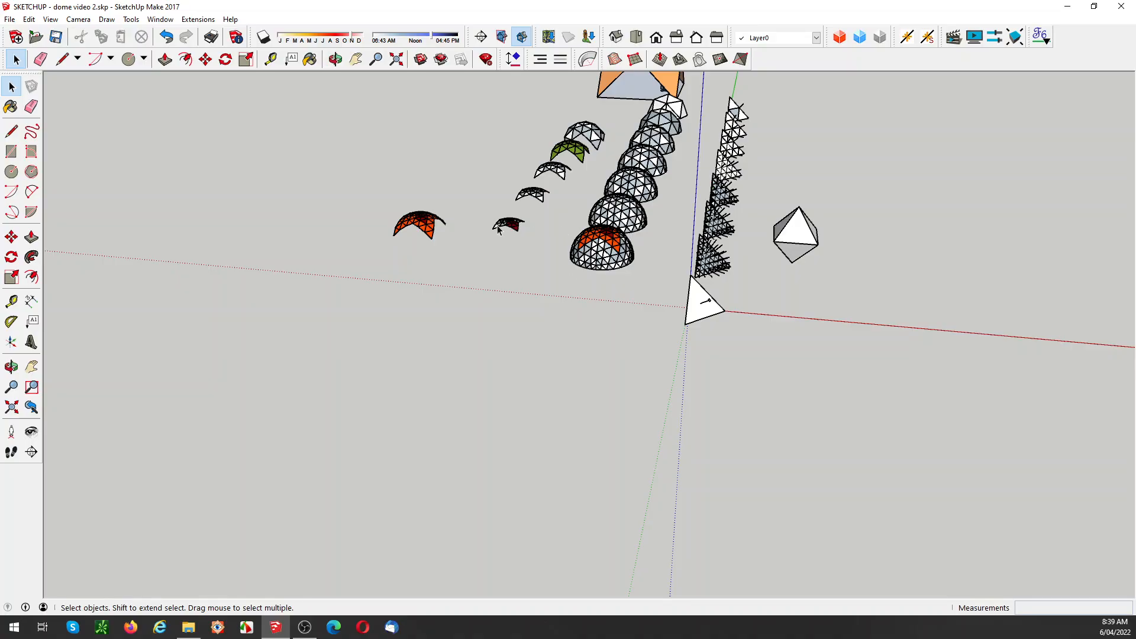
pyautogui.scroll(-3, 584, 234)
pyautogui.moveTo(584, 259); pyautogui.dragTo(550, 246, button='middle')
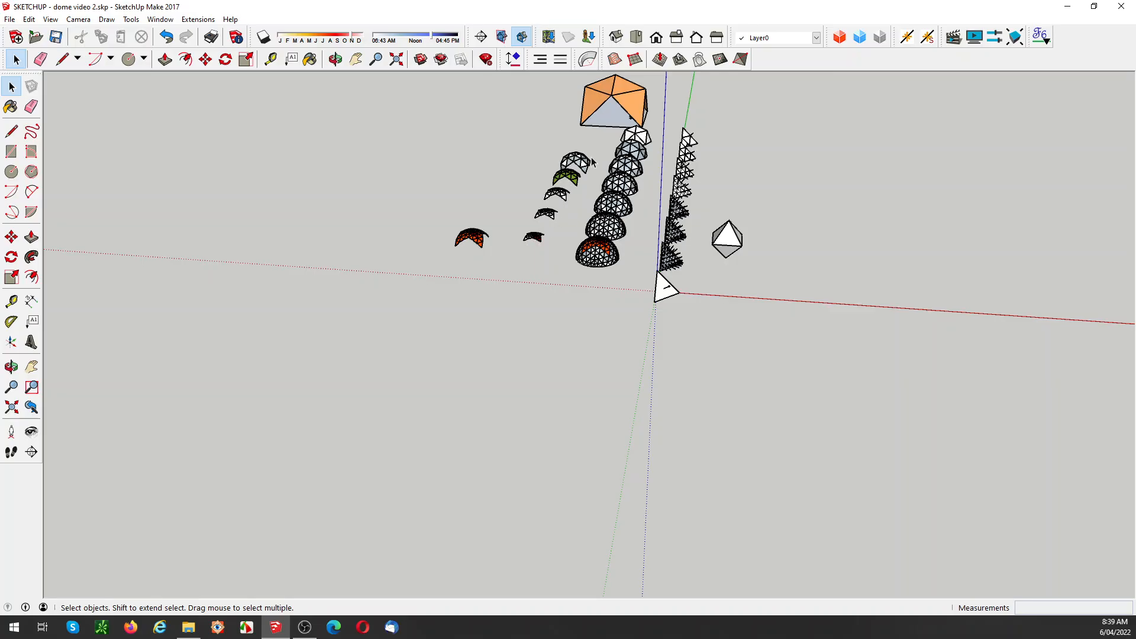
# Scale up all six open-arched domes together uniformly from their far corner, including the separate orange one
pyautogui.moveTo(623, 213); pyautogui.dragTo(647, 176, button='middle')
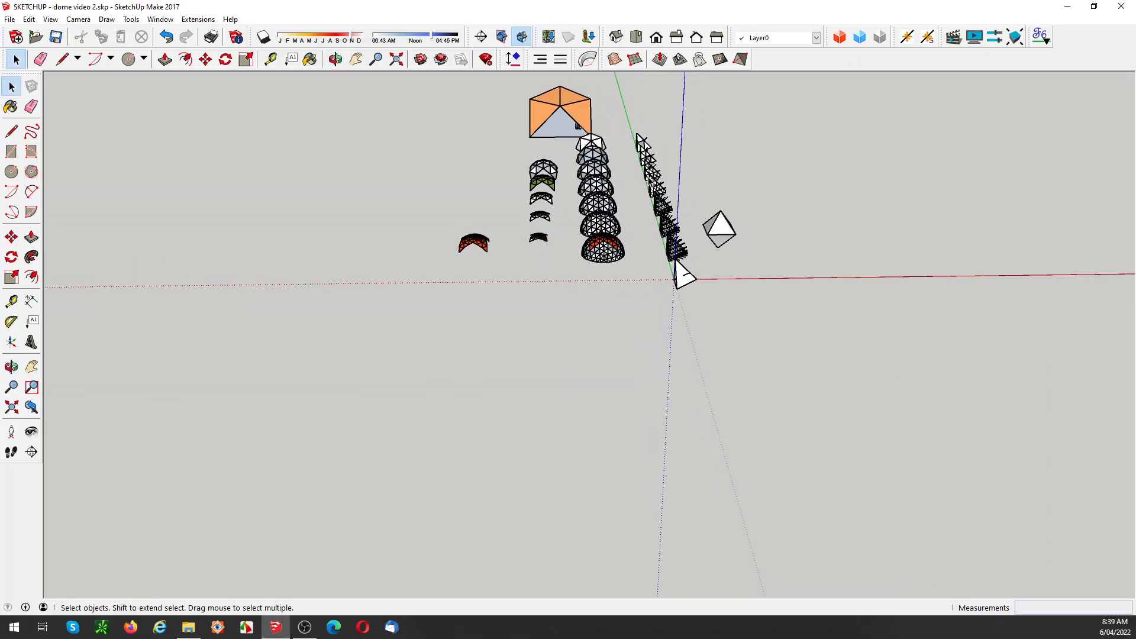
pyautogui.moveTo(560, 163); pyautogui.dragTo(455, 267)
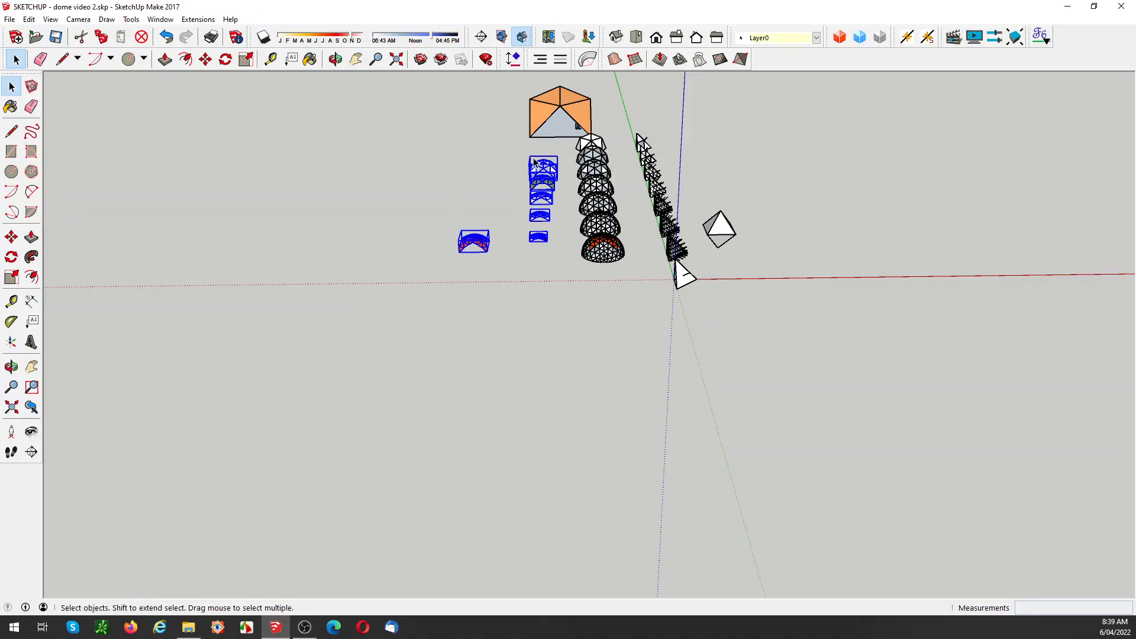
pyautogui.press('s')
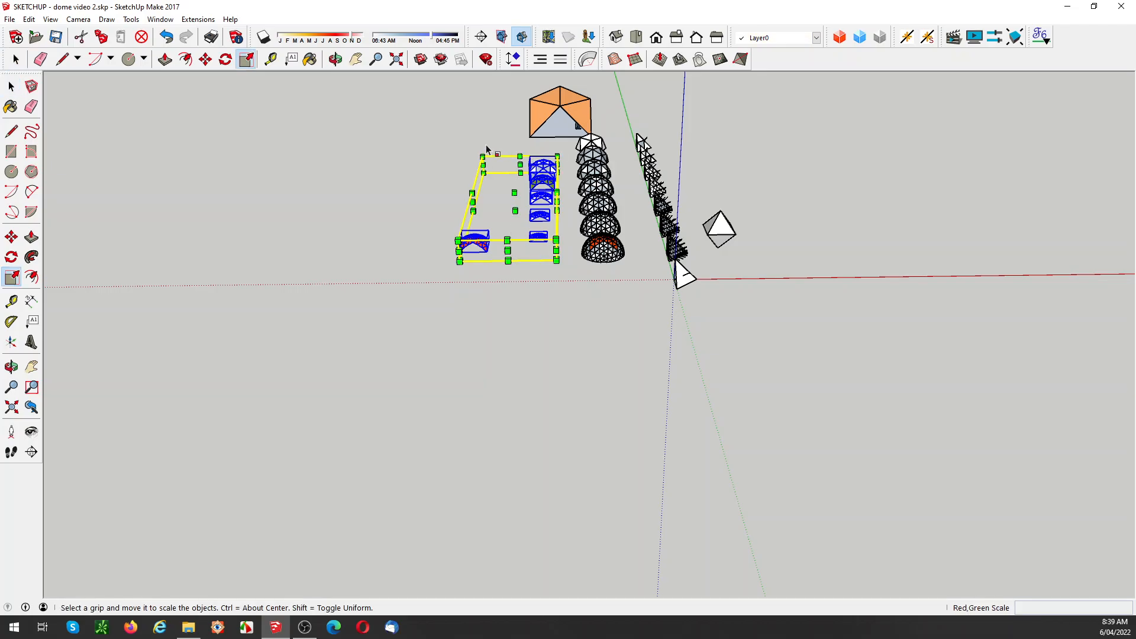
pyautogui.moveTo(483, 155); pyautogui.dragTo(401, 77)
pyautogui.press('space')
pyautogui.click(555, 276)
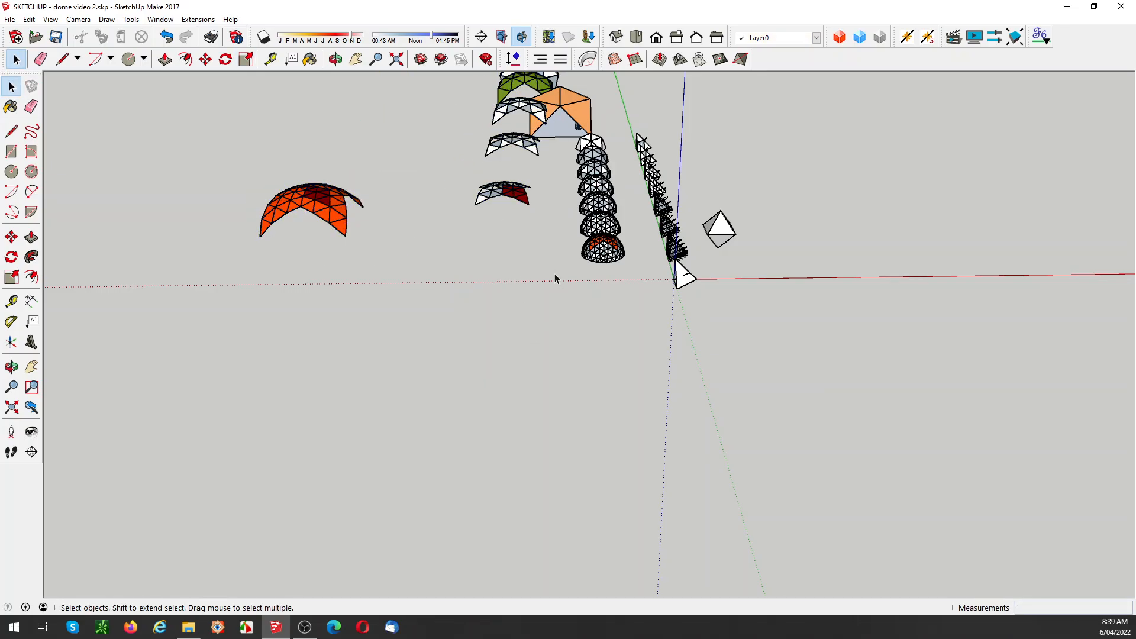
# Hide the large orange-panelled dome, the whole row of smaller full domes and the matching row of flat triangles
pyautogui.scroll(-3, 555, 273)
pyautogui.moveTo(552, 257); pyautogui.dragTo(536, 154, button='middle')
pyautogui.scroll(3, 608, 165)
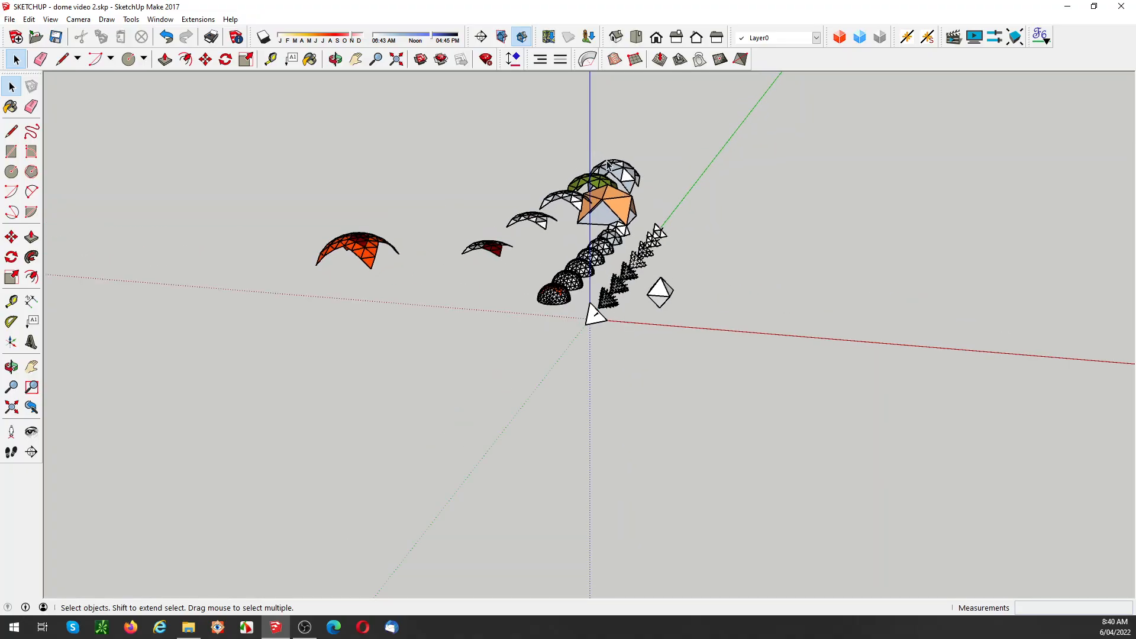
pyautogui.scroll(3, 610, 167)
pyautogui.click(620, 228)
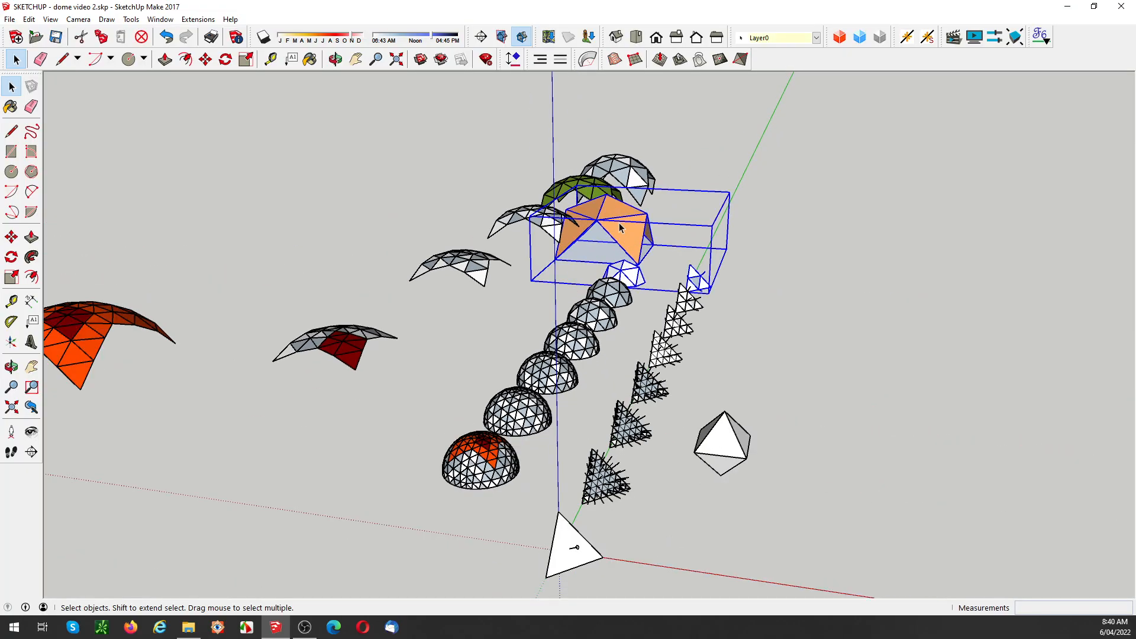
pyautogui.press('Delete')
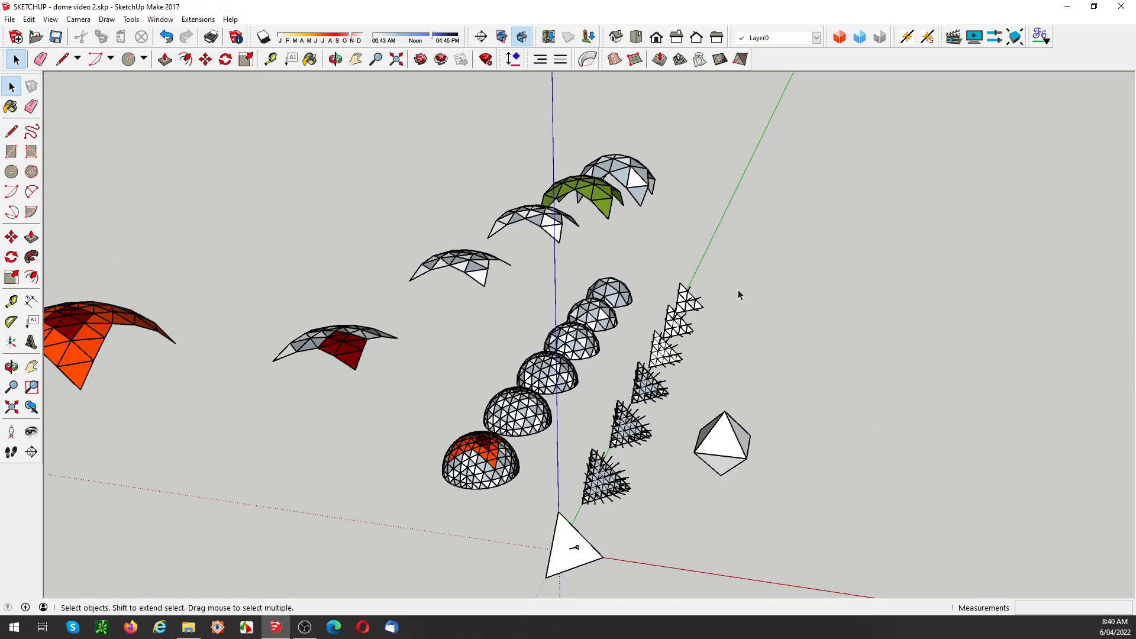
pyautogui.moveTo(738, 291); pyautogui.dragTo(569, 379)
pyautogui.press('Delete')
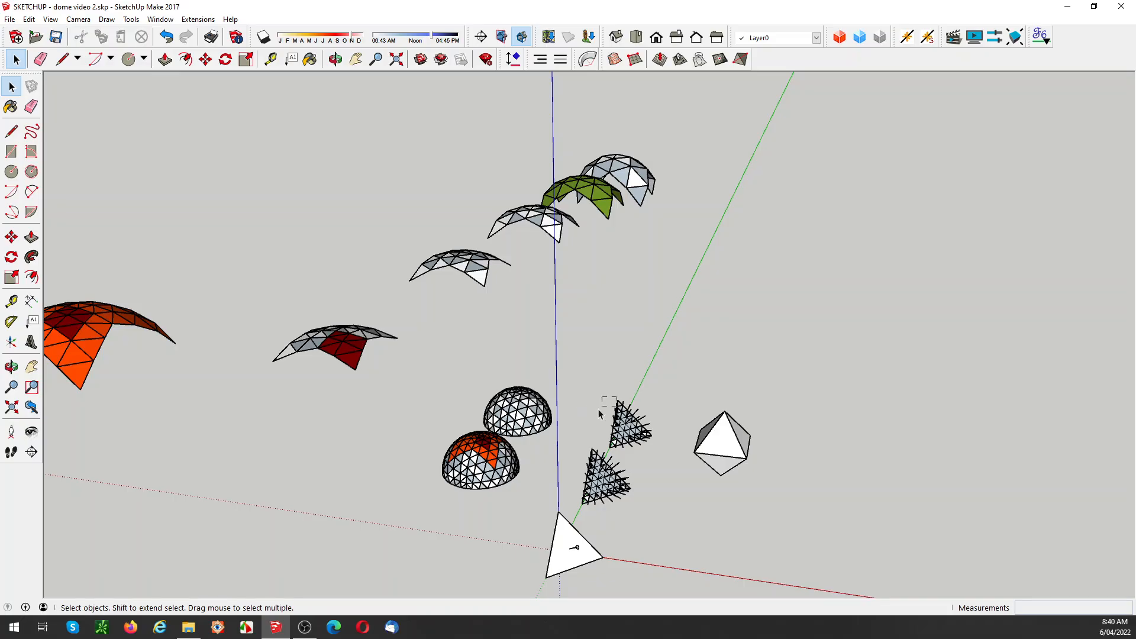
pyautogui.moveTo(599, 414); pyautogui.dragTo(471, 467)
pyautogui.press('Delete')
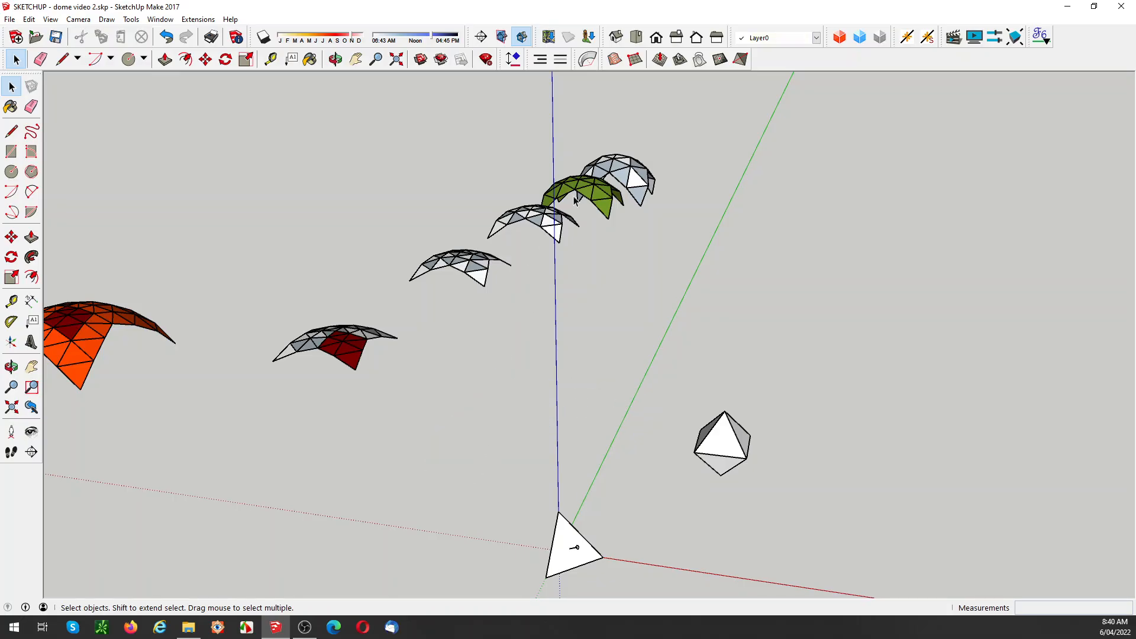
# Compare the height and openings of the green open-arched dome and its neighbours with the shallow one with dark red panels
pyautogui.scroll(9, 615, 176)
pyautogui.moveTo(664, 207); pyautogui.dragTo(489, 257, button='middle')
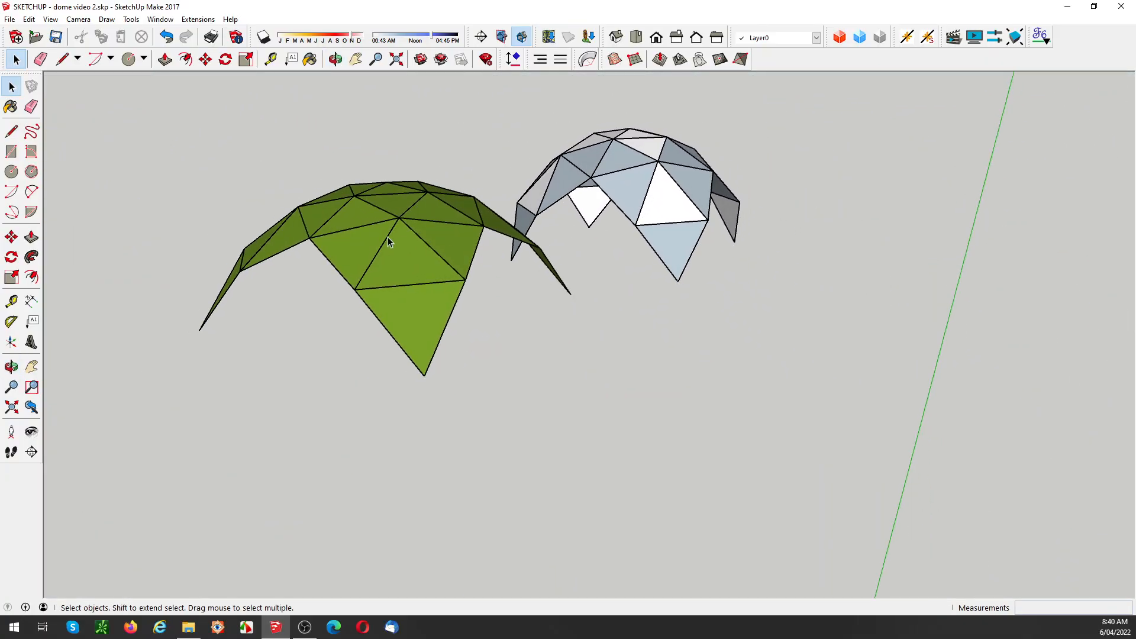
pyautogui.moveTo(598, 233); pyautogui.dragTo(608, 236, button='middle')
pyautogui.scroll(-5, 608, 235)
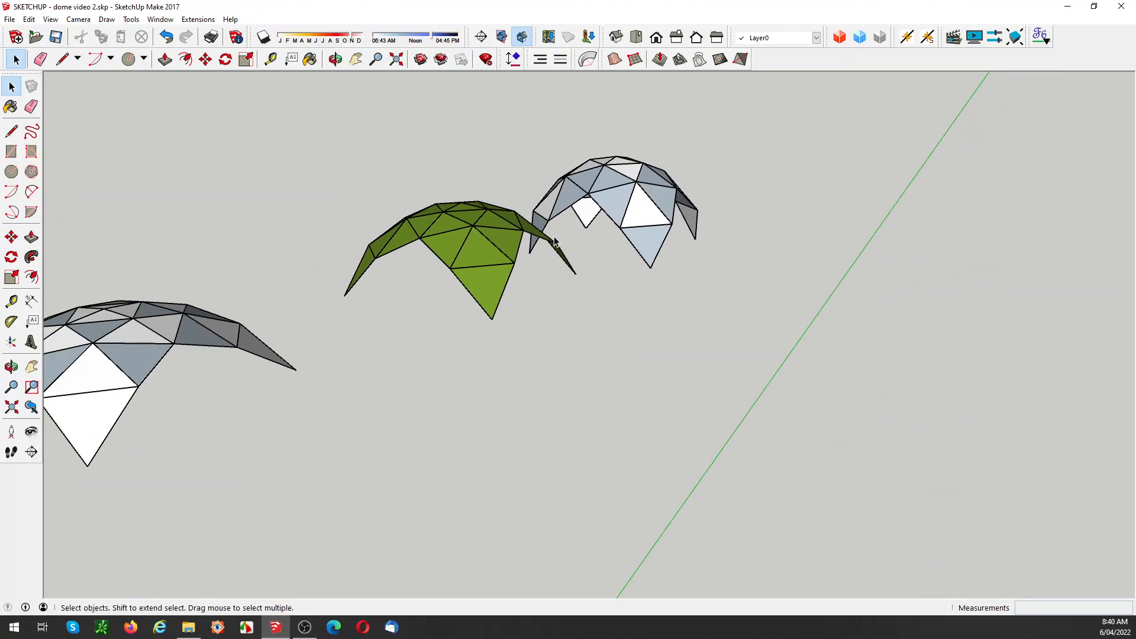
pyautogui.scroll(-5, 554, 235)
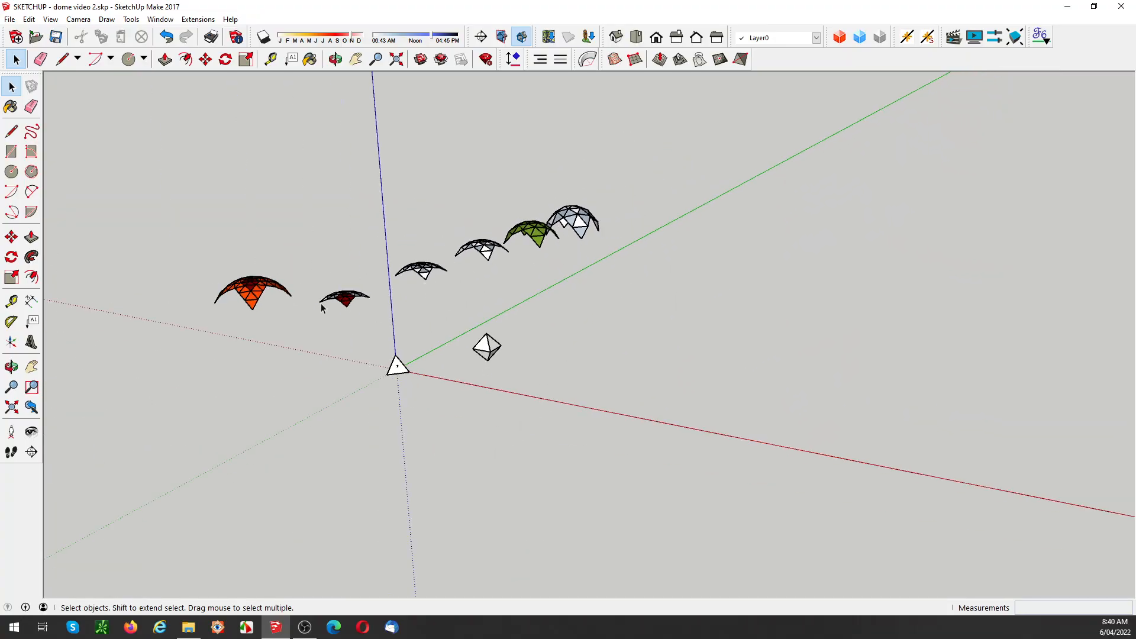
pyautogui.scroll(10, 331, 302)
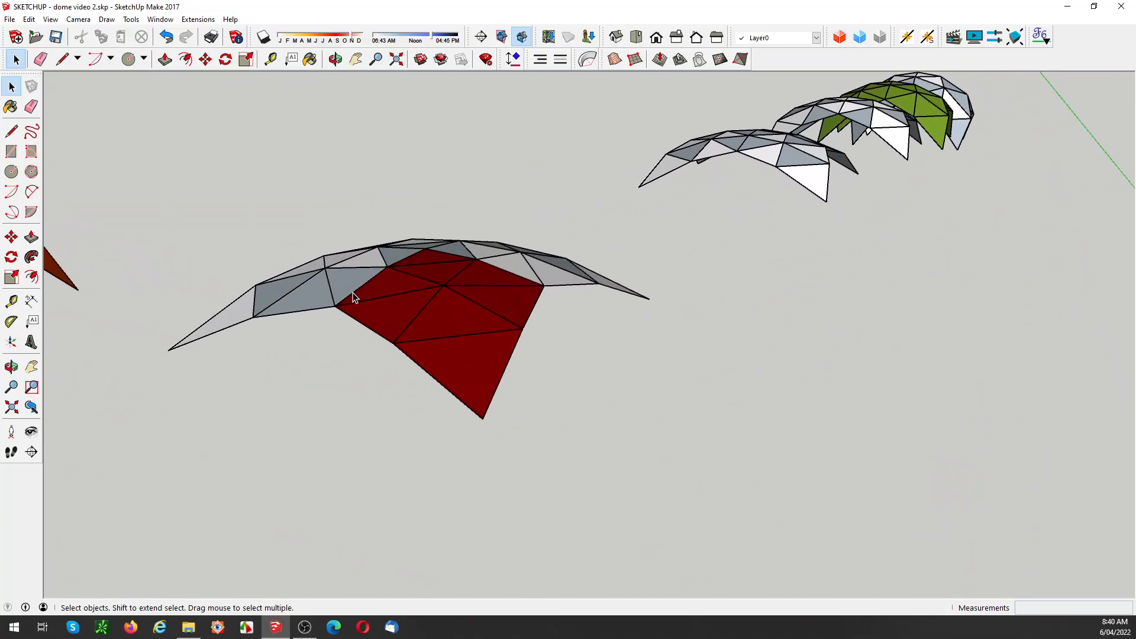
pyautogui.moveTo(353, 298); pyautogui.dragTo(436, 274, button='middle')
pyautogui.scroll(-3, 394, 248)
pyautogui.scroll(-2, 394, 247)
pyautogui.scroll(4, 385, 261)
pyautogui.scroll(-2, 437, 273)
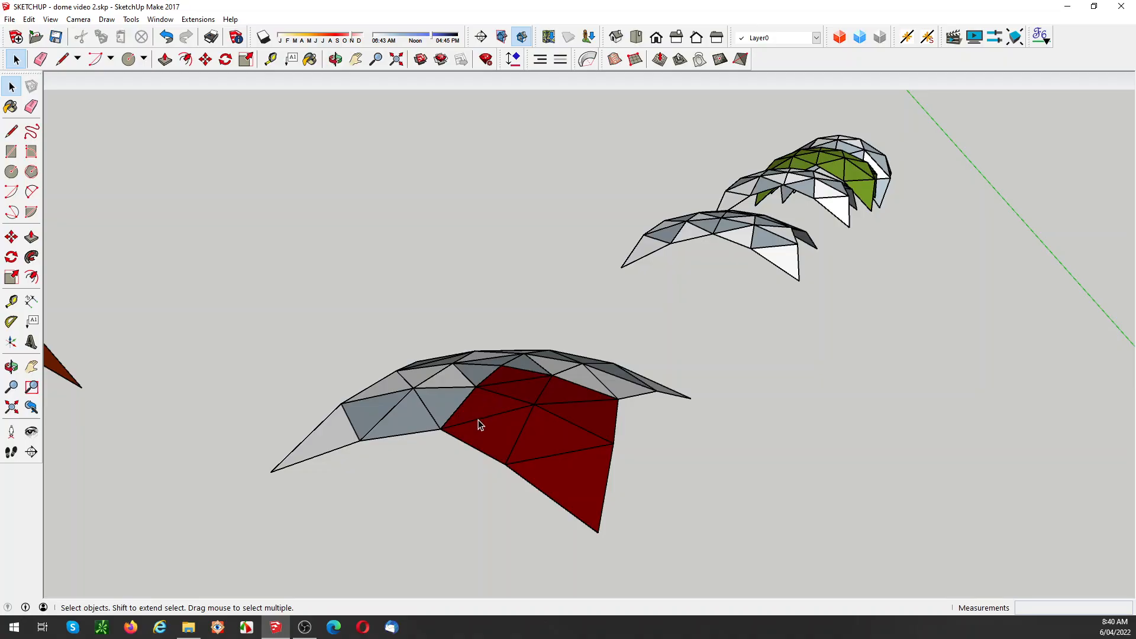
# Draw a square floor of about 2449 by 2449 mm between the feet of the dark-red-panelled shallow dome and group it
pyautogui.moveTo(480, 425); pyautogui.dragTo(502, 348, button='middle')
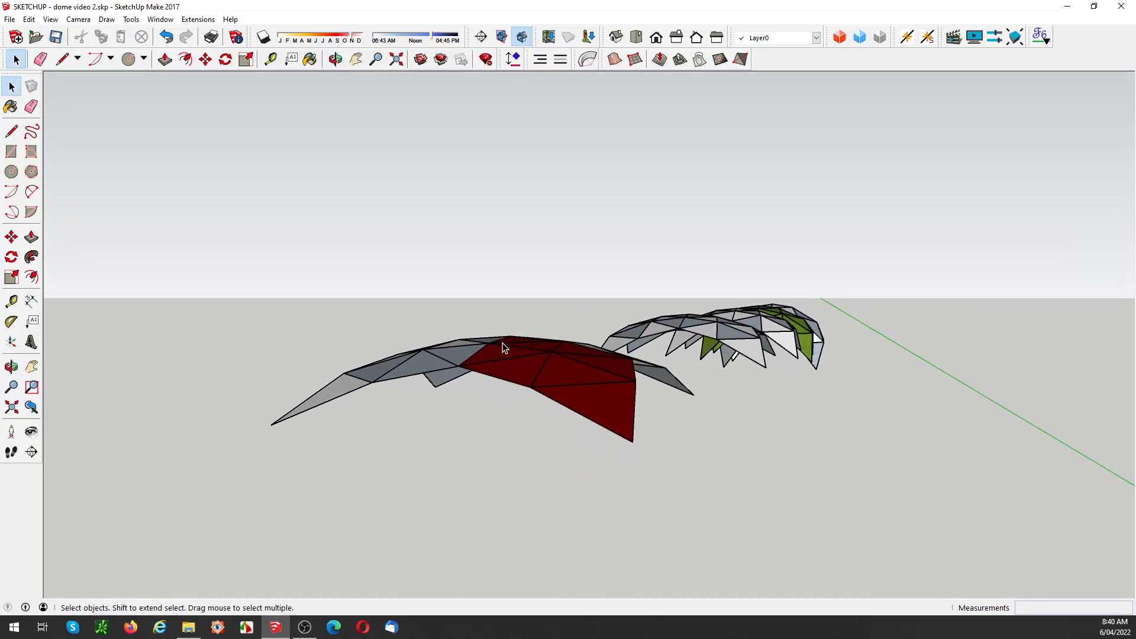
pyautogui.press('r')
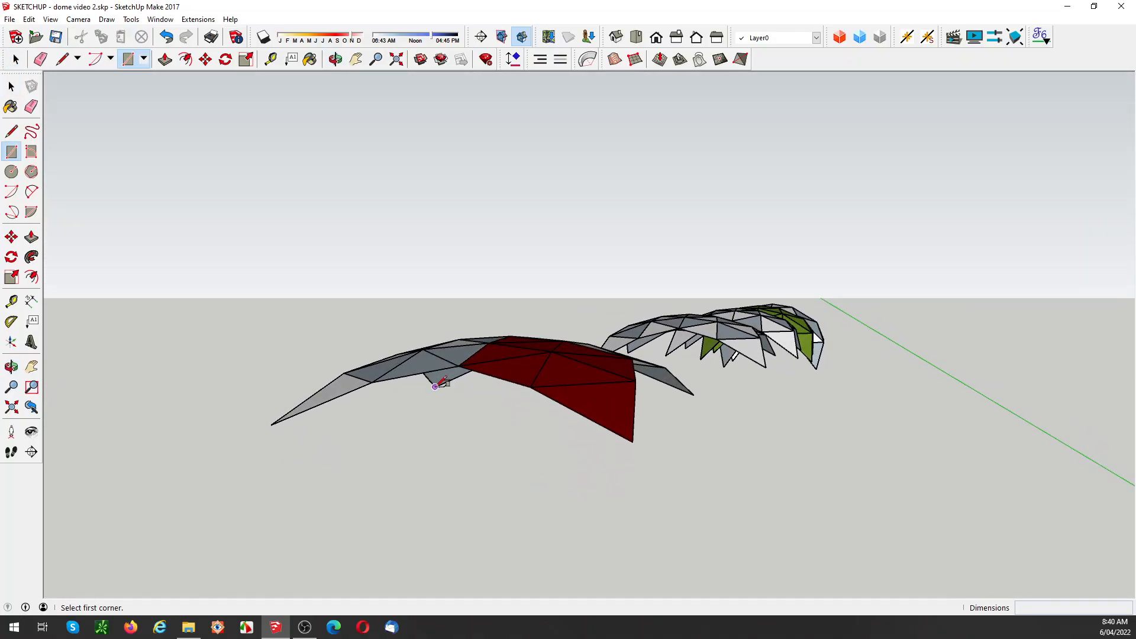
pyautogui.click(435, 387)
pyautogui.click(633, 441)
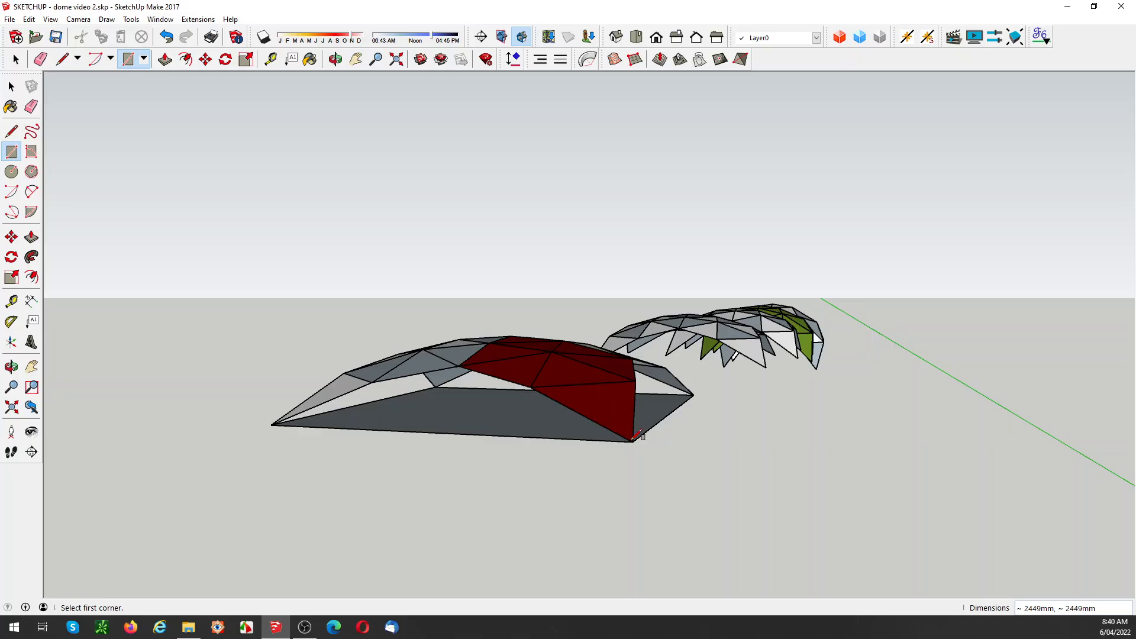
pyautogui.press('space')
pyautogui.doubleClick(509, 426)
pyautogui.rightClick(510, 425)
pyautogui.click(567, 251)
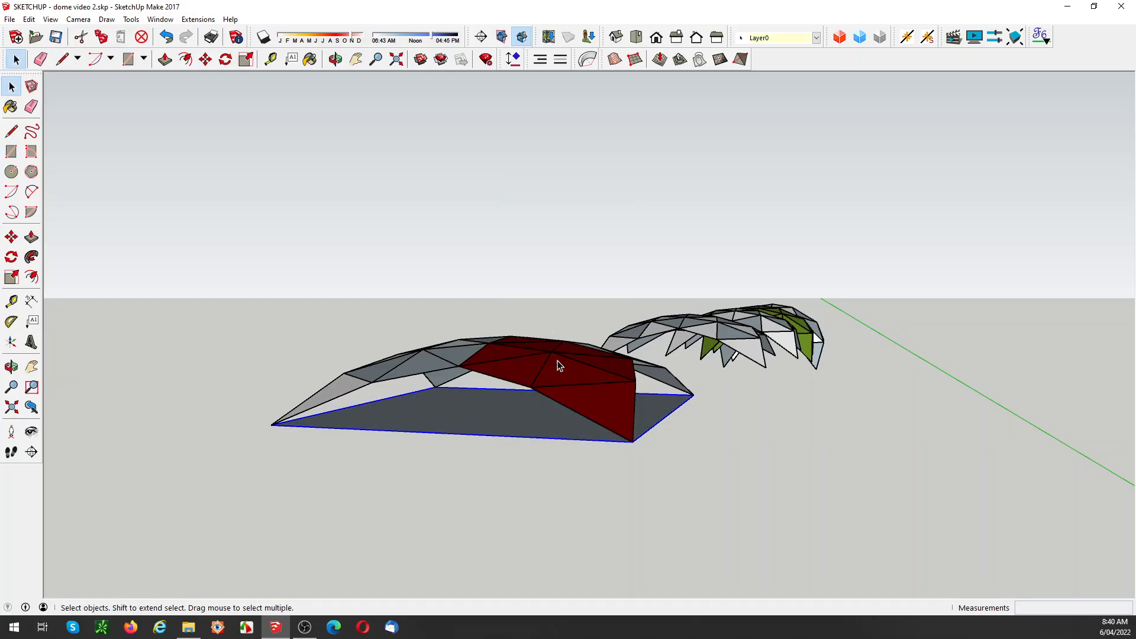
# Draw a vertical line from the apex of the dark-red-panelled shallow dome down to its square floor
pyautogui.press('l')
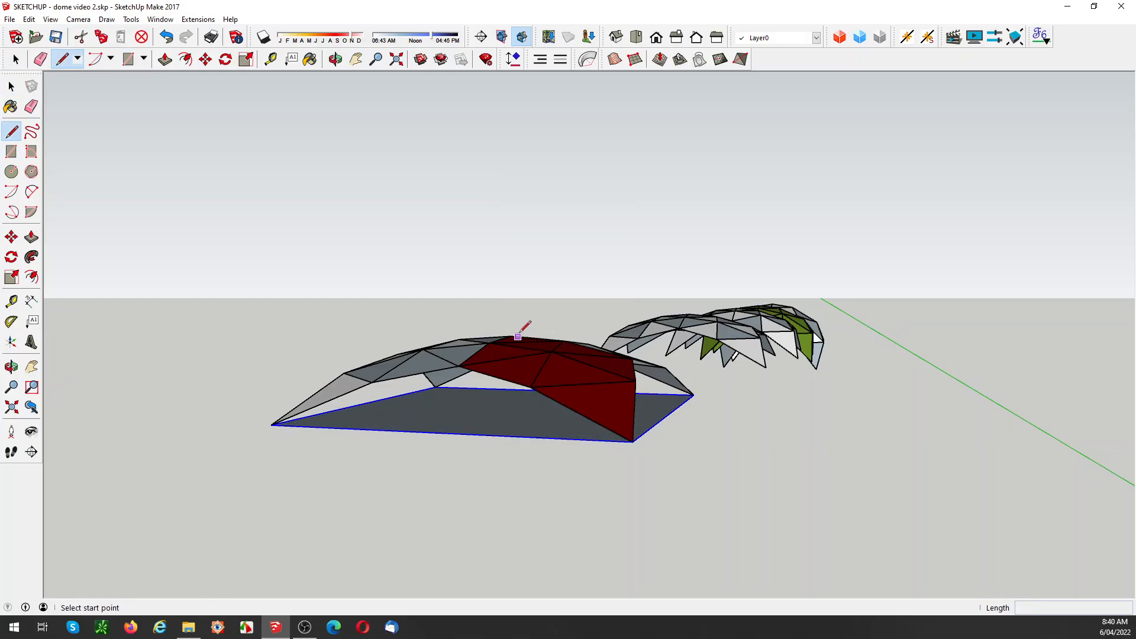
pyautogui.moveTo(524, 324)
pyautogui.mouseDown(button='middle')
pyautogui.moveTo(523, 385)
pyautogui.moveTo(529, 345)
pyautogui.mouseUp(button='middle')
pyautogui.click(510, 336)
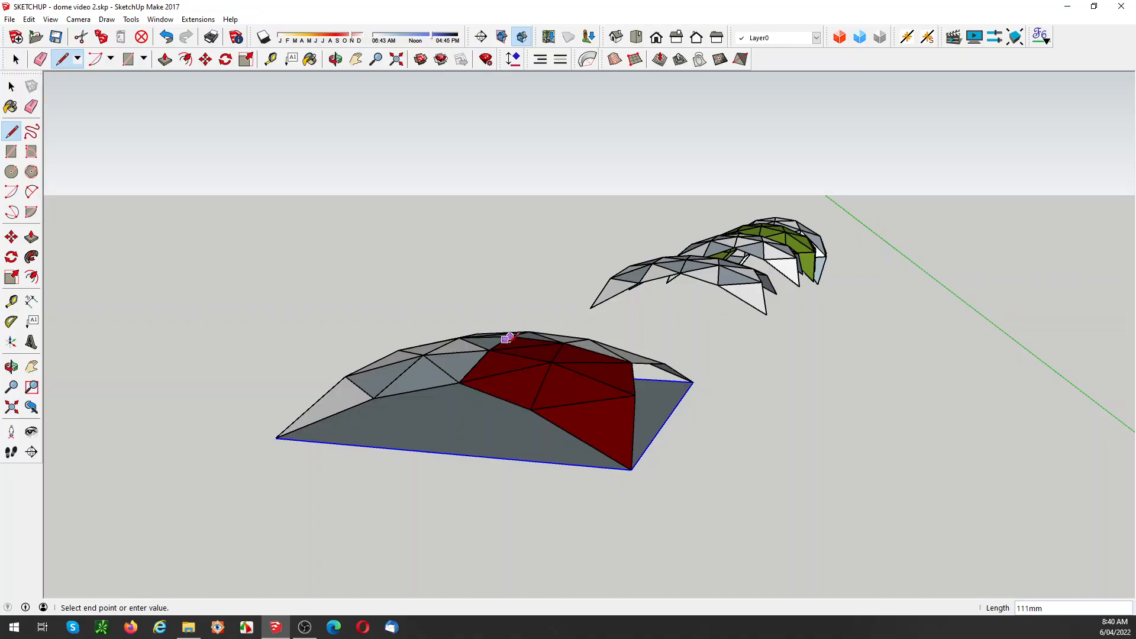
pyautogui.click(491, 429)
pyautogui.press('space')
# Draw a 4000 by 4000 mm square floor between the feet of the green open-arched dome and make it a group
pyautogui.moveTo(631, 456); pyautogui.dragTo(533, 370, button='middle')
pyautogui.scroll(-2, 574, 358)
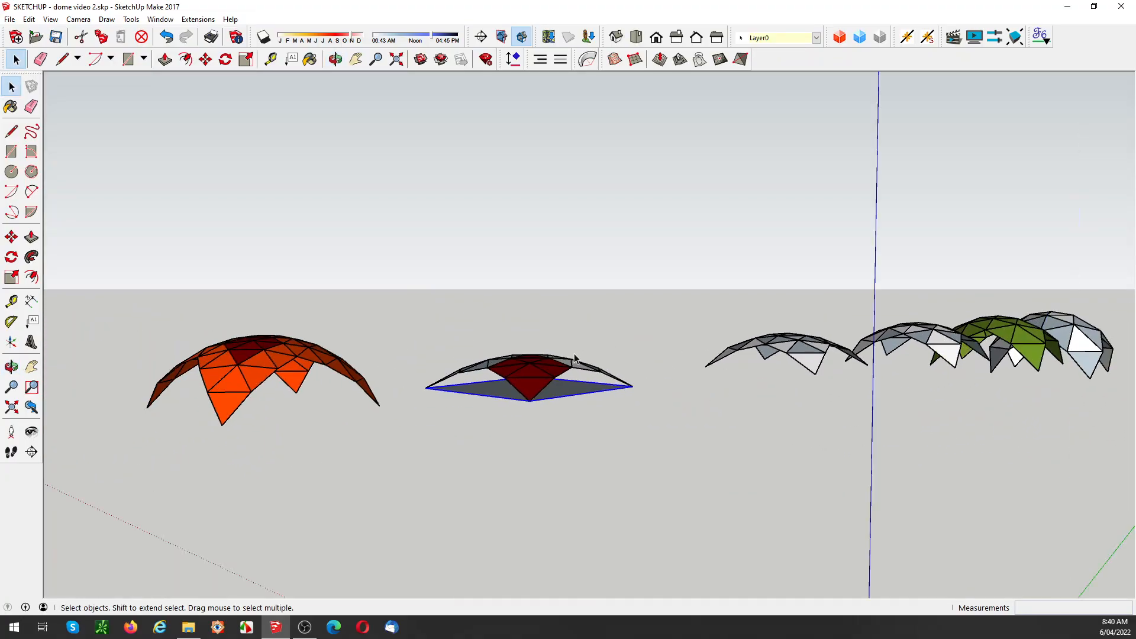
pyautogui.scroll(6, 1013, 327)
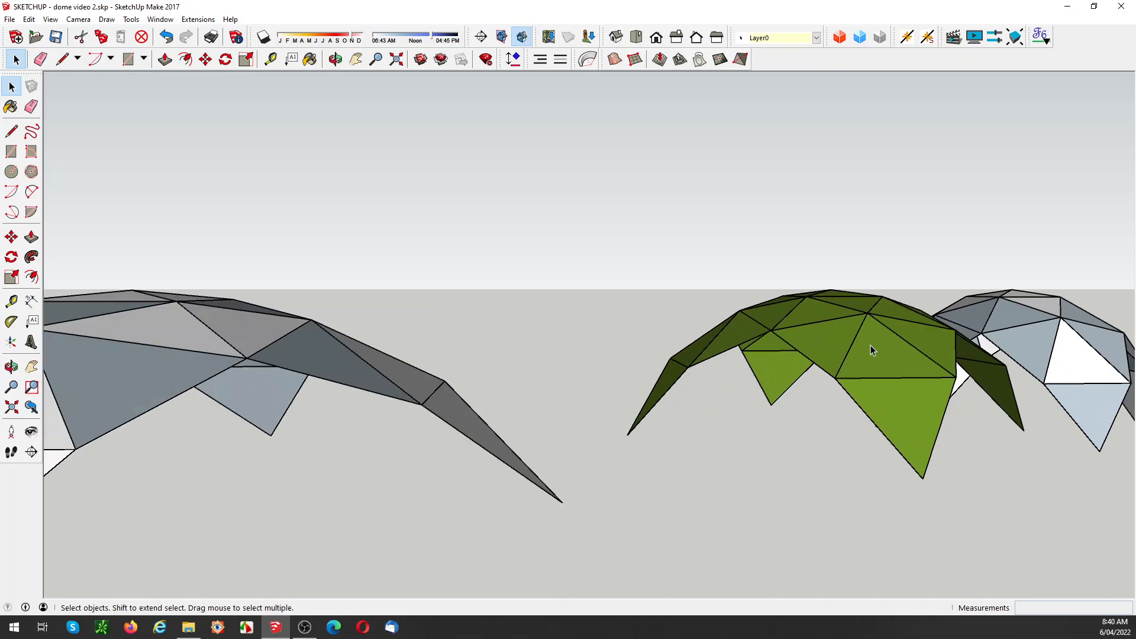
pyautogui.press('r')
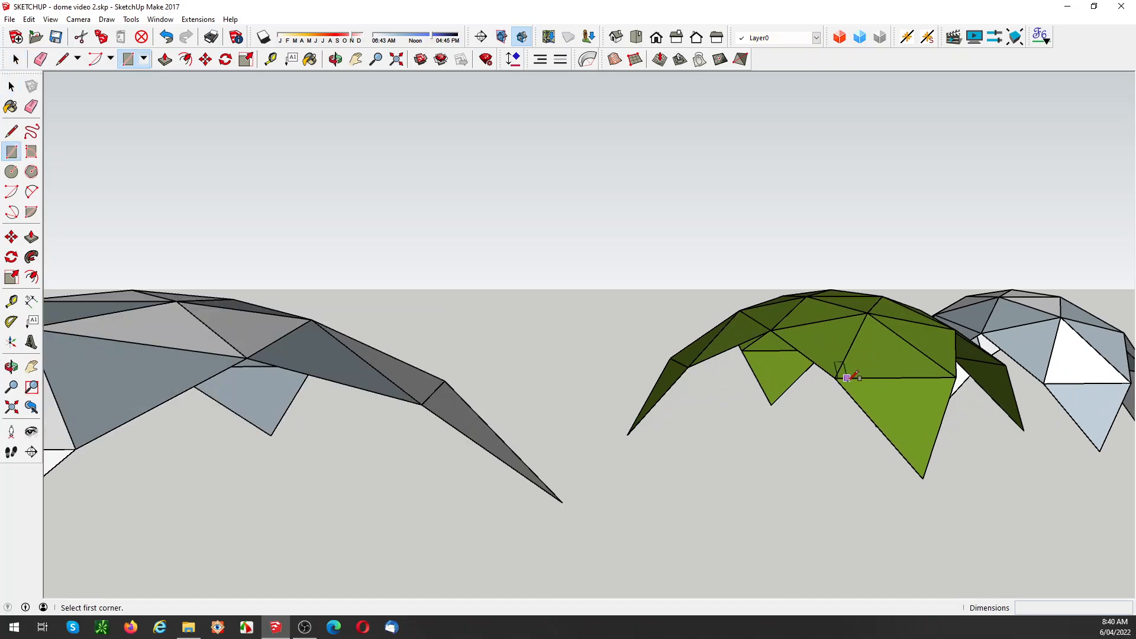
pyautogui.click(771, 404)
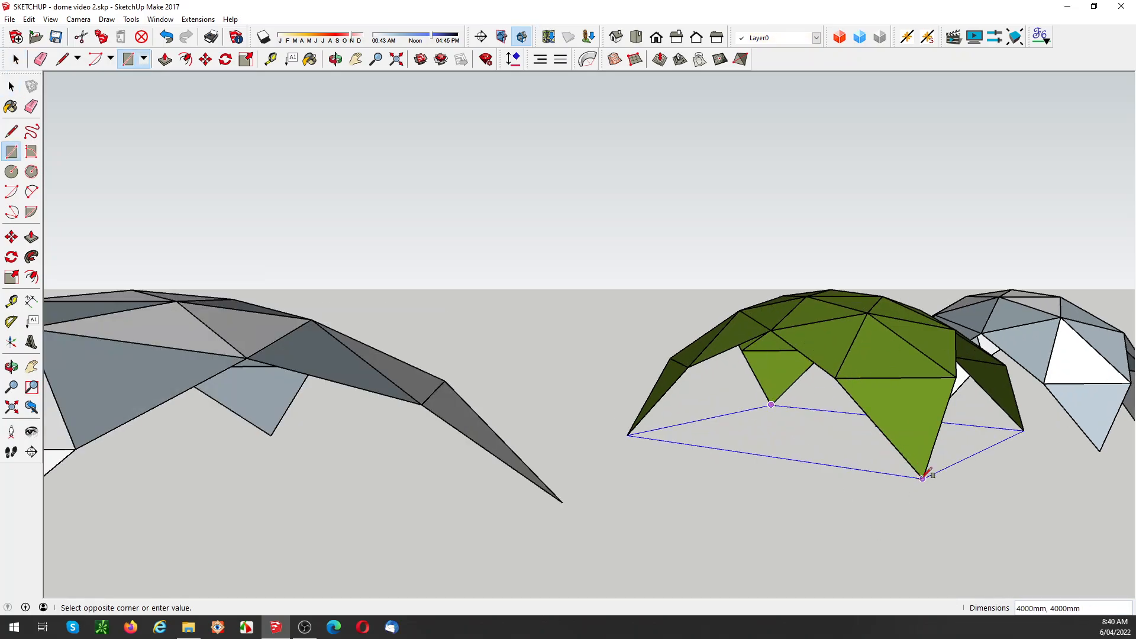
pyautogui.click(923, 477)
pyautogui.press('space')
pyautogui.doubleClick(770, 450)
pyautogui.rightClick(841, 445)
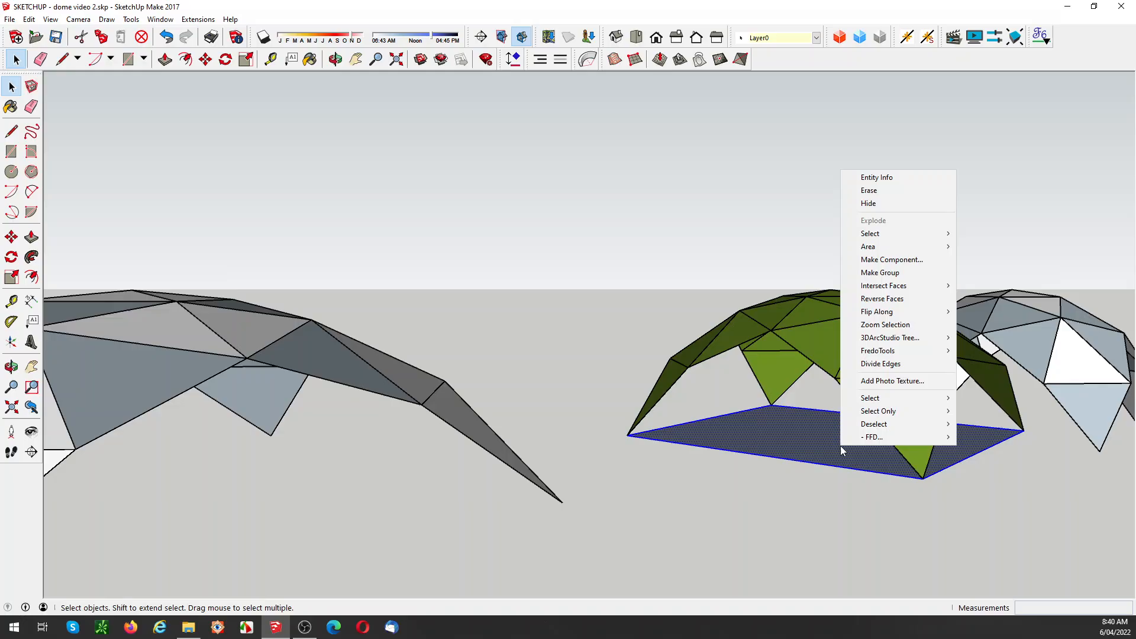
pyautogui.click(900, 273)
# Measure the green open-arched dome's height from its apex straight down to its square floor
pyautogui.moveTo(829, 295); pyautogui.dragTo(850, 355, button='middle')
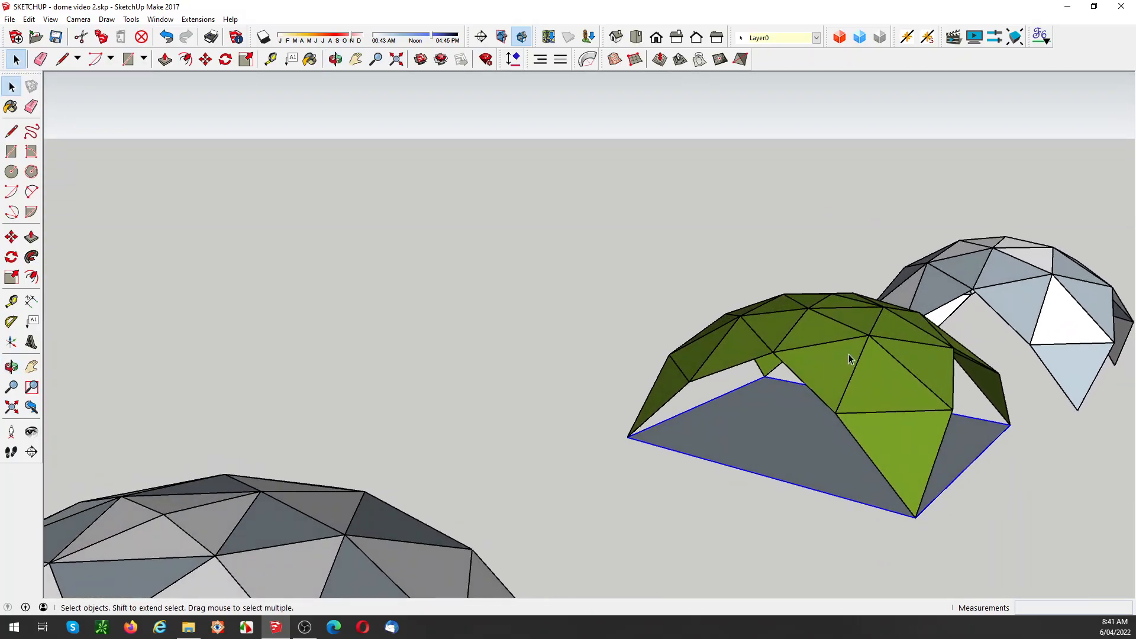
pyautogui.press('l')
pyautogui.click(832, 294)
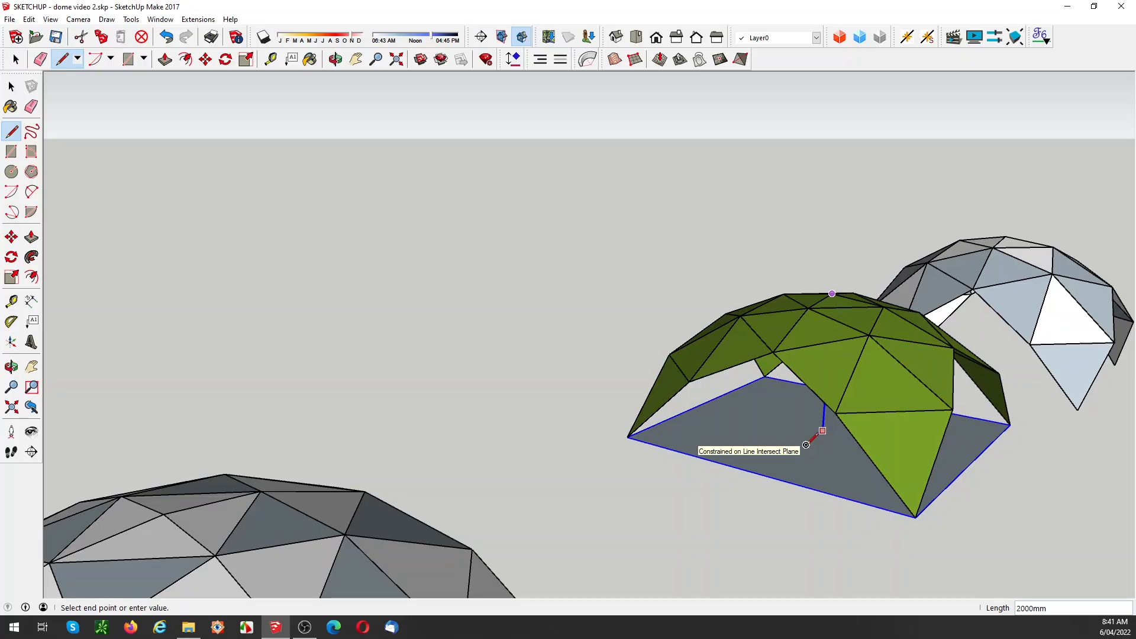
pyautogui.press('space')
# Compare the proportions and arch openings of the green dome with those of the other open-arched domes in the row
pyautogui.moveTo(808, 451); pyautogui.dragTo(994, 400, button='middle')
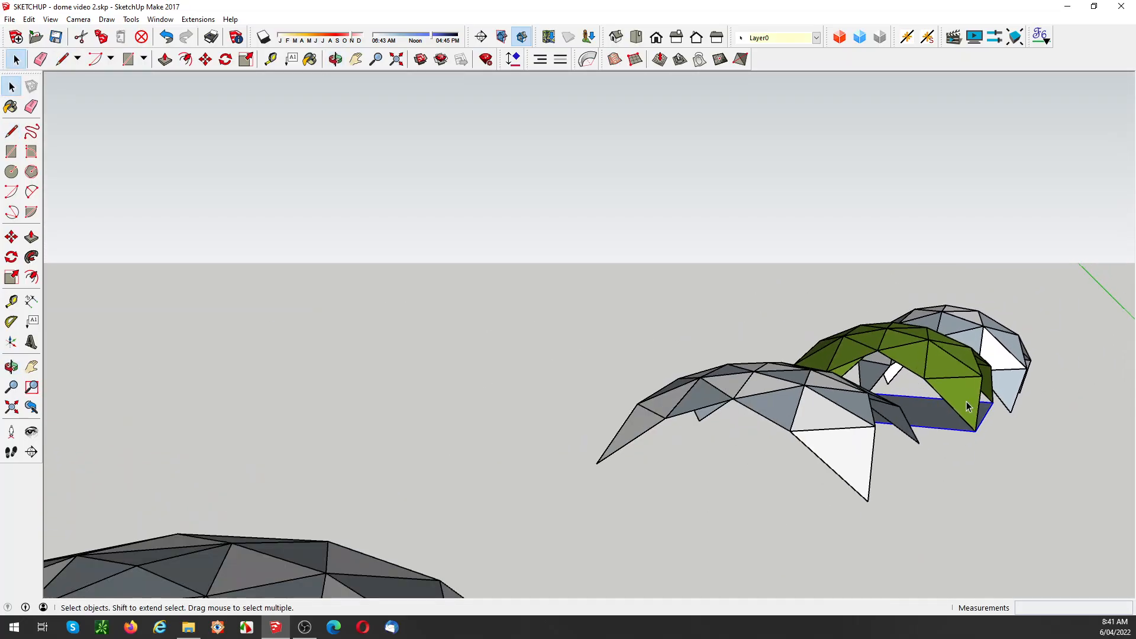
pyautogui.moveTo(899, 412); pyautogui.dragTo(1034, 372, button='middle')
pyautogui.scroll(-5, 875, 372)
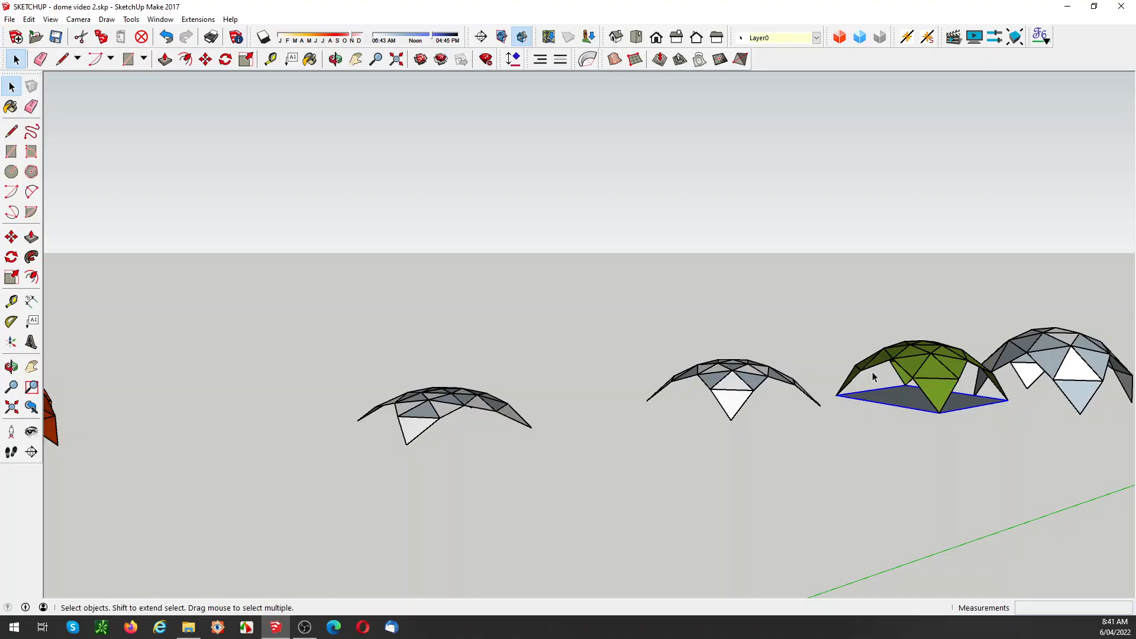
pyautogui.scroll(6, 914, 383)
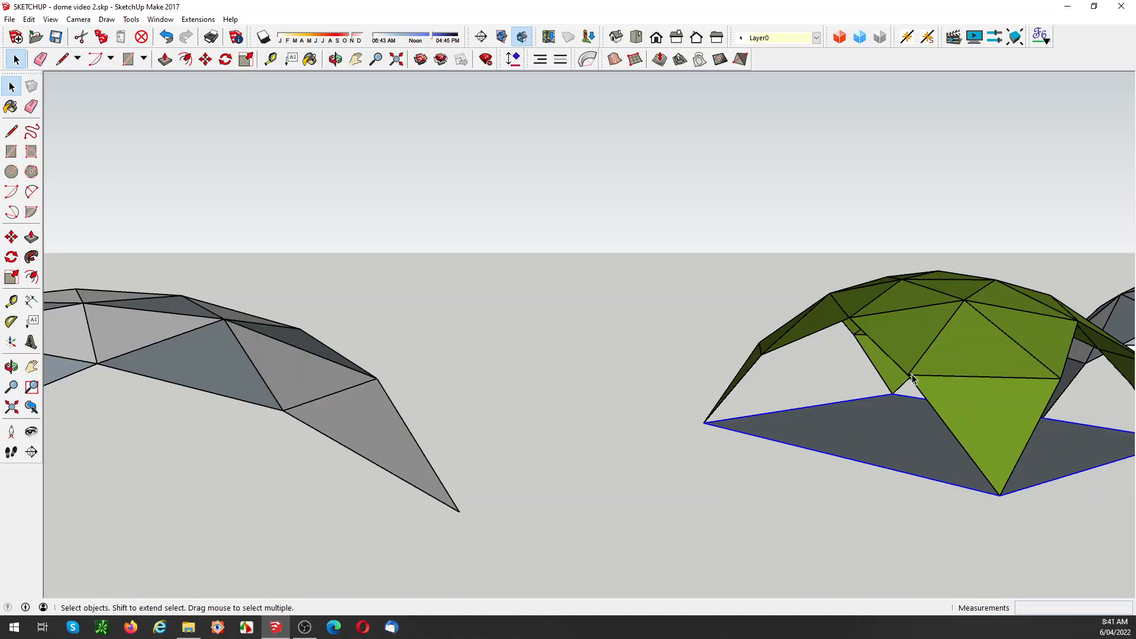
pyautogui.moveTo(910, 378); pyautogui.dragTo(923, 386, button='middle')
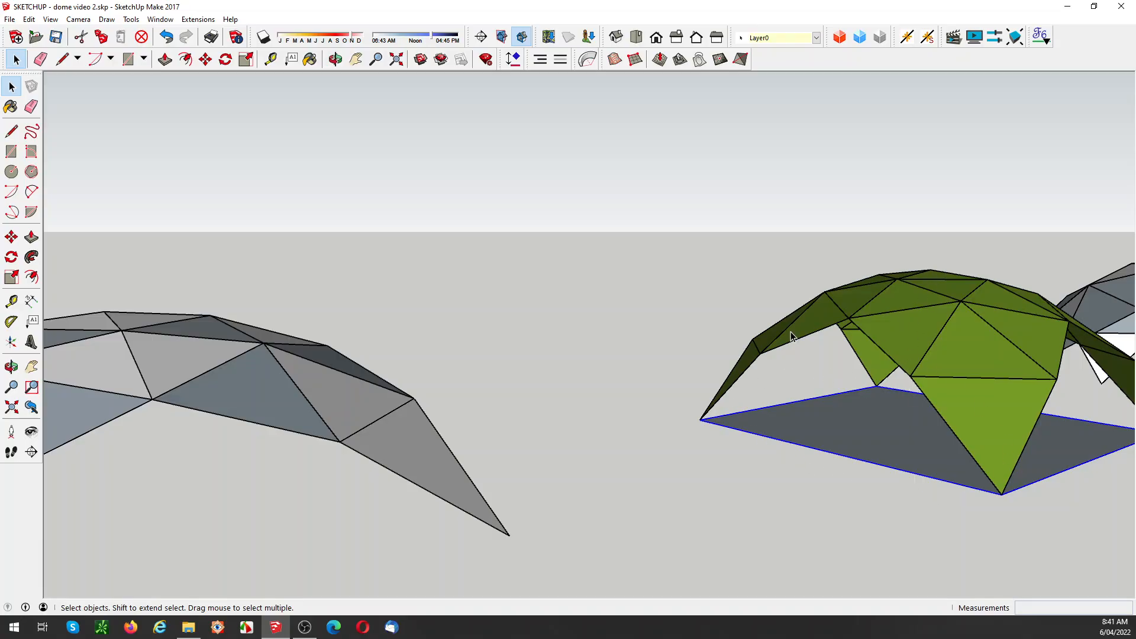
pyautogui.scroll(-5, 846, 424)
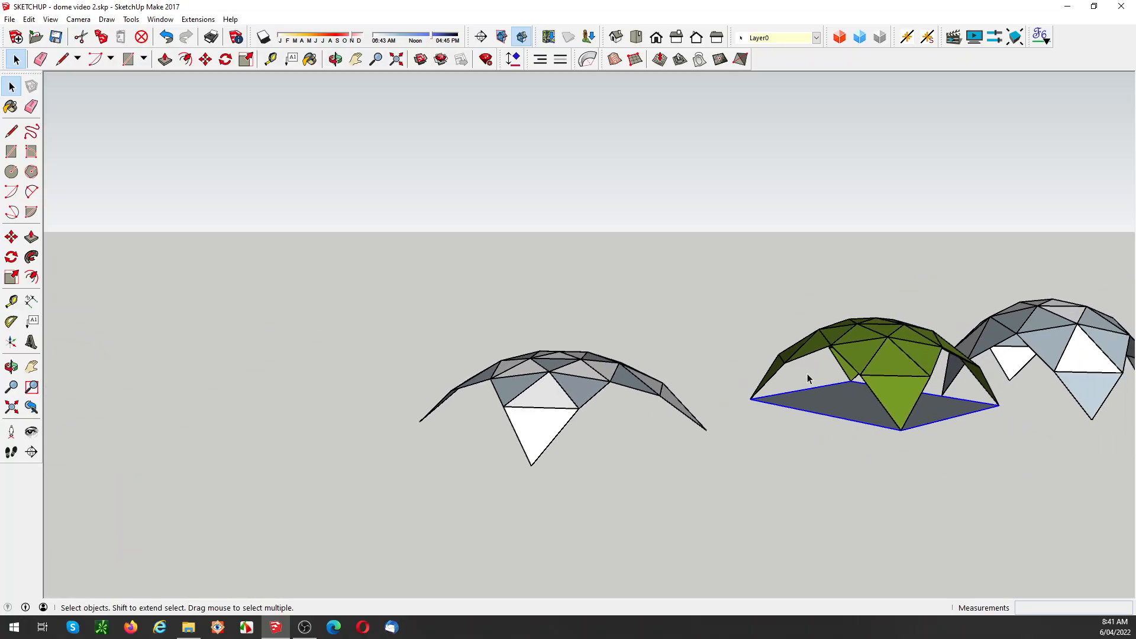
pyautogui.scroll(-3, 754, 380)
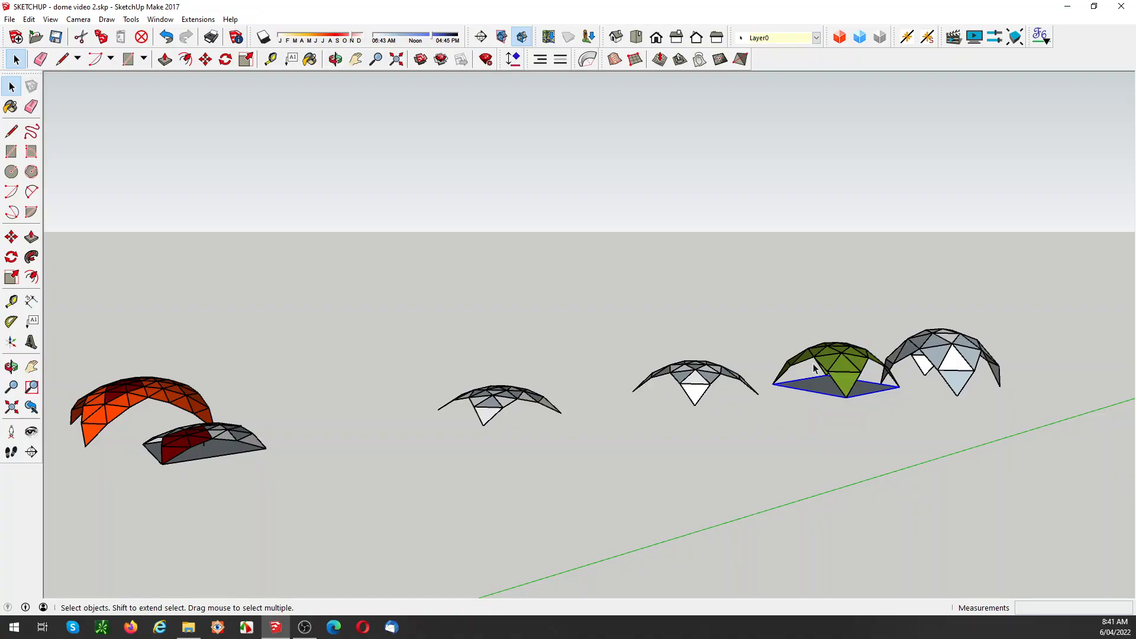
pyautogui.moveTo(814, 368); pyautogui.dragTo(848, 389, button='middle')
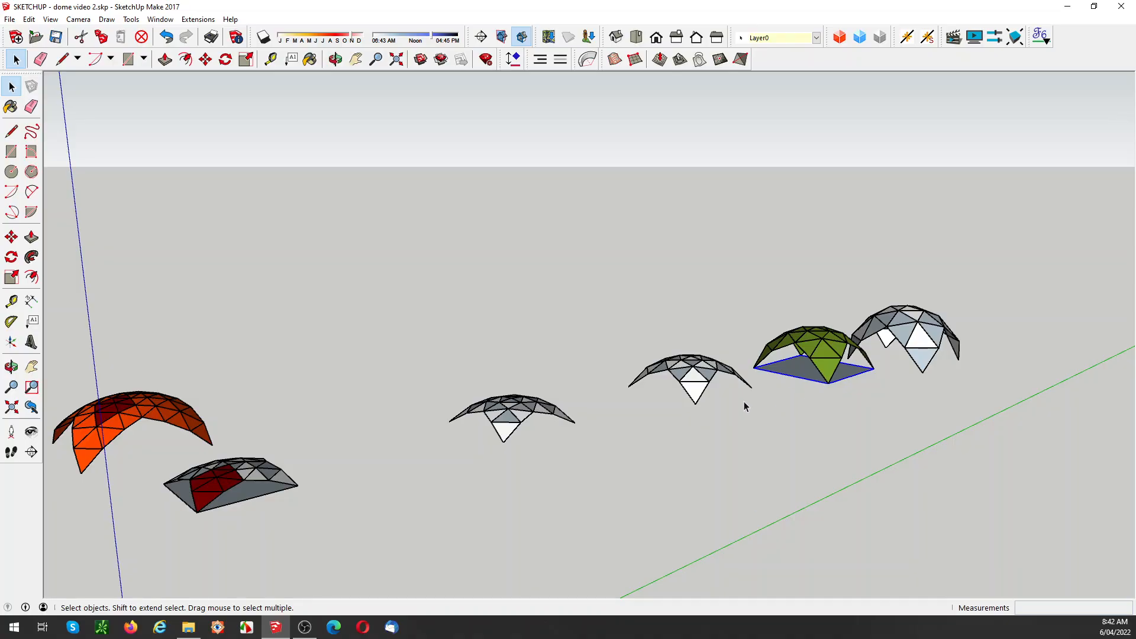
pyautogui.moveTo(658, 360); pyautogui.dragTo(699, 390, button='middle')
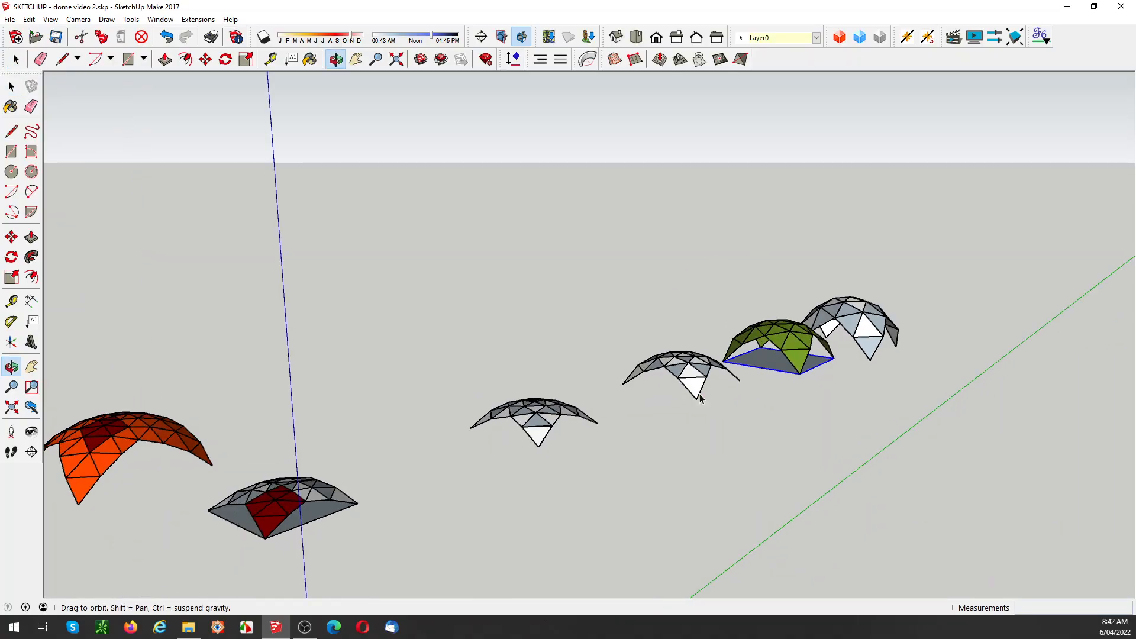
# Review the whole arrangement, comparing the green open-arched dome on its floor with the large orange-panelled dome and smaller full domes
pyautogui.click(396, 59)
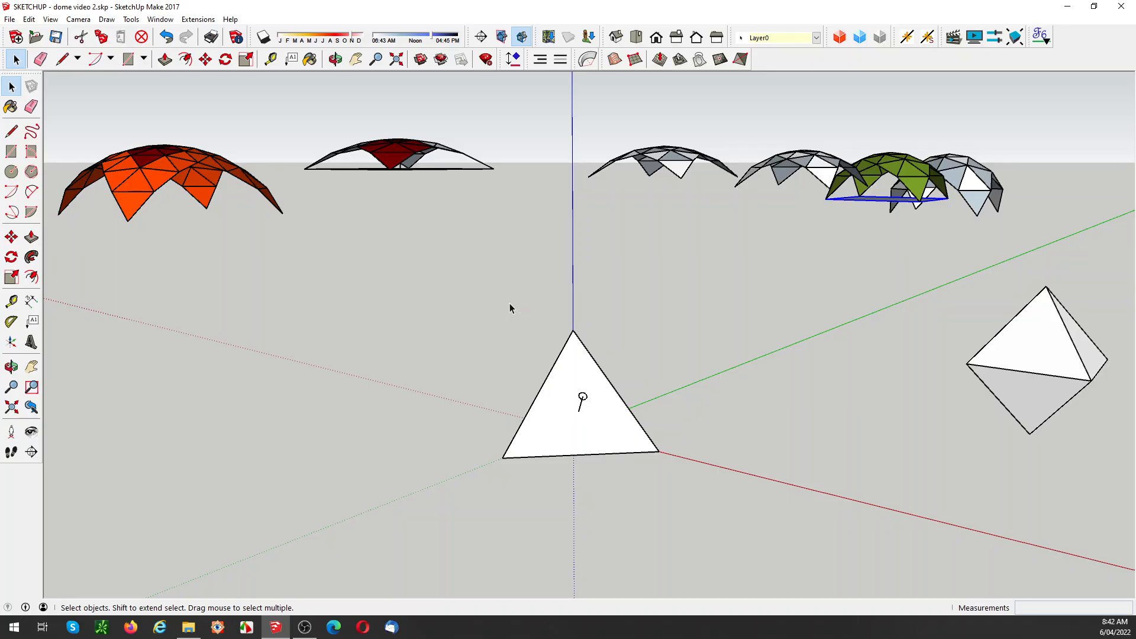
pyautogui.moveTo(510, 303); pyautogui.dragTo(522, 260, button='middle')
pyautogui.scroll(-3, 623, 374)
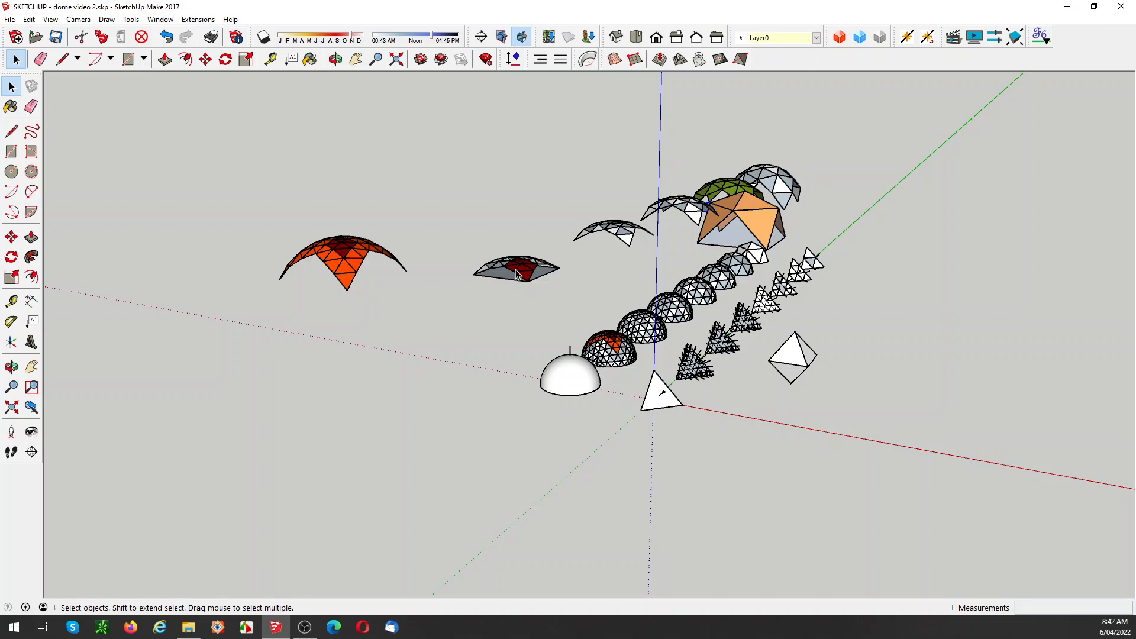
pyautogui.moveTo(713, 334); pyautogui.dragTo(526, 360, button='middle')
pyautogui.scroll(5, 960, 205)
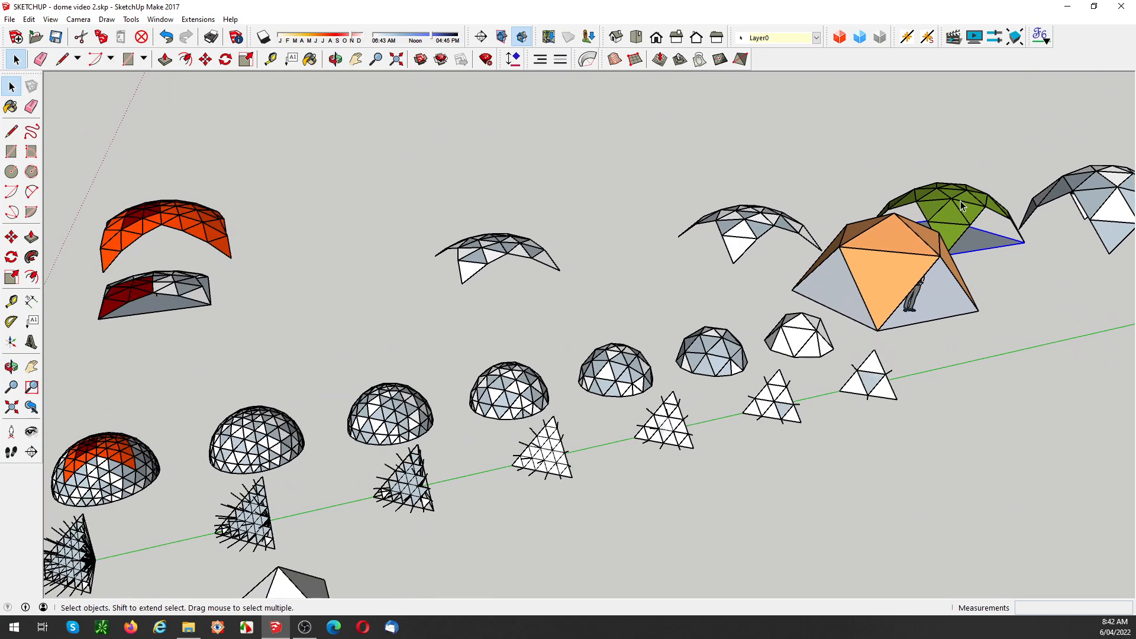
pyautogui.moveTo(965, 211); pyautogui.dragTo(966, 194, button='middle')
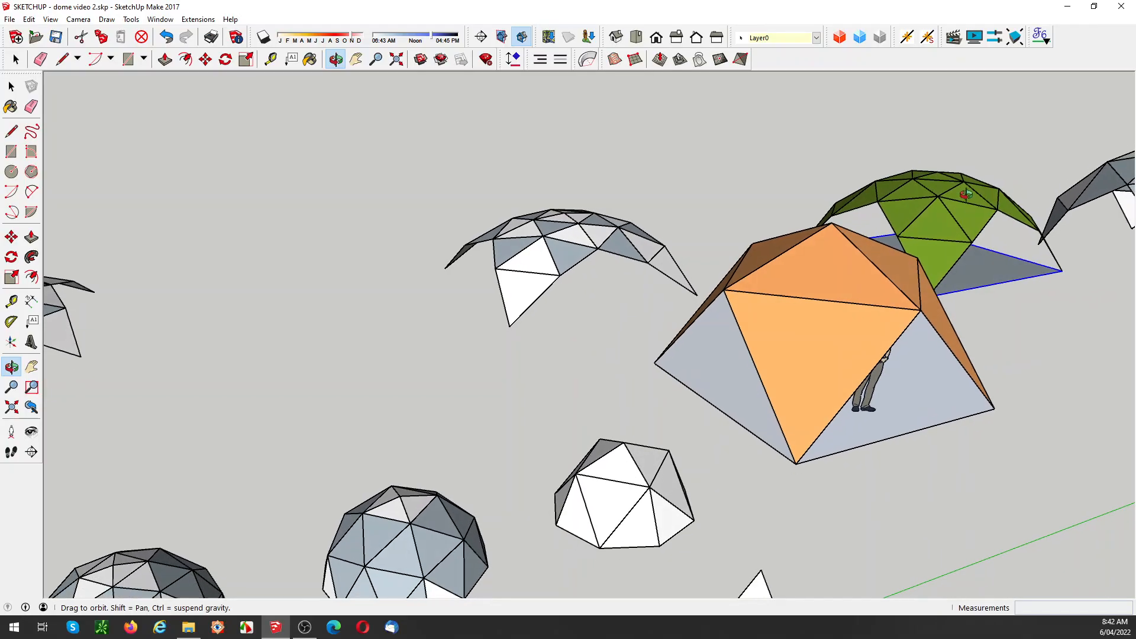
pyautogui.scroll(-5, 963, 195)
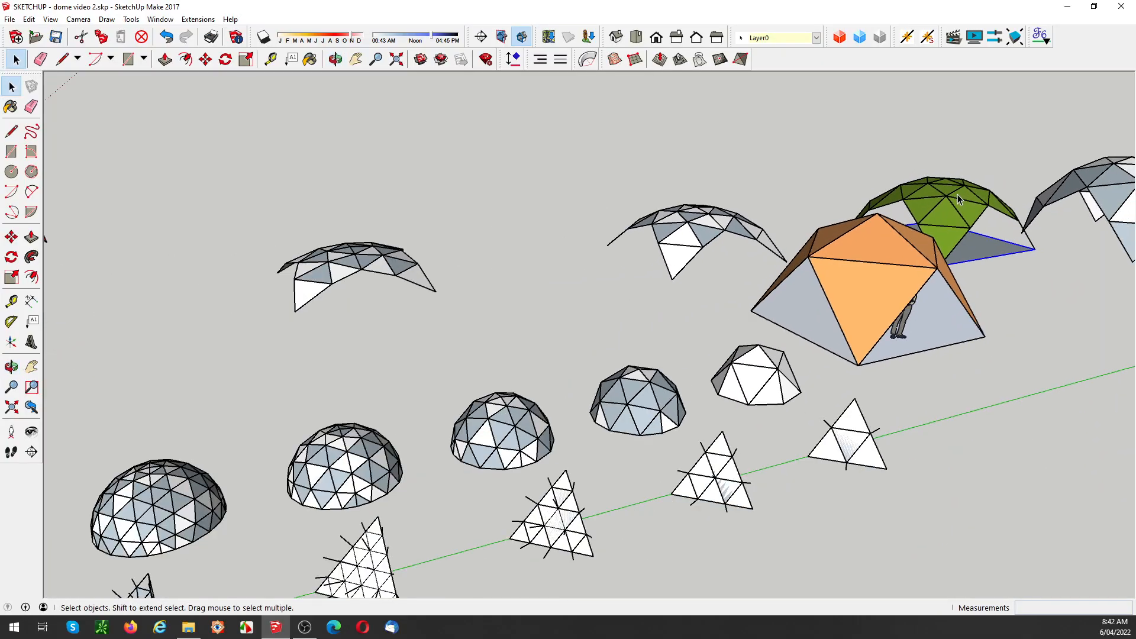